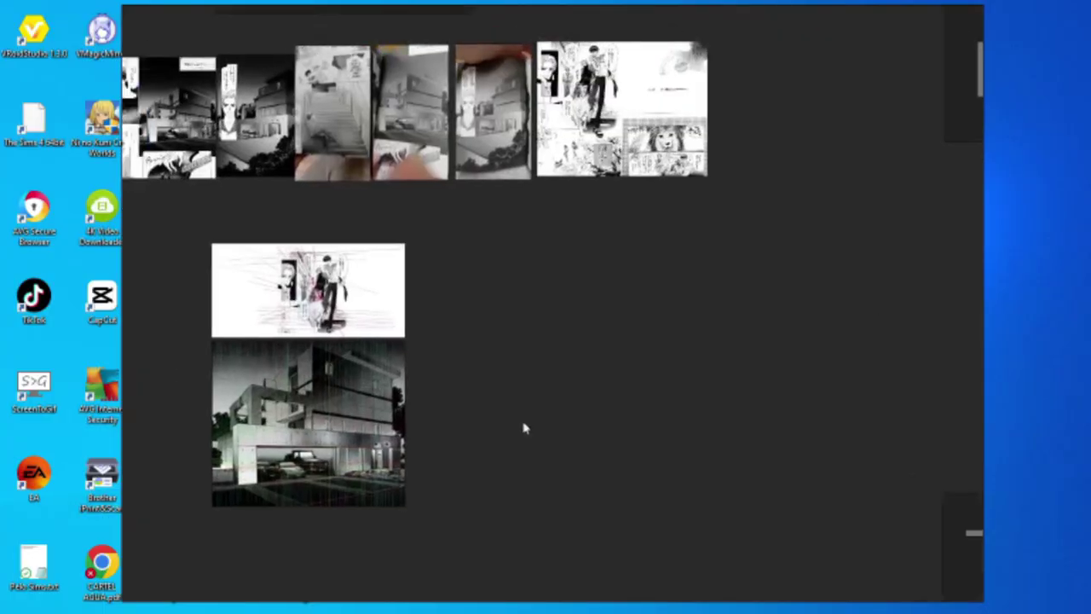
- Pan and zoom past the Interior and Top Floor groups to the Japanese floor-plan photo board
{"action": "scroll", "coordinate": [524, 428], "scroll_direction": "down", "scroll_amount": 3}
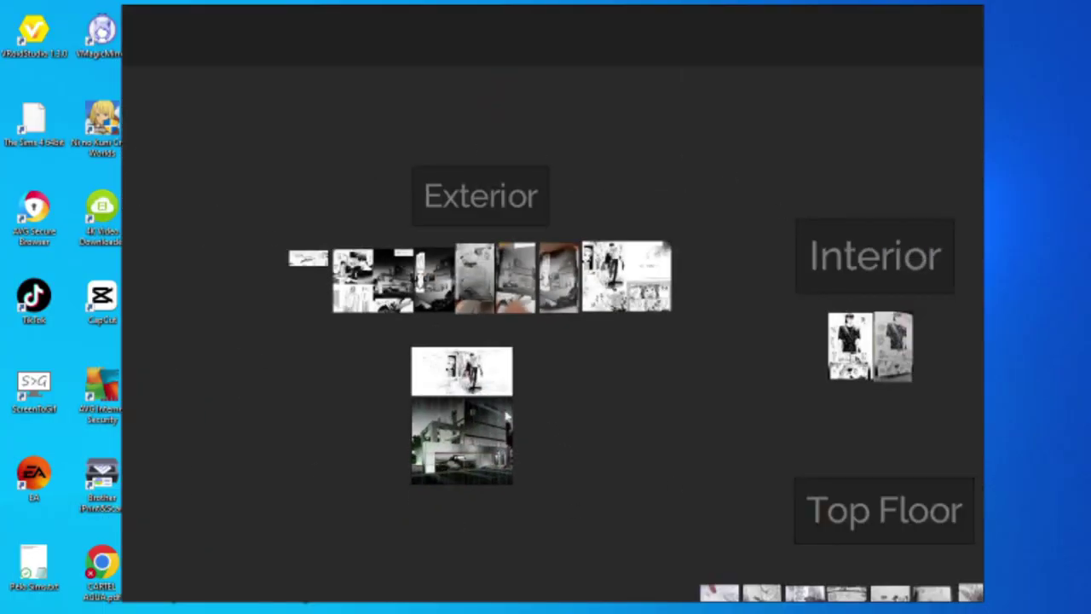
{"action": "middle_click_drag", "start_coordinate": [693, 418], "coordinate": [364, 436]}
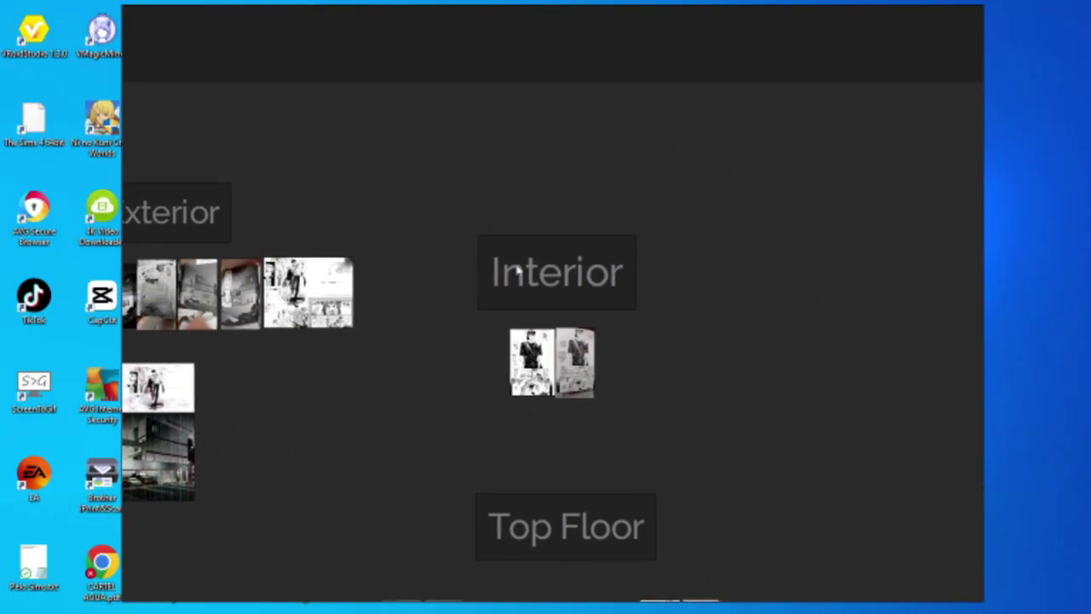
{"action": "scroll", "coordinate": [562, 421], "scroll_direction": "up", "scroll_amount": 2}
{"action": "scroll", "coordinate": [491, 479], "scroll_direction": "up", "scroll_amount": 5}
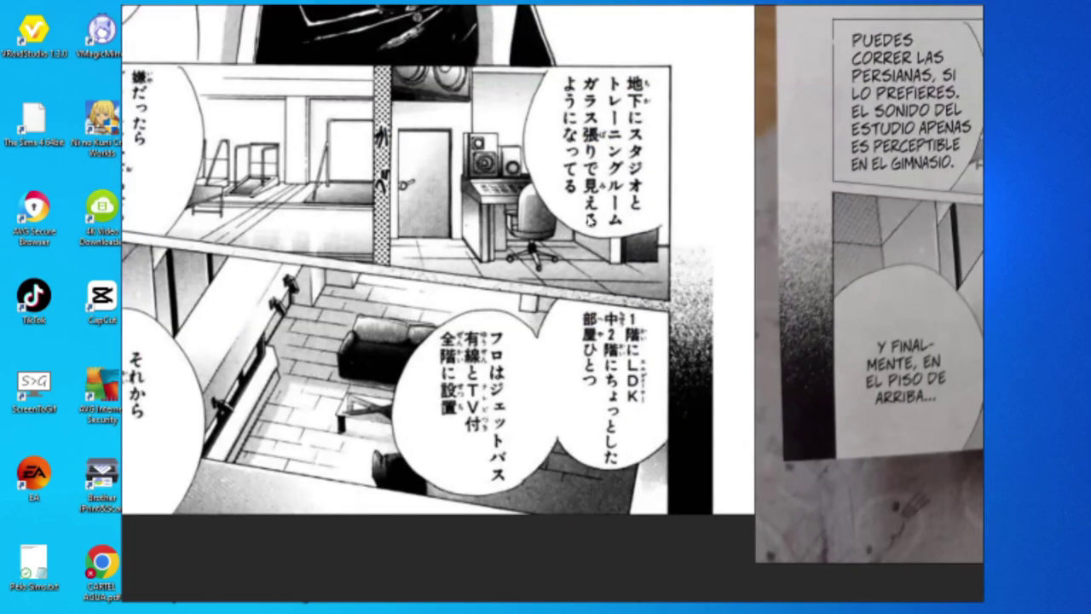
{"action": "scroll", "coordinate": [587, 220], "scroll_direction": "down", "scroll_amount": 3}
{"action": "scroll", "coordinate": [470, 480], "scroll_direction": "down", "scroll_amount": 2}
{"action": "scroll", "coordinate": [584, 531], "scroll_direction": "down", "scroll_amount": 2}
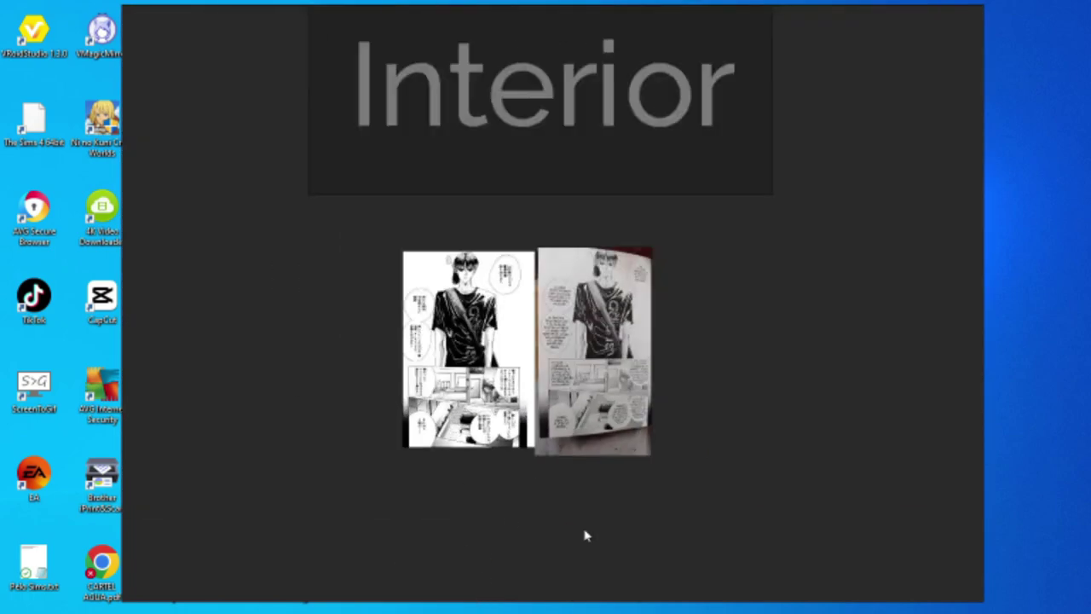
{"action": "middle_click_drag", "start_coordinate": [585, 531], "coordinate": [555, 329]}
{"action": "scroll", "coordinate": [467, 567], "scroll_direction": "down", "scroll_amount": 5}
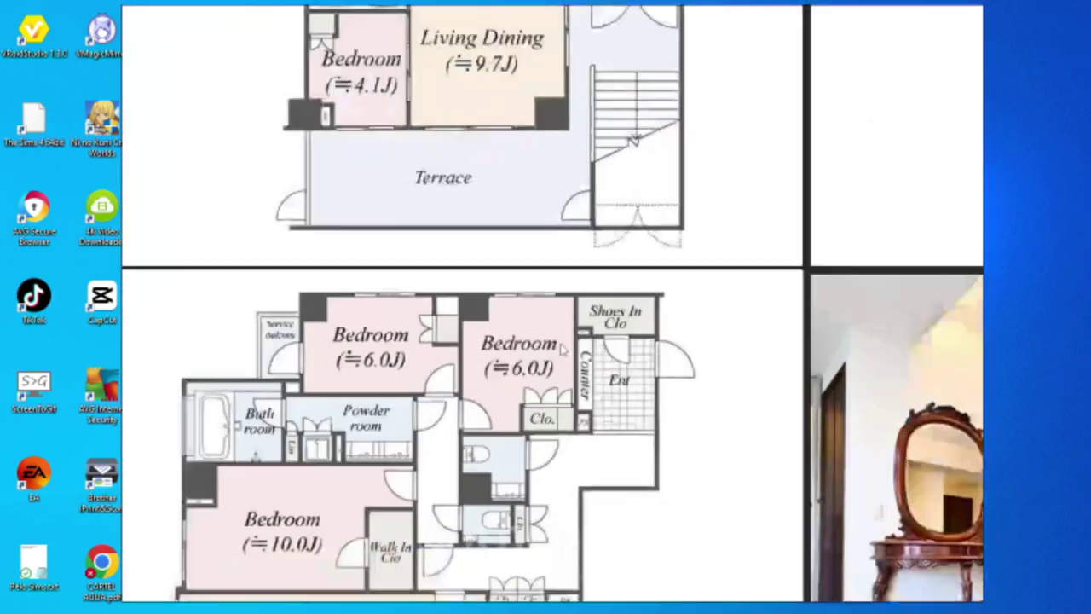
- Zoom through the floor-plan grid to the notes on 1R, 1K, 1DK and 1LDK layouts
{"action": "scroll", "coordinate": [459, 212], "scroll_direction": "down", "scroll_amount": 5}
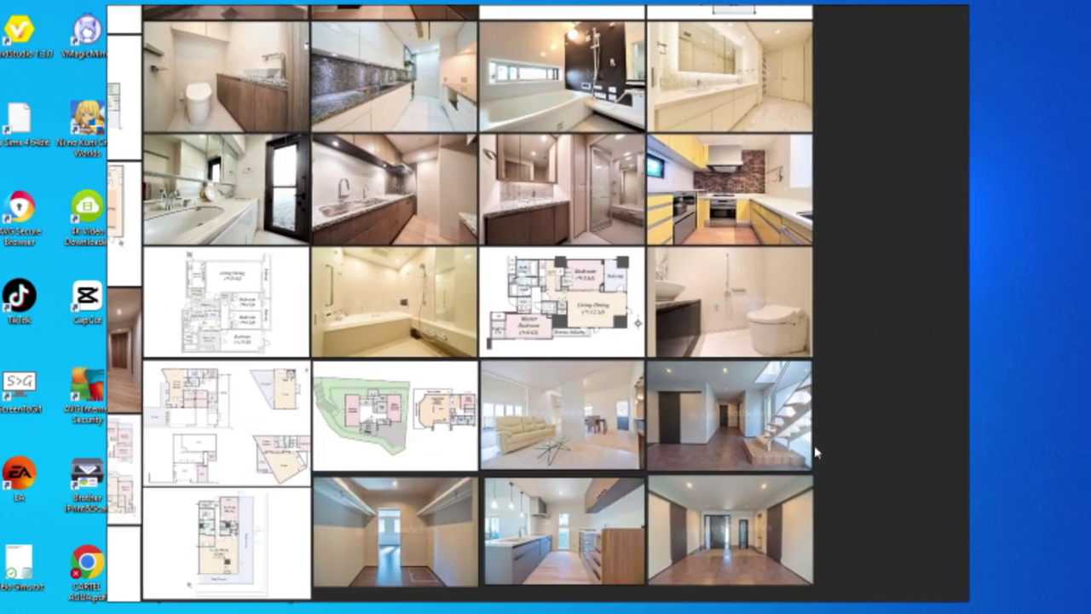
{"action": "scroll", "coordinate": [629, 477], "scroll_direction": "down", "scroll_amount": 2}
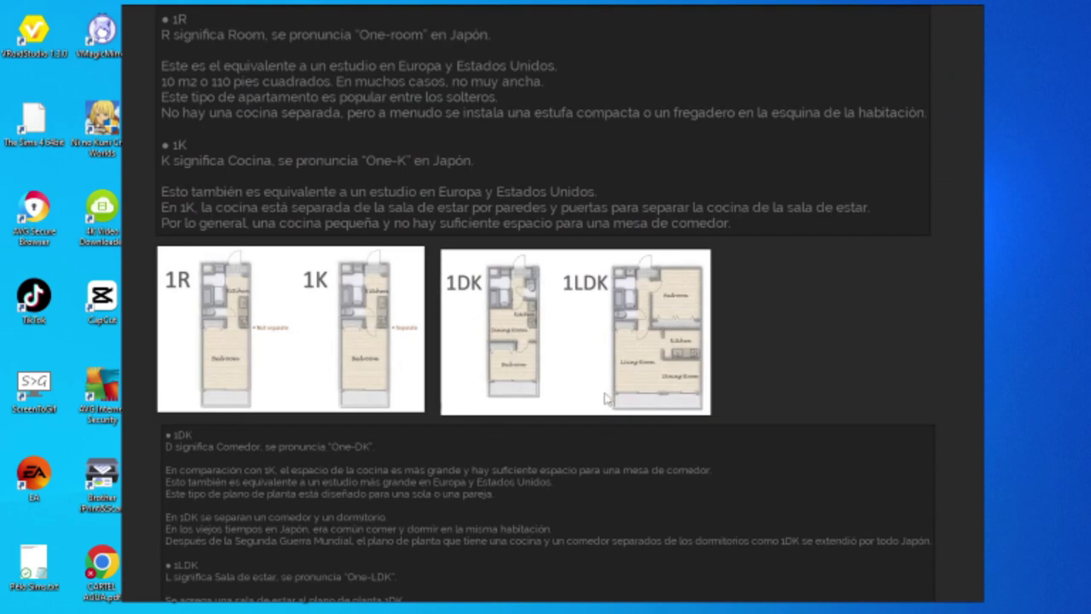
- Pull back over the PureRef image columns and reveal the bathtub reference photos
{"action": "scroll", "coordinate": [606, 399], "scroll_direction": "down", "scroll_amount": 5}
{"action": "middle_click_drag", "start_coordinate": [687, 536], "coordinate": [619, 288]}
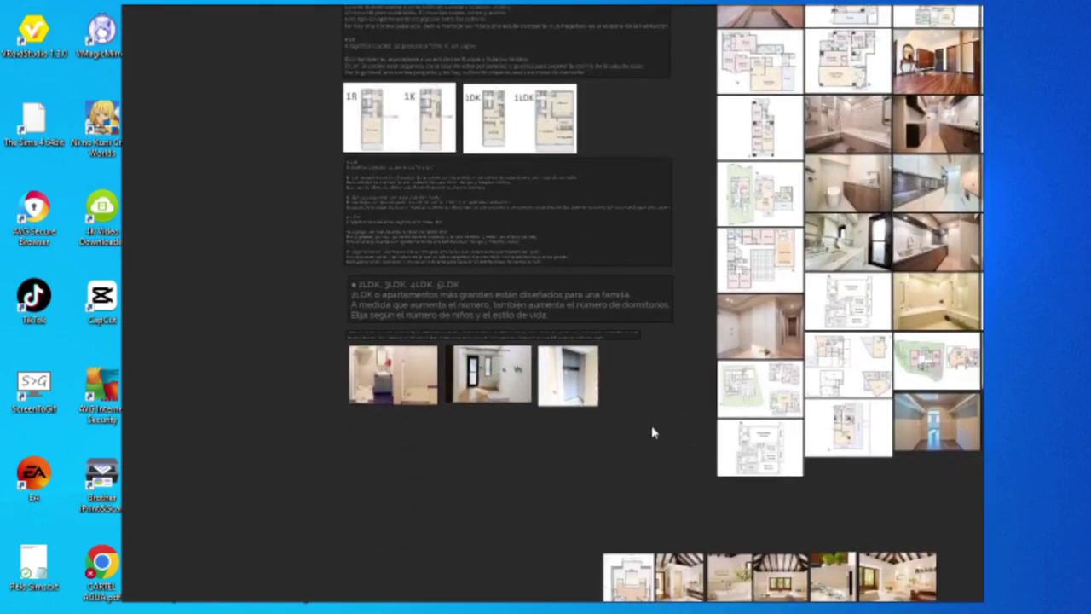
{"action": "middle_click_drag", "start_coordinate": [652, 434], "coordinate": [547, 237]}
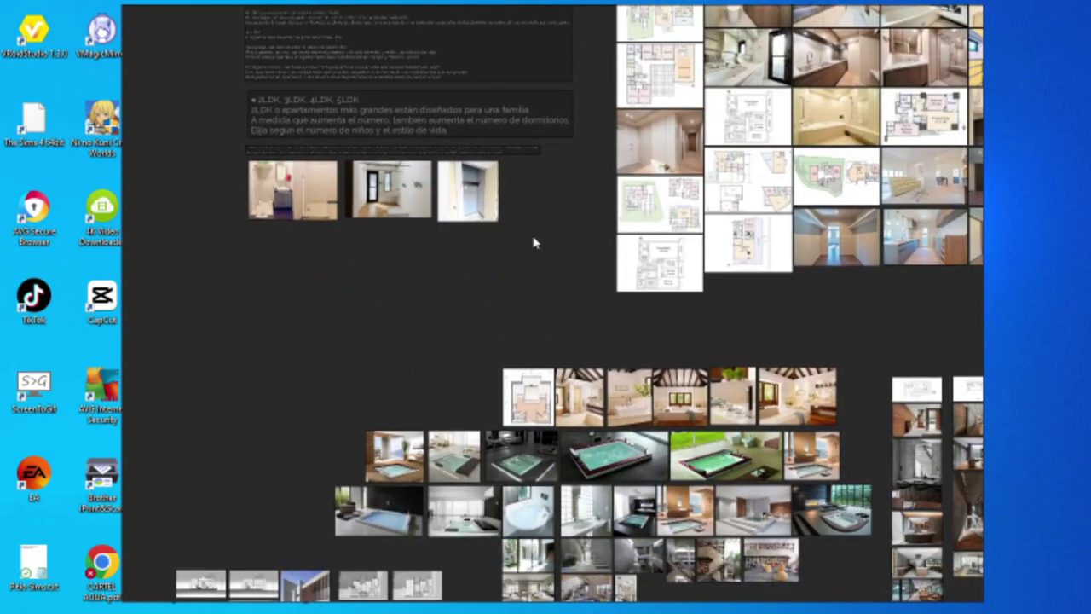
{"action": "scroll", "coordinate": [652, 382], "scroll_direction": "up", "scroll_amount": 3}
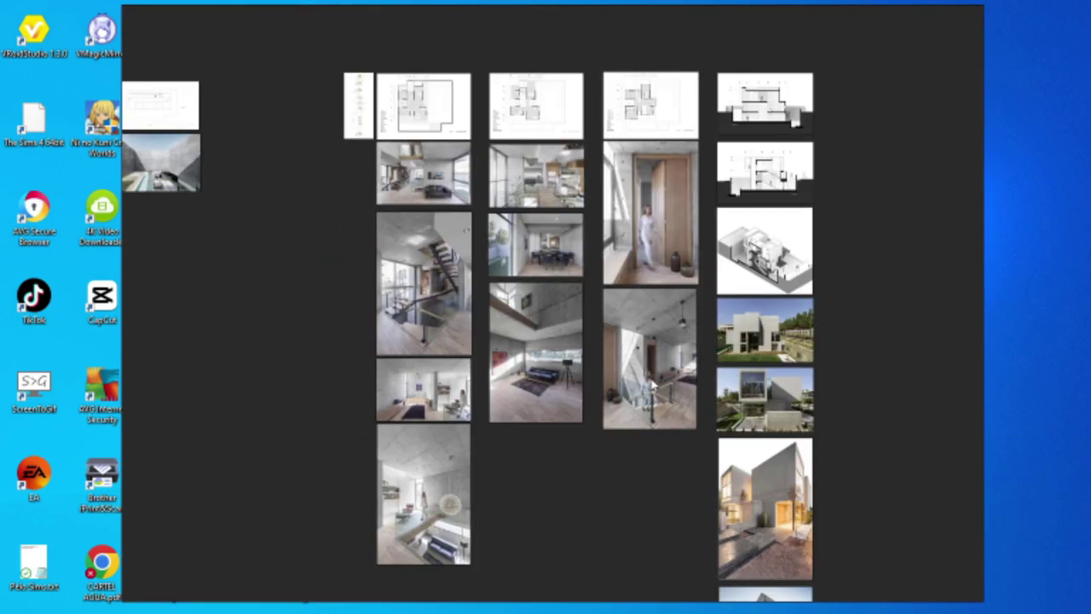
{"action": "scroll", "coordinate": [652, 385], "scroll_direction": "down", "scroll_amount": 3}
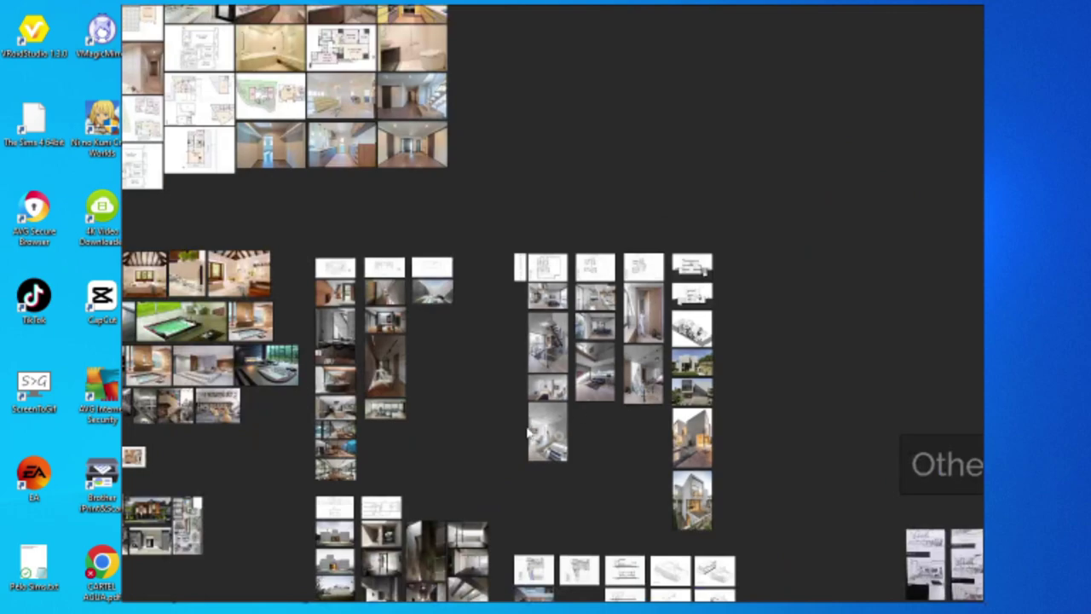
{"action": "scroll", "coordinate": [300, 392], "scroll_direction": "up", "scroll_amount": 2}
{"action": "scroll", "coordinate": [847, 411], "scroll_direction": "down", "scroll_amount": 2}
{"action": "scroll", "coordinate": [848, 411], "scroll_direction": "up", "scroll_amount": 2}
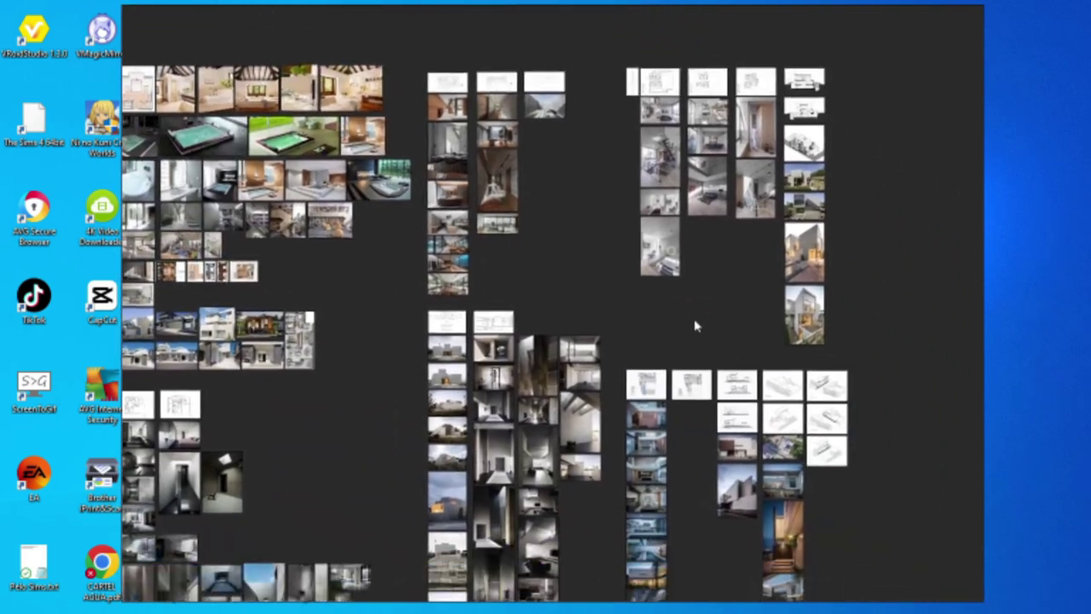
- Pan across the lower clusters to the concrete house columns and the staircase photo
{"action": "middle_click_drag", "start_coordinate": [763, 327], "coordinate": [639, 258]}
{"action": "middle_click_drag", "start_coordinate": [679, 229], "coordinate": [636, 429]}
{"action": "scroll", "coordinate": [668, 385], "scroll_direction": "up", "scroll_amount": 2}
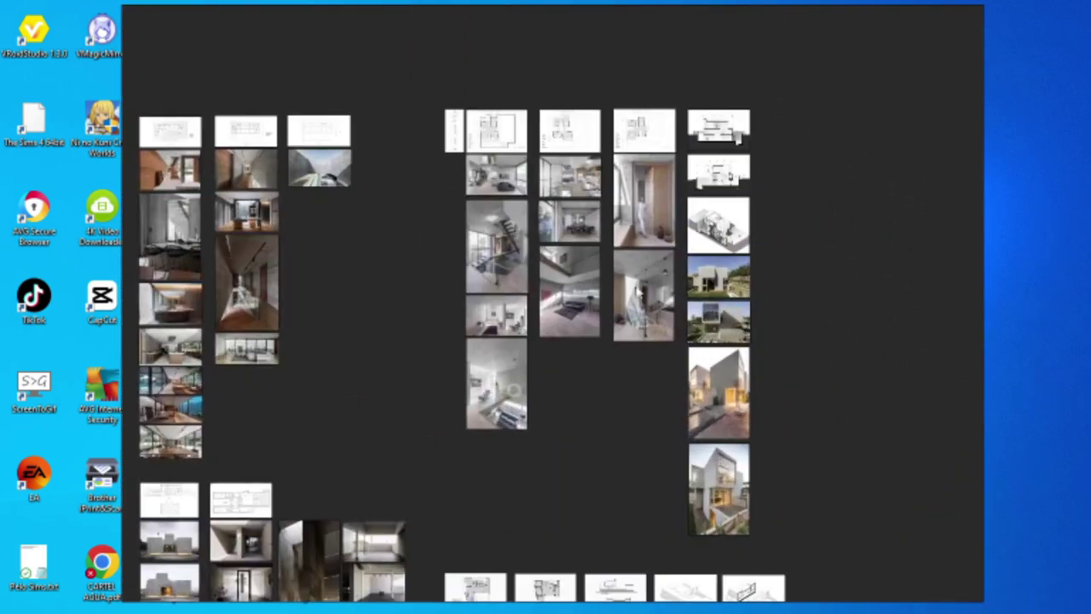
{"action": "scroll", "coordinate": [638, 291], "scroll_direction": "up", "scroll_amount": 2}
{"action": "middle_click_drag", "start_coordinate": [510, 410], "coordinate": [568, 290]}
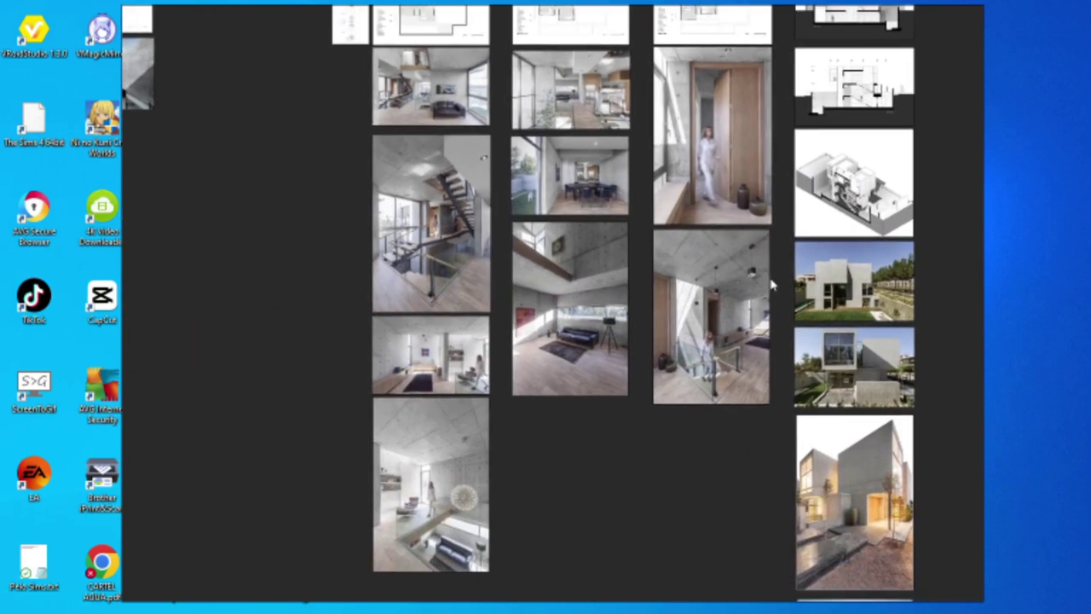
{"action": "scroll", "coordinate": [757, 349], "scroll_direction": "up", "scroll_amount": 2}
{"action": "scroll", "coordinate": [757, 349], "scroll_direction": "up", "scroll_amount": 3}
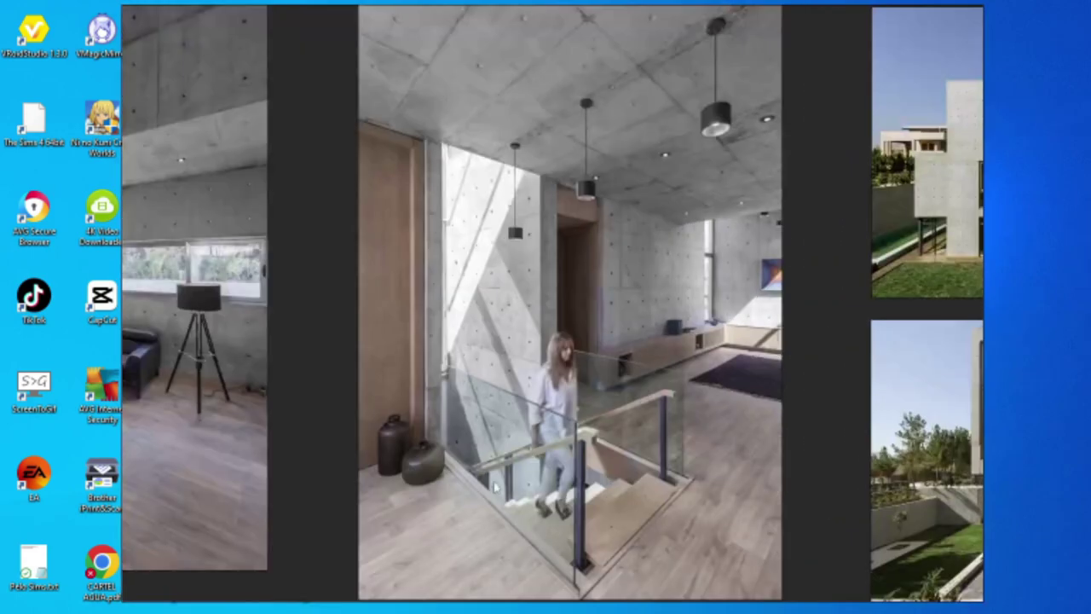
{"action": "scroll", "coordinate": [585, 369], "scroll_direction": "down", "scroll_amount": 5}
{"action": "scroll", "coordinate": [585, 369], "scroll_direction": "up", "scroll_amount": 5}
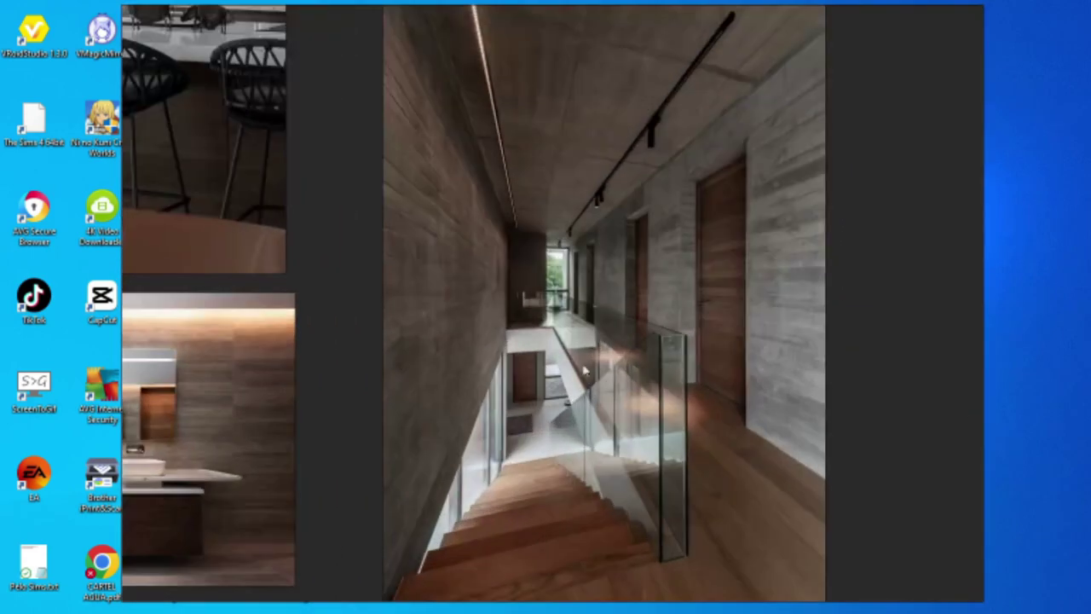
{"action": "scroll", "coordinate": [524, 521], "scroll_direction": "down", "scroll_amount": 5}
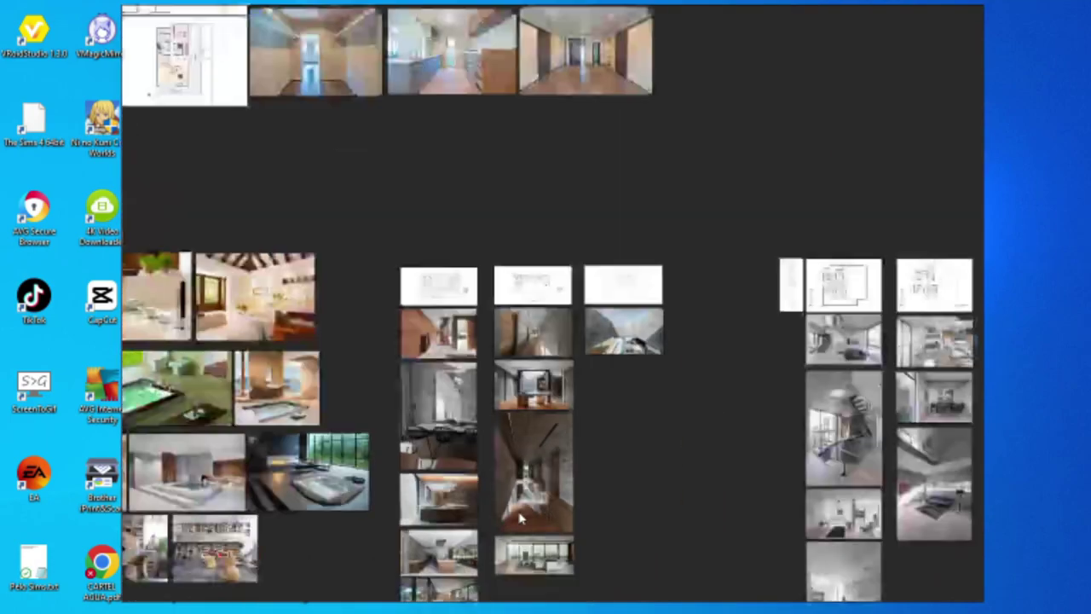
{"action": "scroll", "coordinate": [892, 384], "scroll_direction": "up", "scroll_amount": 3}
{"action": "scroll", "coordinate": [772, 319], "scroll_direction": "up", "scroll_amount": 2}
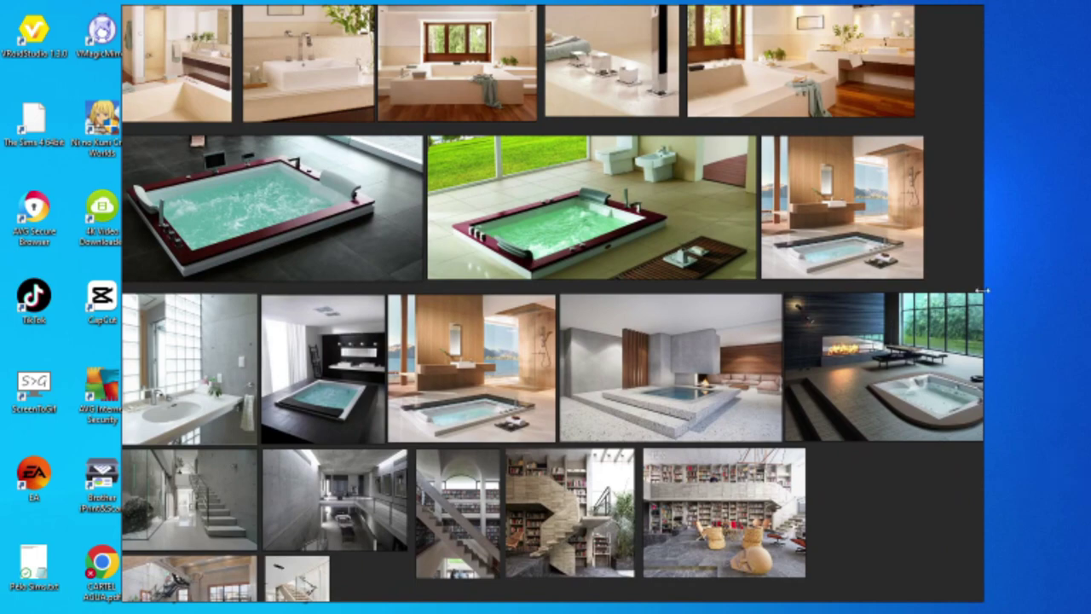
{"action": "scroll", "coordinate": [385, 484], "scroll_direction": "down", "scroll_amount": 3}
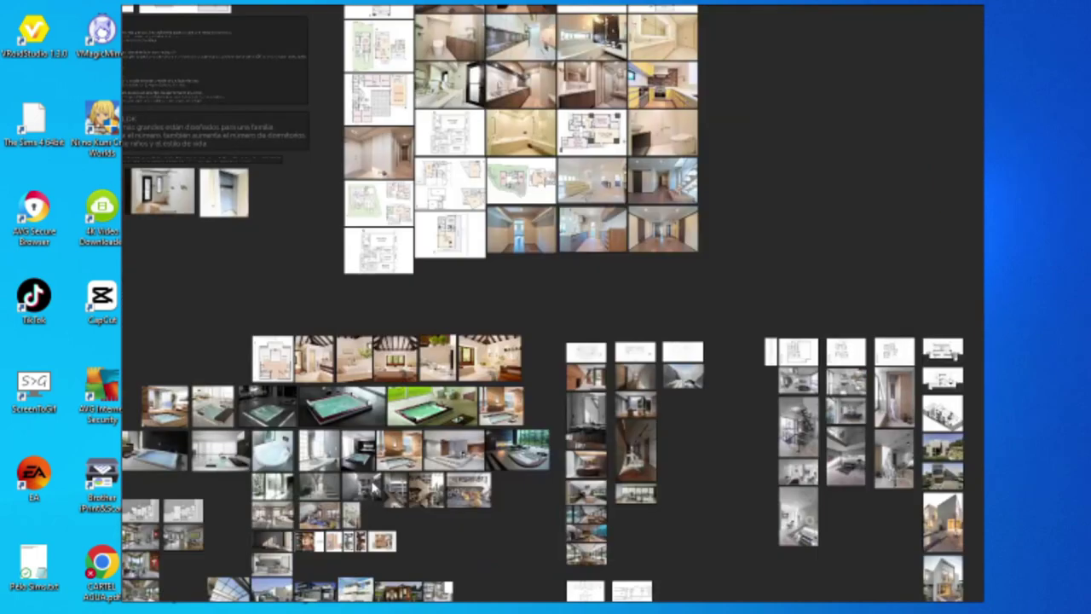
{"action": "scroll", "coordinate": [375, 485], "scroll_direction": "down", "scroll_amount": 2}
- Browse the tall dark interior-photo column, then another cluster of concrete house photos
{"action": "middle_click_drag", "start_coordinate": [646, 596], "coordinate": [646, 408]}
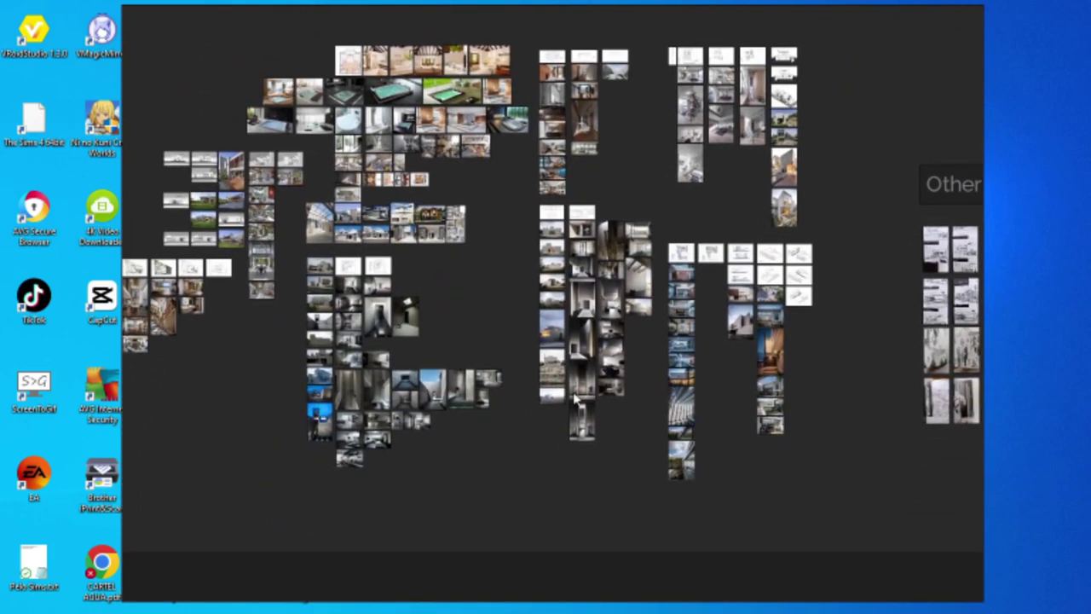
{"action": "scroll", "coordinate": [647, 408], "scroll_direction": "up", "scroll_amount": 3}
{"action": "scroll", "coordinate": [647, 408], "scroll_direction": "up", "scroll_amount": 2}
{"action": "scroll", "coordinate": [647, 407], "scroll_direction": "up", "scroll_amount": 2}
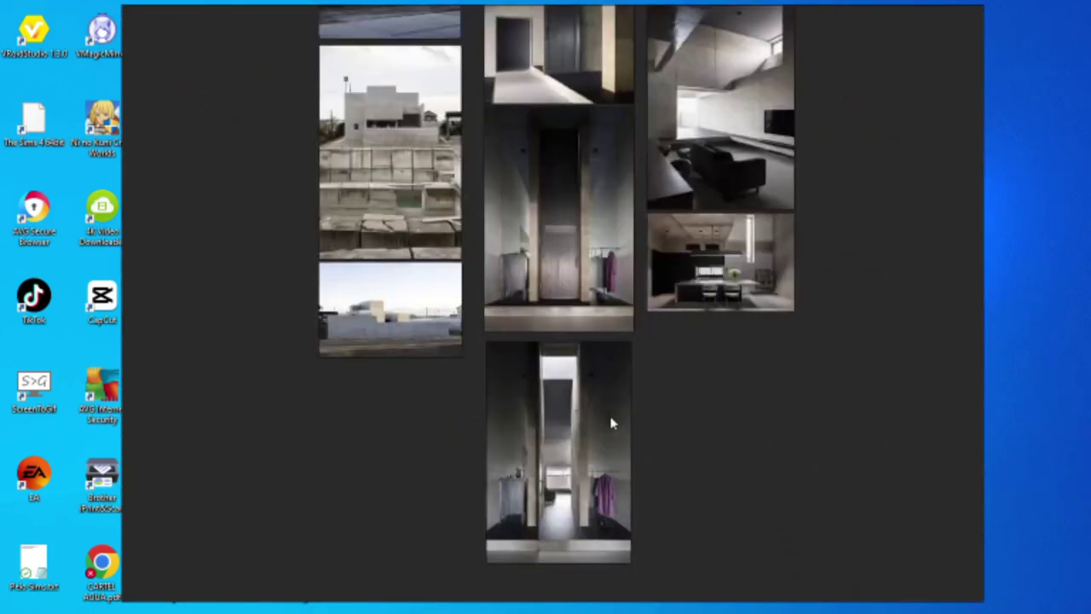
{"action": "scroll", "coordinate": [609, 418], "scroll_direction": "up", "scroll_amount": 2}
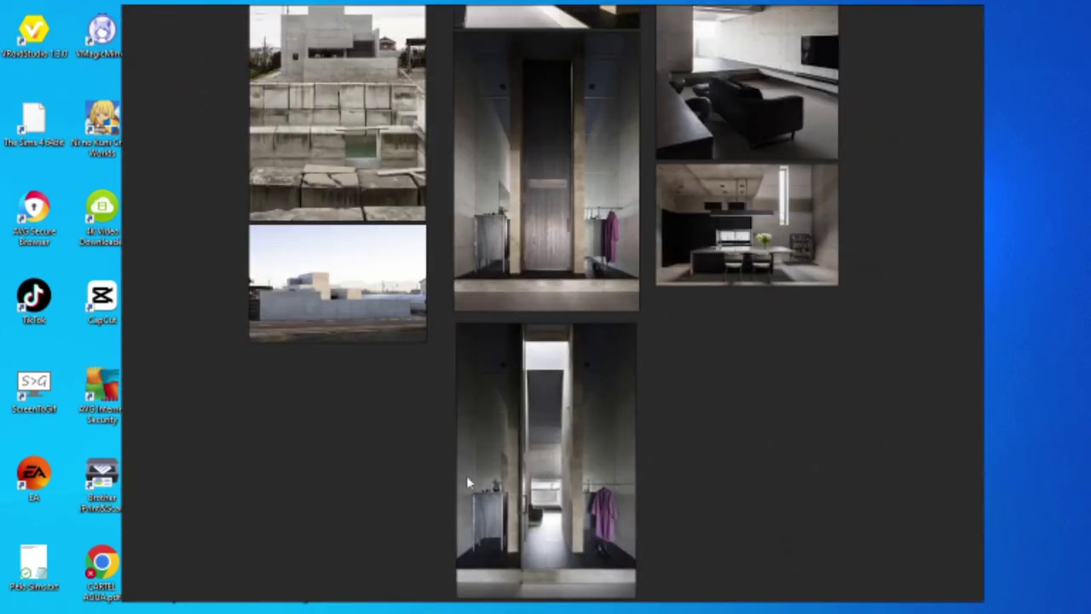
{"action": "middle_click_drag", "start_coordinate": [507, 305], "coordinate": [606, 476]}
{"action": "scroll", "coordinate": [563, 434], "scroll_direction": "up", "scroll_amount": 2}
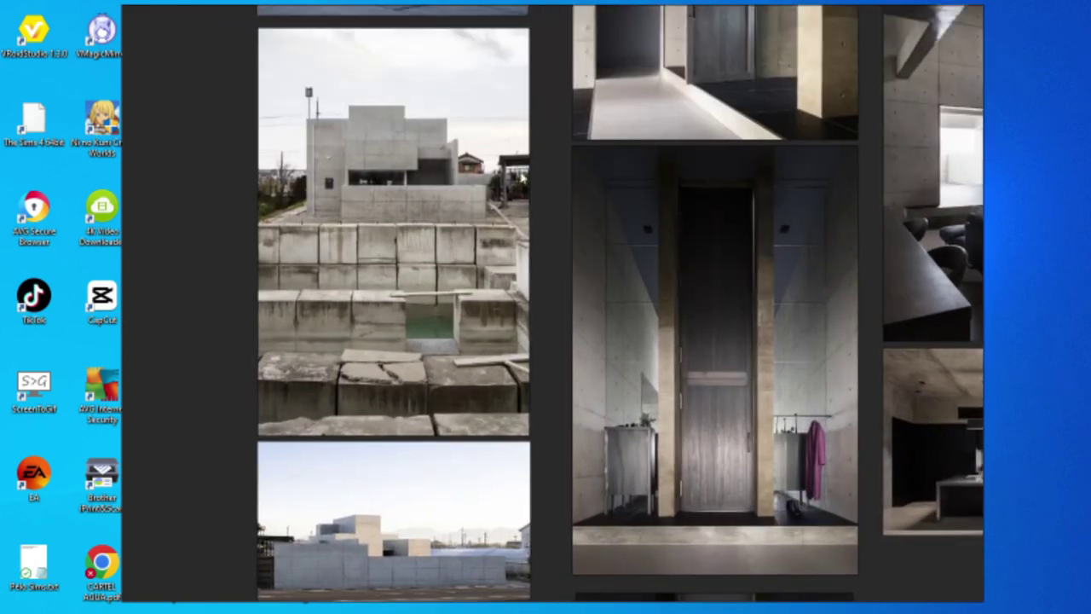
{"action": "mouse_move", "coordinate": [455, 330]}
{"action": "middle_mouse_down"}
{"action": "mouse_move", "coordinate": [471, 367]}
{"action": "mouse_move", "coordinate": [608, 452]}
{"action": "mouse_move", "coordinate": [615, 480]}
{"action": "middle_mouse_up"}
{"action": "scroll", "coordinate": [471, 366], "scroll_direction": "down", "scroll_amount": 2}
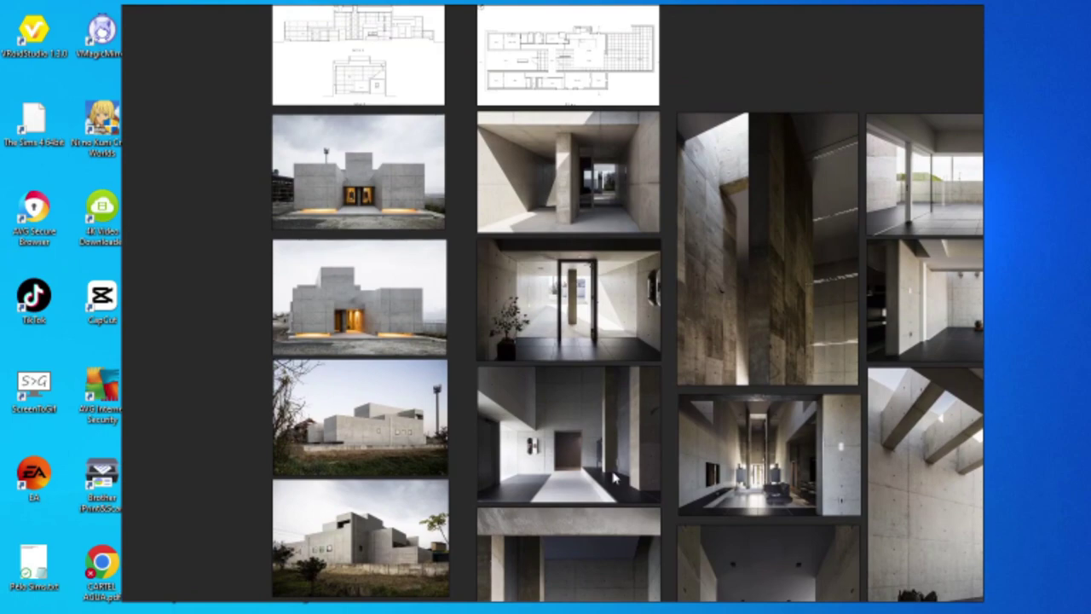
- Zoom around the house-with-garage reference, ending back at the Blender house model
{"action": "scroll", "coordinate": [614, 479], "scroll_direction": "right", "scroll_amount": 3}
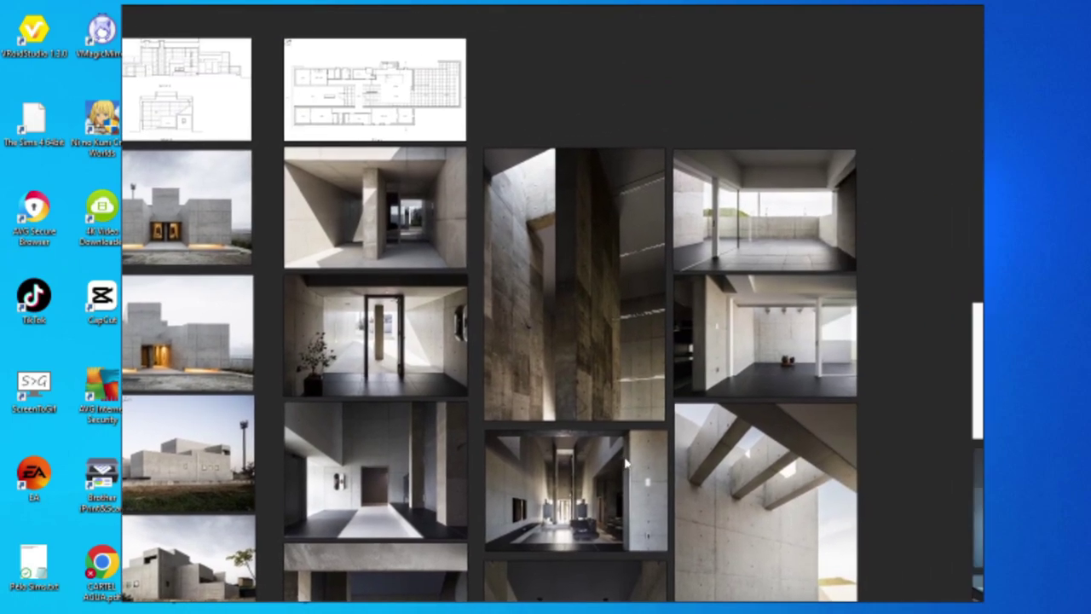
{"action": "scroll", "coordinate": [627, 463], "scroll_direction": "down", "scroll_amount": 2}
{"action": "scroll", "coordinate": [627, 463], "scroll_direction": "down", "scroll_amount": 2}
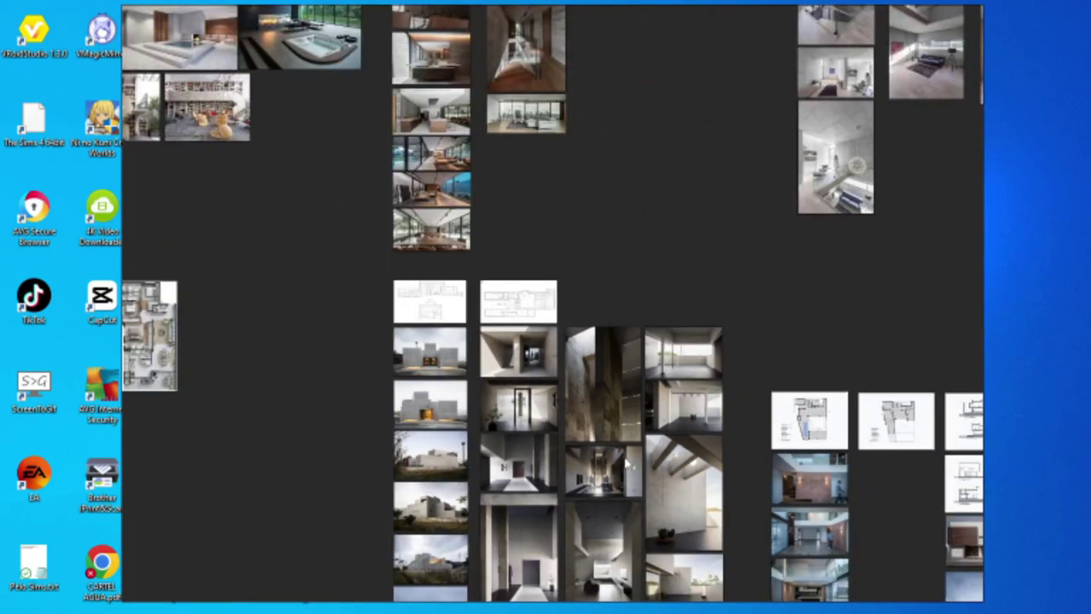
{"action": "scroll", "coordinate": [627, 464], "scroll_direction": "down", "scroll_amount": 3}
{"action": "scroll", "coordinate": [404, 463], "scroll_direction": "up", "scroll_amount": 1}
{"action": "scroll", "coordinate": [580, 349], "scroll_direction": "up", "scroll_amount": 1}
{"action": "scroll", "coordinate": [503, 475], "scroll_direction": "up", "scroll_amount": 1}
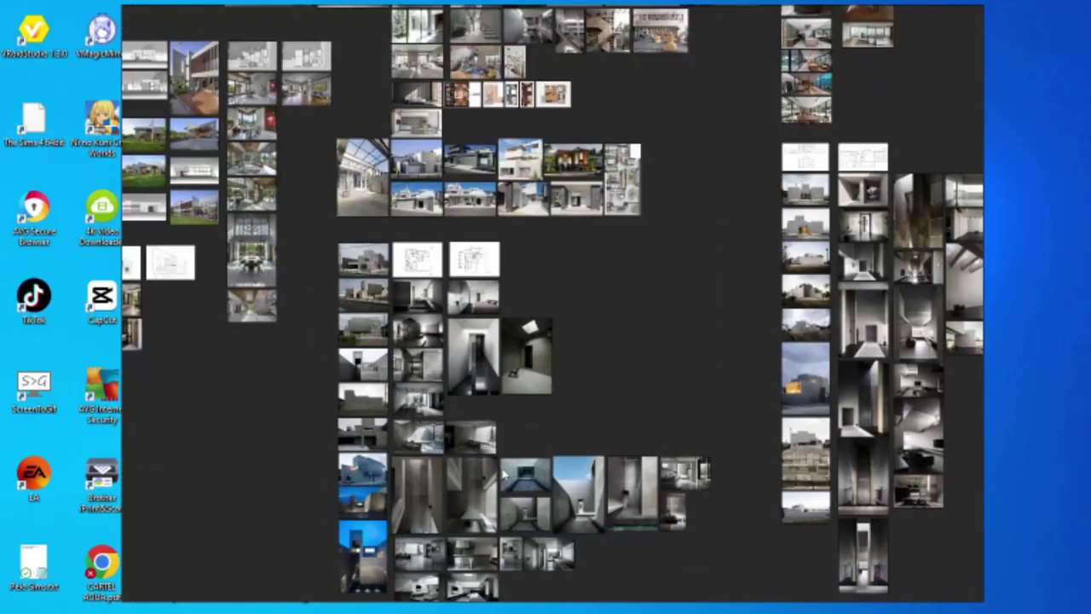
{"action": "scroll", "coordinate": [502, 474], "scroll_direction": "up", "scroll_amount": 2}
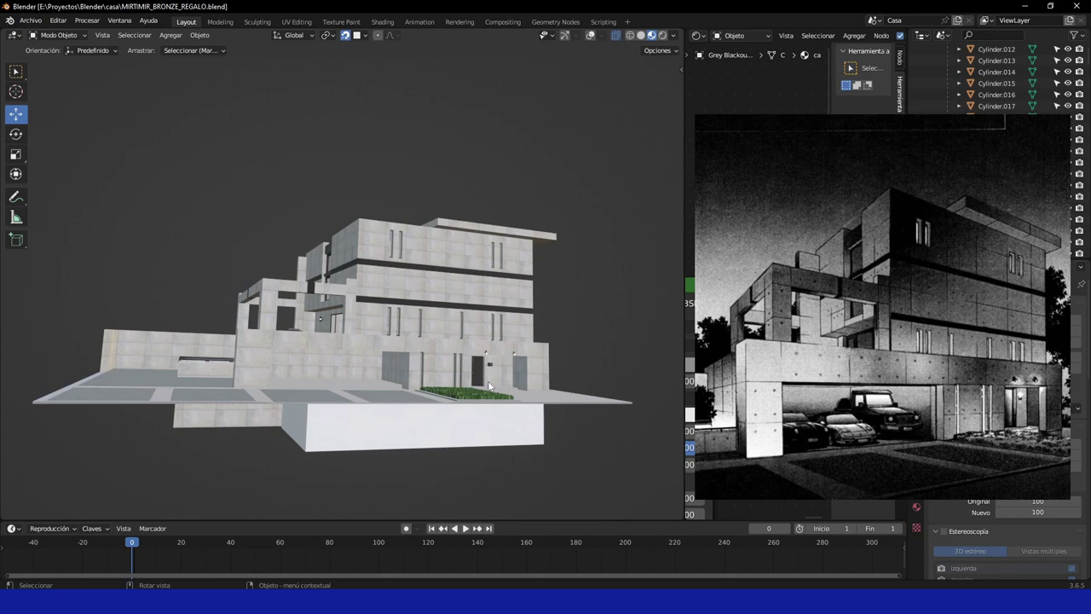
- Orbit the building to a more frontal view and zoom out from the corridor
{"action": "mouse_move", "coordinate": [490, 386]}
{"action": "middle_mouse_down"}
{"action": "mouse_move", "coordinate": [387, 393]}
{"action": "mouse_move", "coordinate": [384, 411]}
{"action": "mouse_move", "coordinate": [356, 301]}
{"action": "middle_mouse_up"}
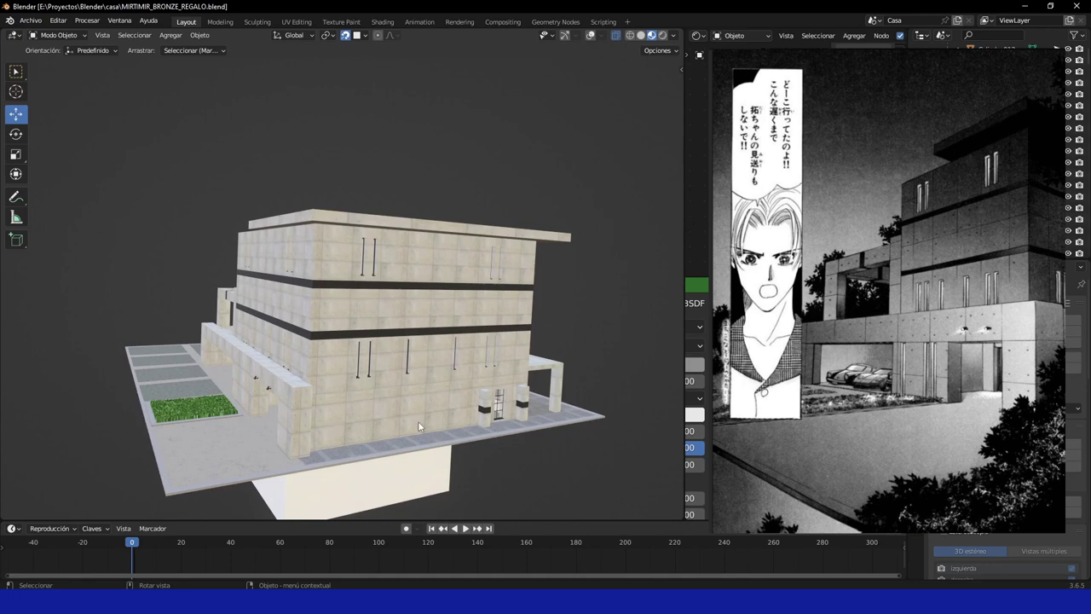
{"action": "mouse_move", "coordinate": [438, 419]}
{"action": "middle_mouse_down"}
{"action": "mouse_move", "coordinate": [402, 402]}
{"action": "mouse_move", "coordinate": [416, 357]}
{"action": "mouse_move", "coordinate": [320, 402]}
{"action": "middle_mouse_up"}
{"action": "scroll", "coordinate": [421, 422], "scroll_direction": "up", "scroll_amount": 2}
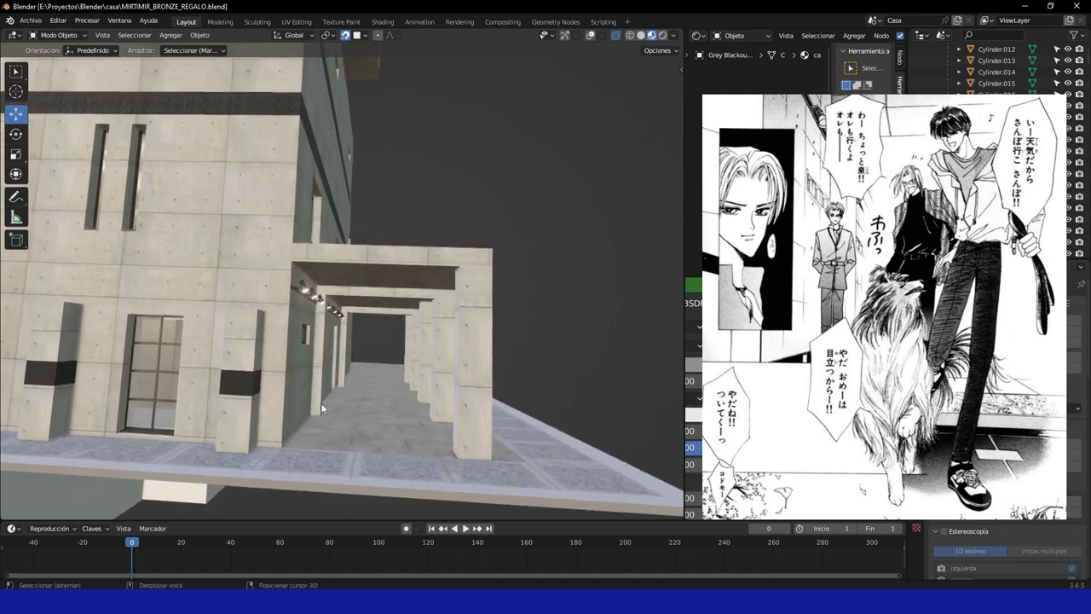
{"action": "scroll", "coordinate": [363, 428], "scroll_direction": "up", "scroll_amount": 5}
{"action": "scroll", "coordinate": [362, 429], "scroll_direction": "down", "scroll_amount": 2}
{"action": "scroll", "coordinate": [388, 405], "scroll_direction": "down", "scroll_amount": 3}
{"action": "scroll", "coordinate": [417, 379], "scroll_direction": "down", "scroll_amount": 3}
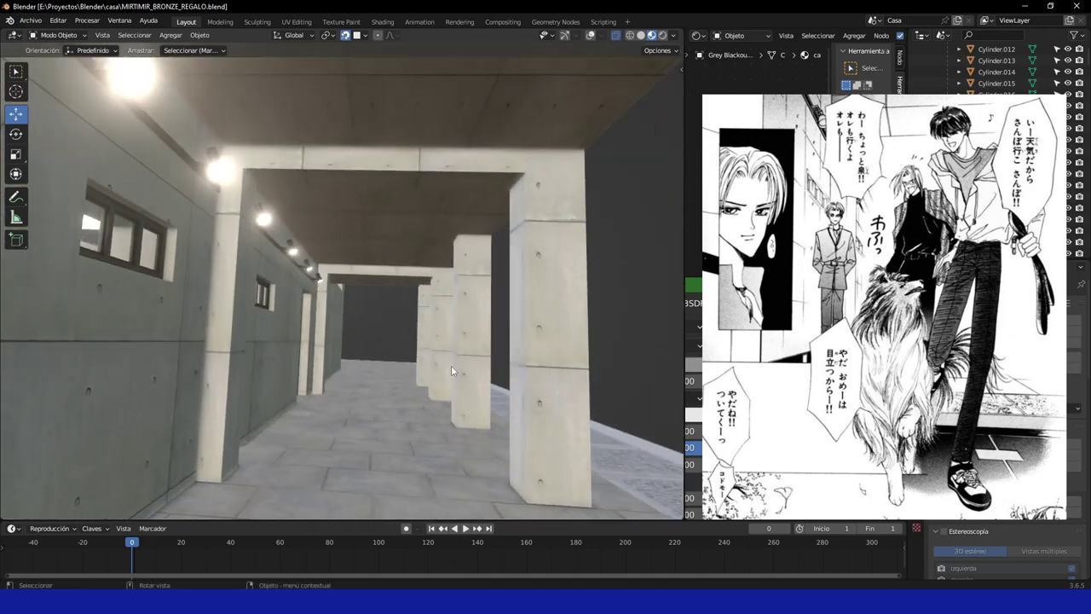
{"action": "scroll", "coordinate": [443, 363], "scroll_direction": "down", "scroll_amount": 2}
- Swing past the corridor wall, then raise and lower the view to face the house front
{"action": "middle_click_drag", "start_coordinate": [433, 357], "coordinate": [466, 374]}
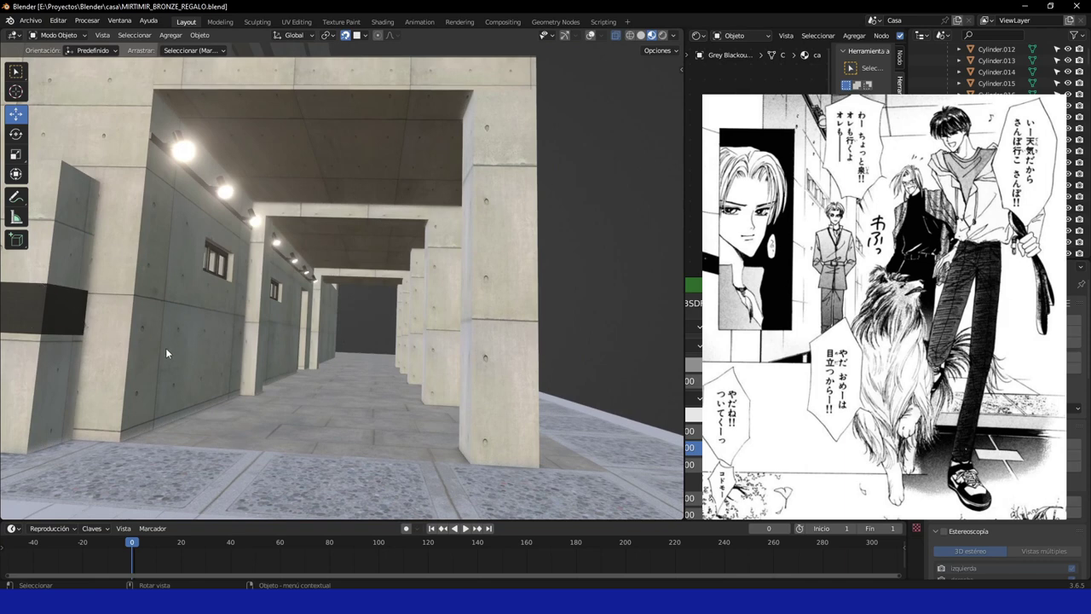
{"action": "mouse_move", "coordinate": [106, 318]}
{"action": "middle_mouse_down"}
{"action": "mouse_move", "coordinate": [184, 321]}
{"action": "mouse_move", "coordinate": [452, 370]}
{"action": "mouse_move", "coordinate": [441, 370]}
{"action": "mouse_move", "coordinate": [444, 289]}
{"action": "mouse_move", "coordinate": [461, 319]}
{"action": "mouse_move", "coordinate": [441, 352]}
{"action": "mouse_move", "coordinate": [473, 346]}
{"action": "mouse_move", "coordinate": [463, 341]}
{"action": "mouse_move", "coordinate": [473, 368]}
{"action": "mouse_move", "coordinate": [416, 353]}
{"action": "mouse_move", "coordinate": [452, 360]}
{"action": "mouse_move", "coordinate": [464, 379]}
{"action": "mouse_move", "coordinate": [304, 381]}
{"action": "middle_mouse_up"}
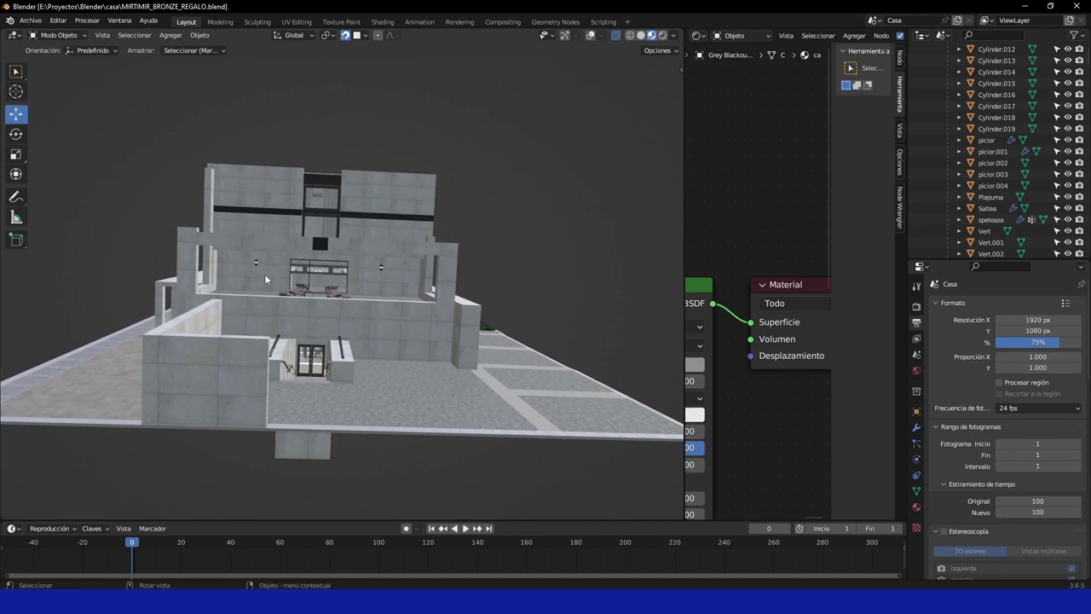
{"action": "middle_click_drag", "start_coordinate": [359, 290], "coordinate": [359, 307]}
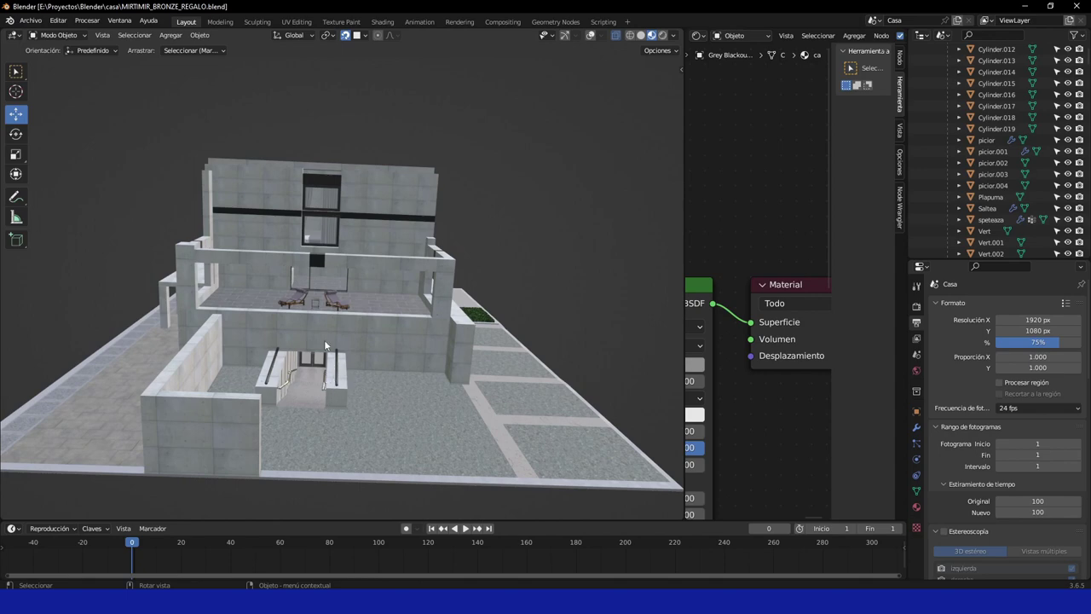
{"action": "mouse_move", "coordinate": [325, 402]}
{"action": "middle_mouse_down"}
{"action": "mouse_move", "coordinate": [331, 392]}
{"action": "mouse_move", "coordinate": [382, 427]}
{"action": "middle_mouse_up"}
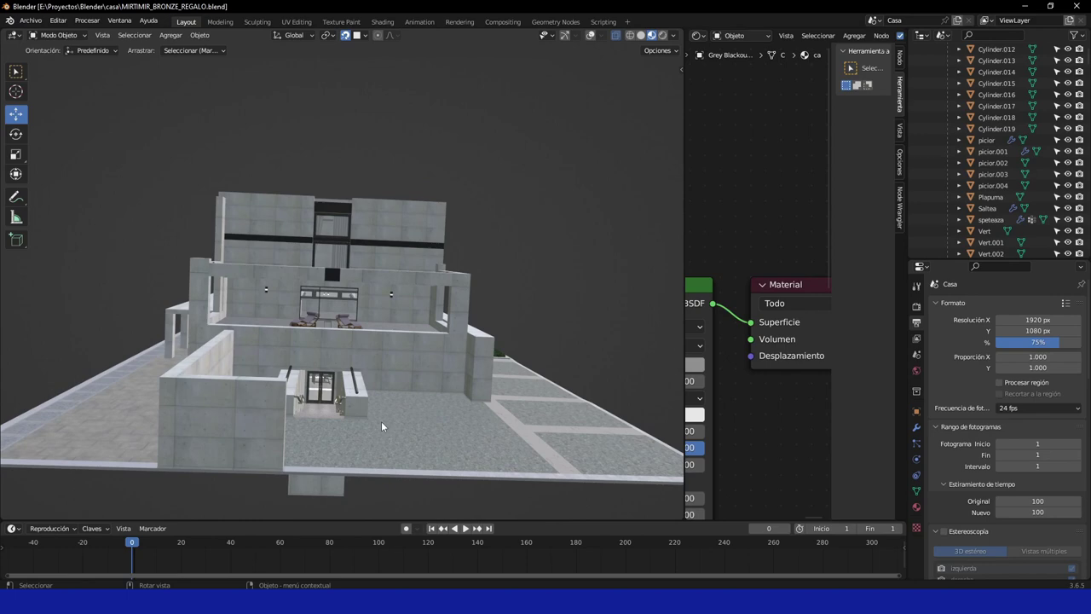
- Start Walk Navigation and descend the entrance stairs to the basement glass doors
{"action": "key", "text": "shift+grave"}
{"action": "key", "text": "space"}
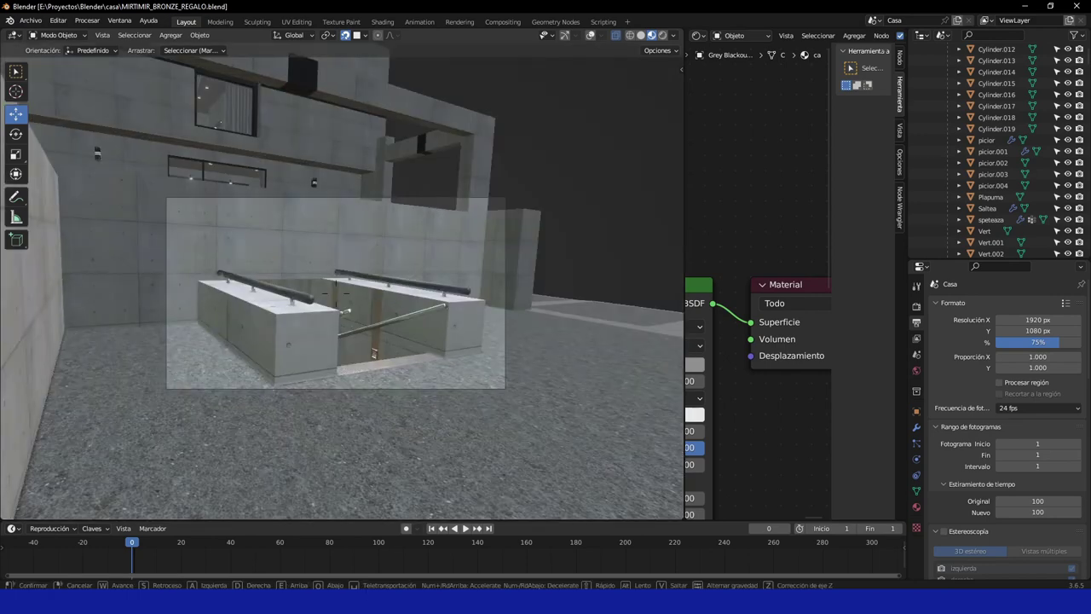
{"action": "key", "text": "w"}
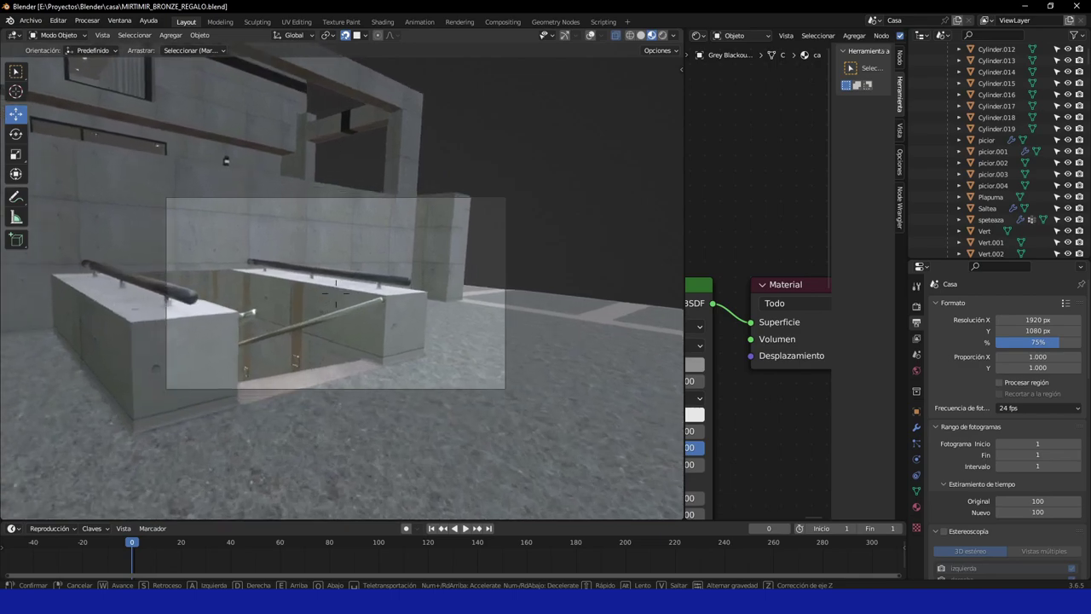
{"action": "key", "text": "w"}
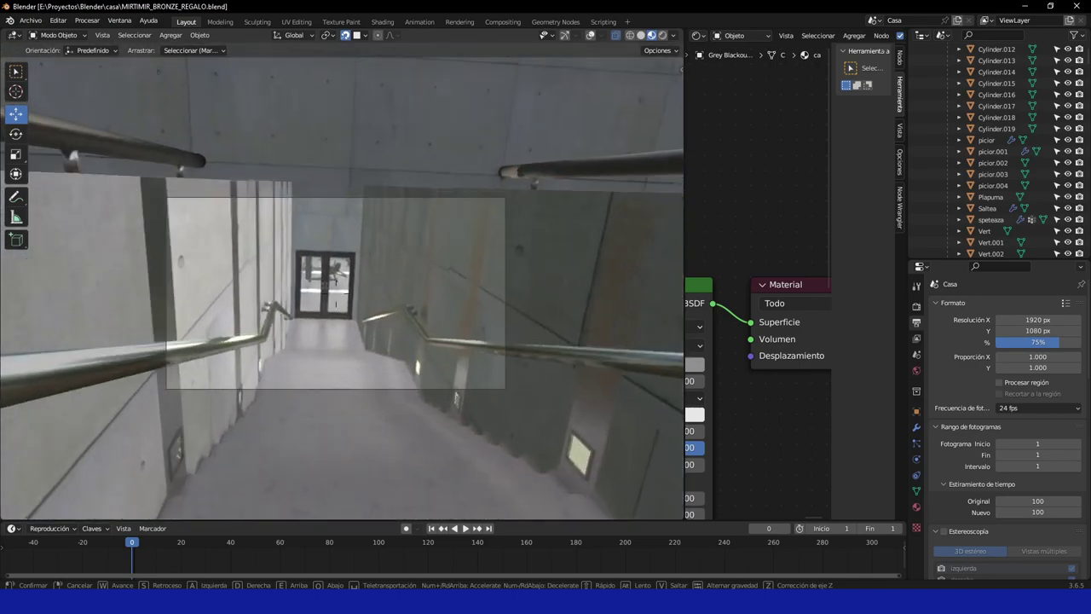
{"action": "key", "text": "w"}
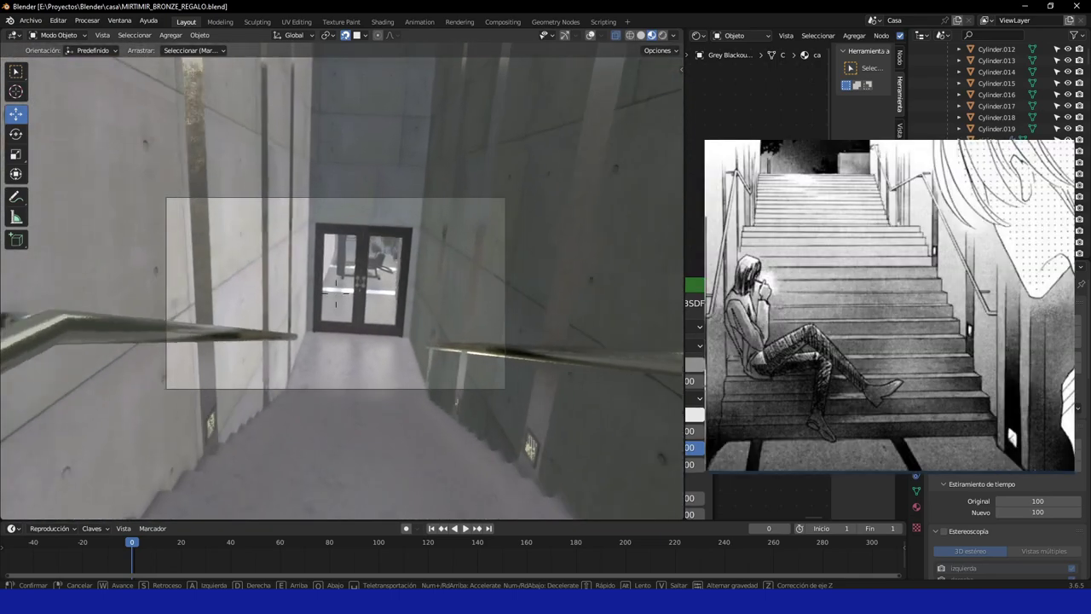
{"action": "key", "text": "w"}
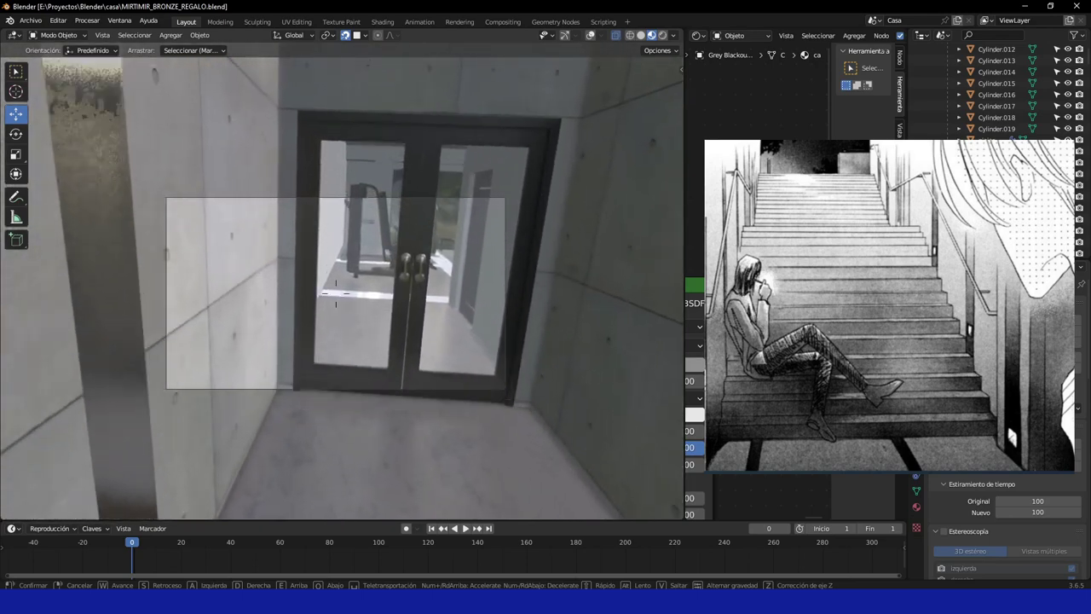
- Turn toward the gym, then walk through it into the bathroom by the sink mirror
{"action": "key", "text": "w"}
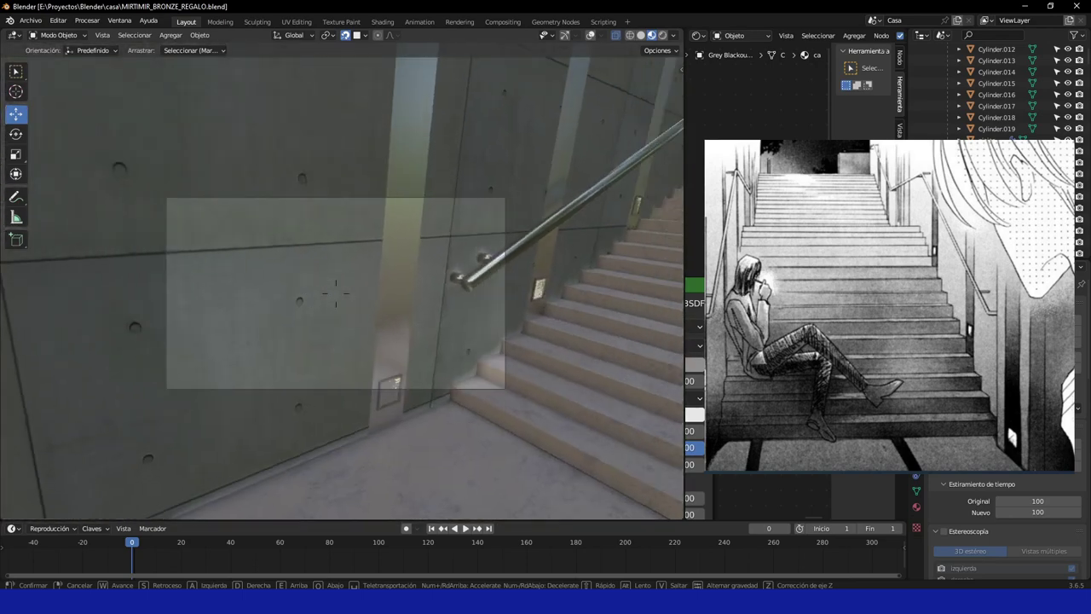
{"action": "key", "text": "w"}
{"action": "key", "text": "w"}
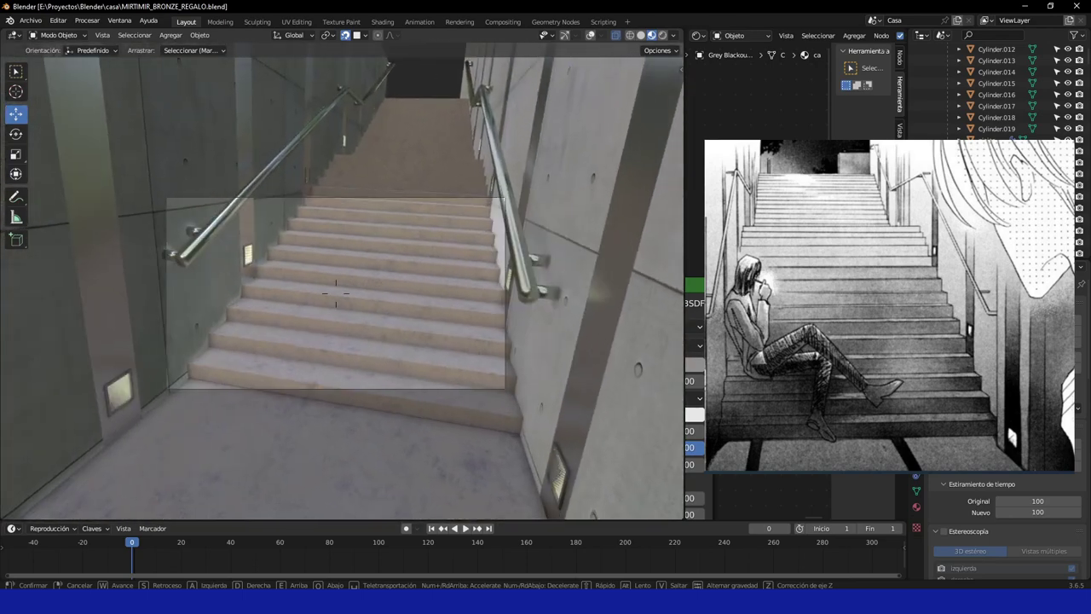
{"action": "key", "text": "w"}
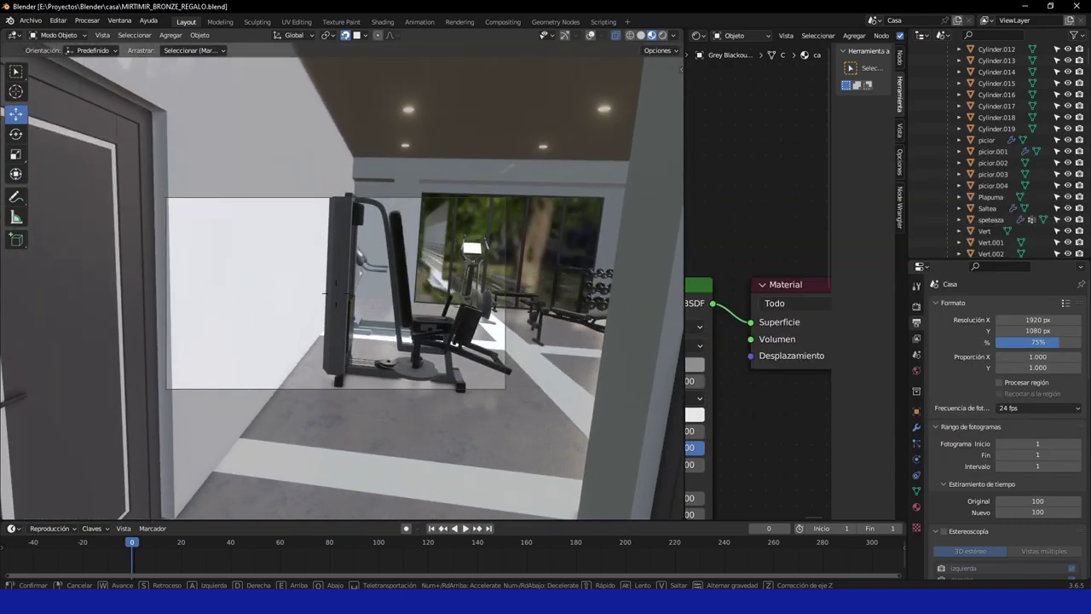
{"action": "key", "text": "w"}
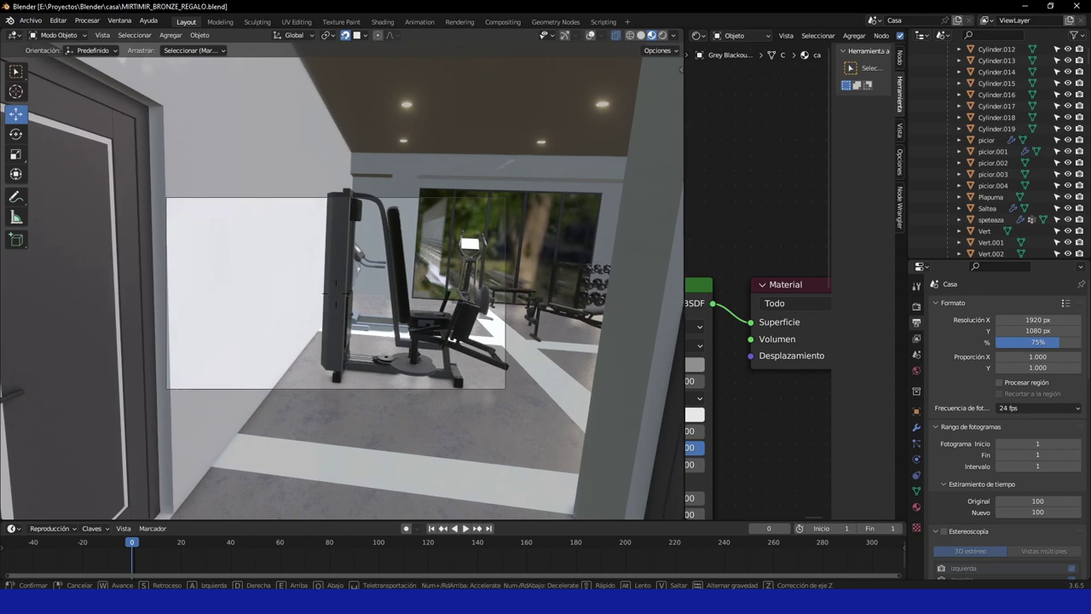
{"action": "key", "text": "w"}
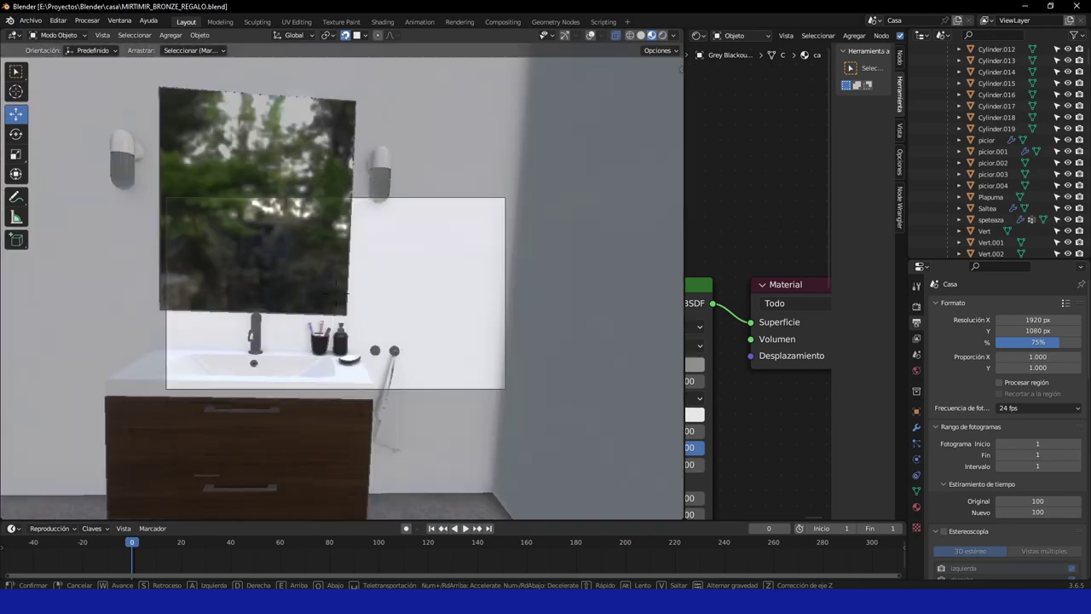
{"action": "key", "text": "w"}
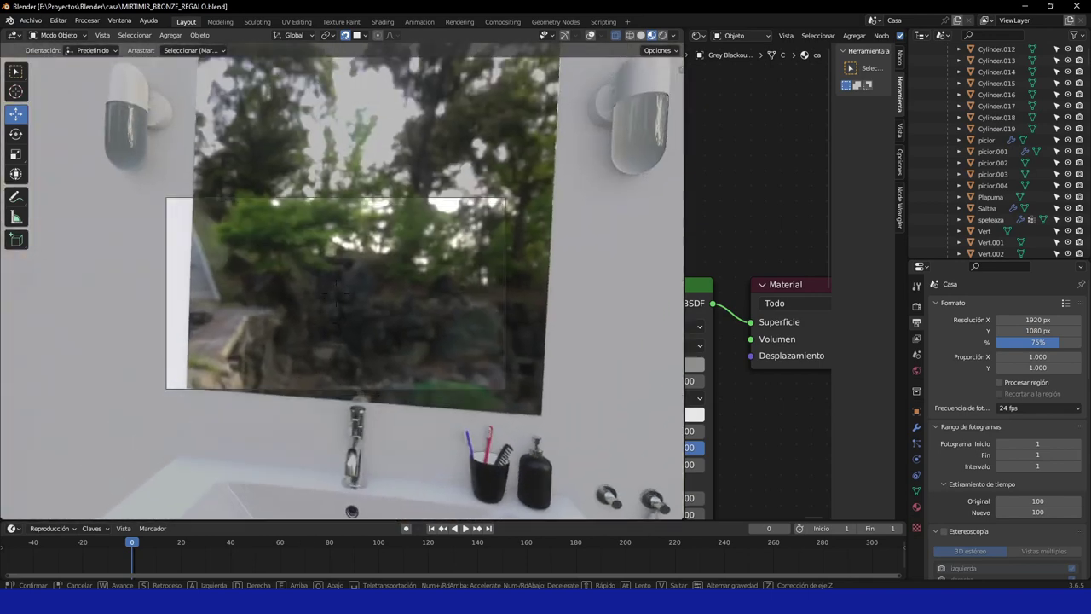
{"action": "key", "text": "w"}
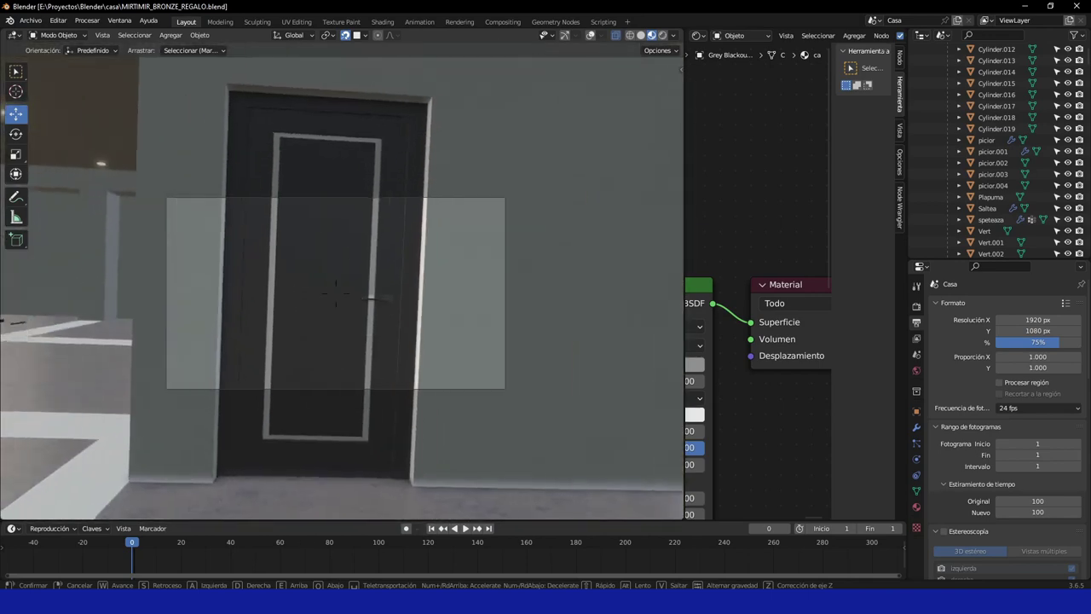
- Explore the studio's organ and yellow chairs, then the gym's dumbbell and ladder racks
{"action": "key", "text": "w"}
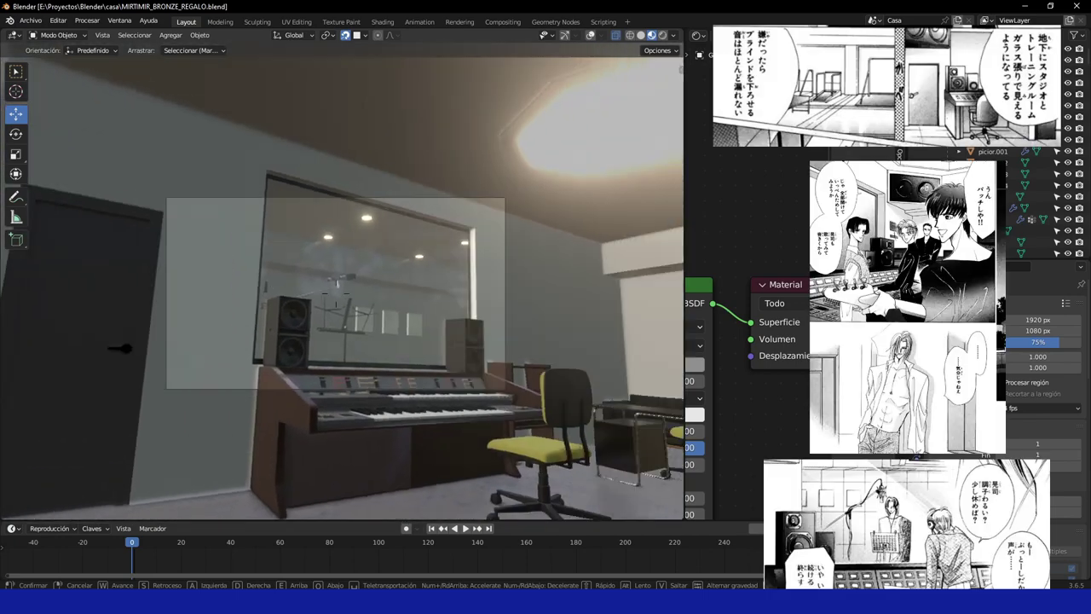
{"action": "key", "text": "w"}
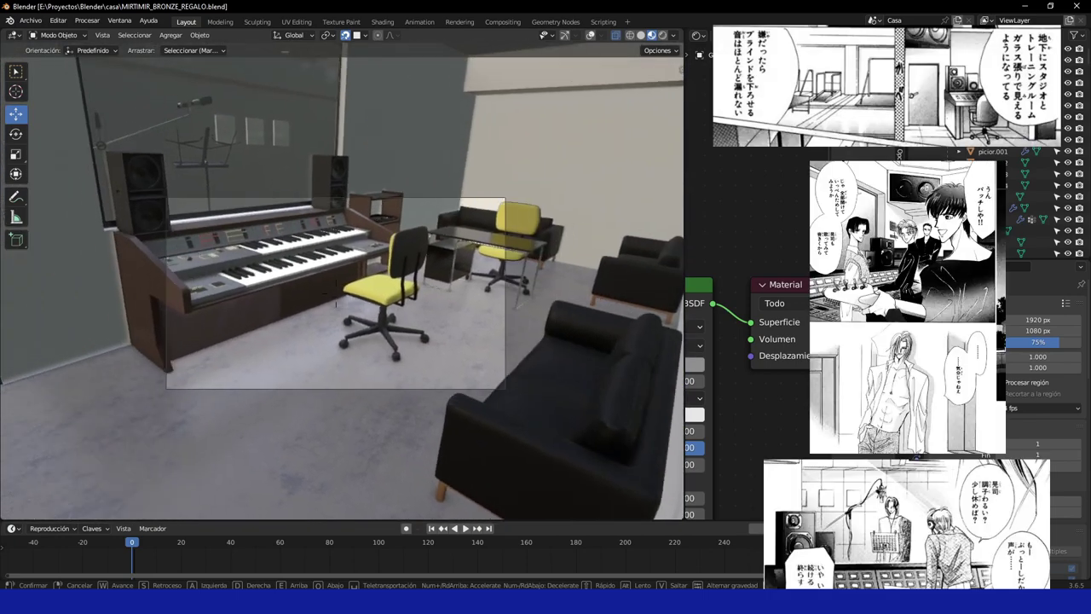
{"action": "key", "text": "s"}
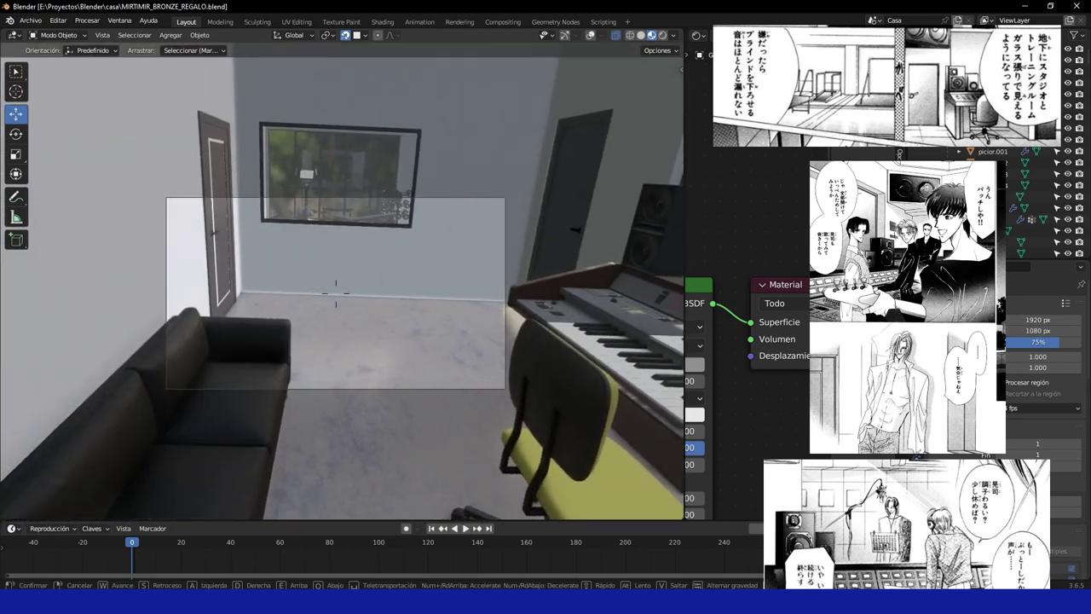
{"action": "key", "text": "w"}
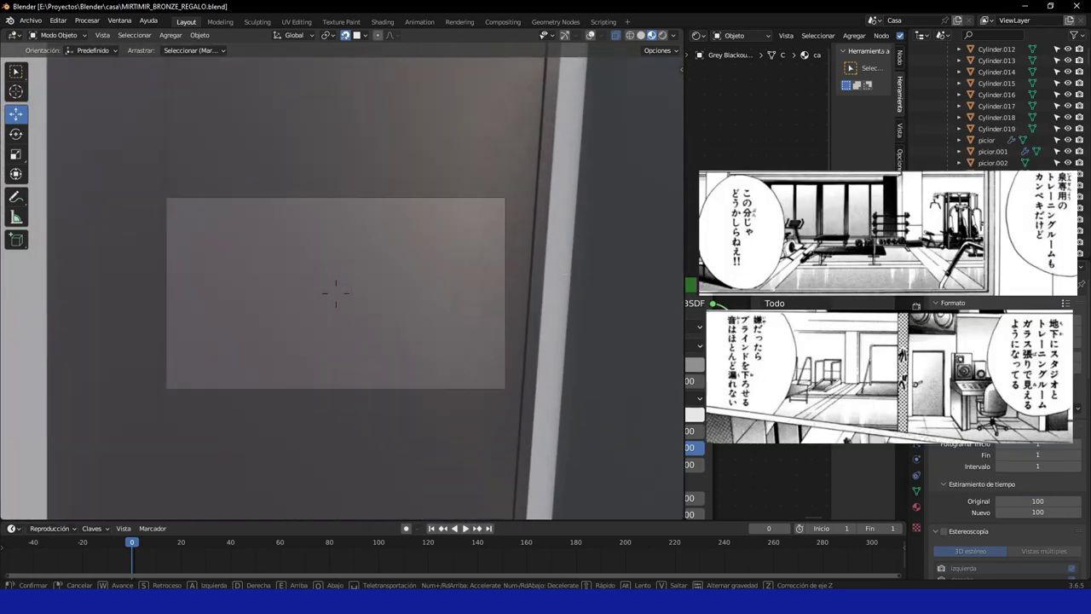
{"action": "key", "text": "w"}
{"action": "key", "text": "w"}
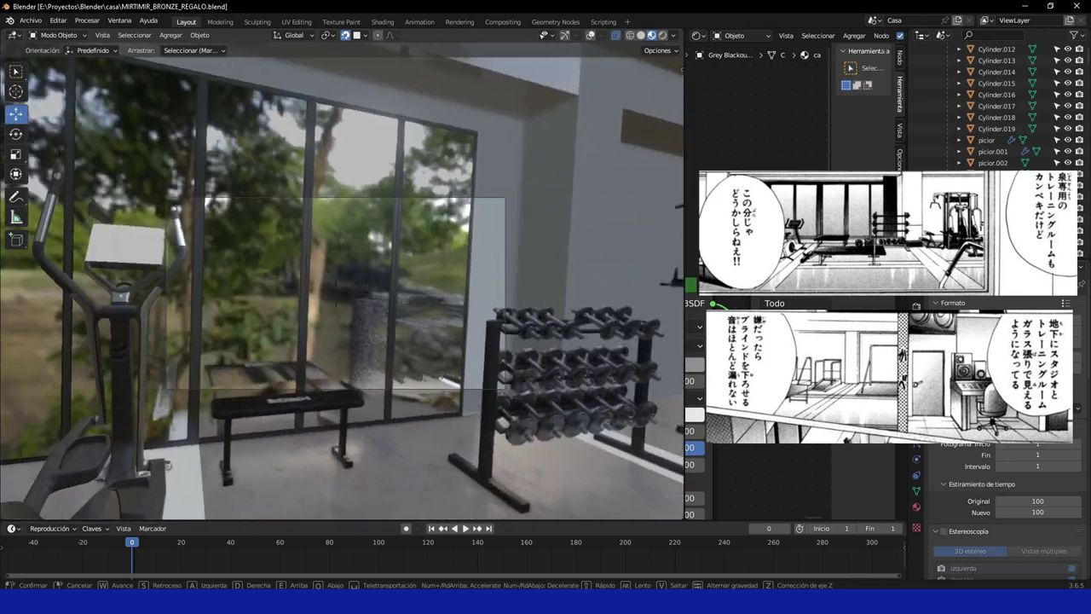
{"action": "key", "text": "w"}
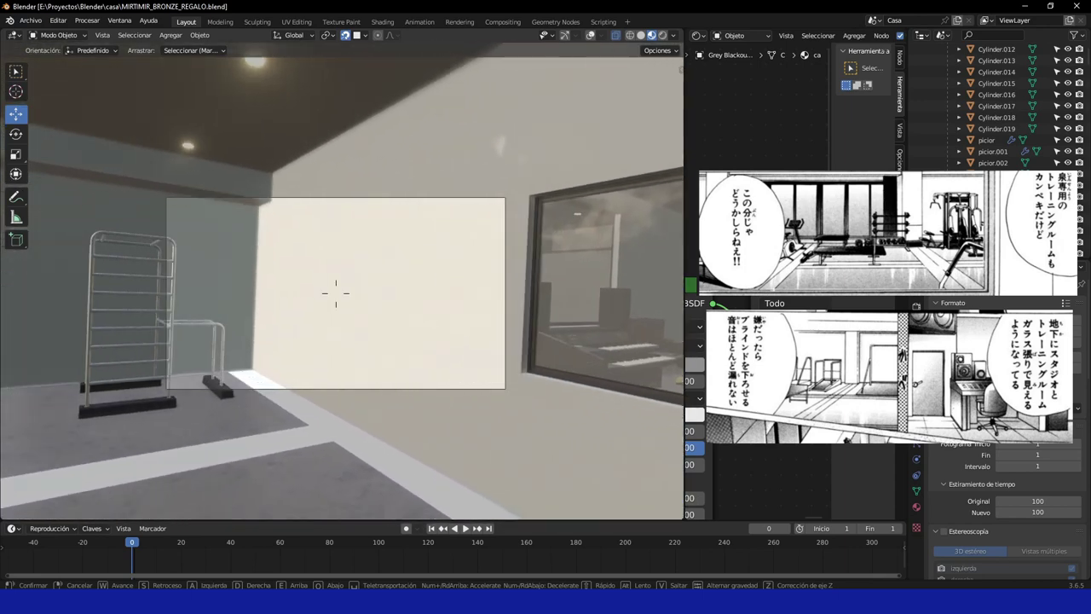
{"action": "key", "text": "w"}
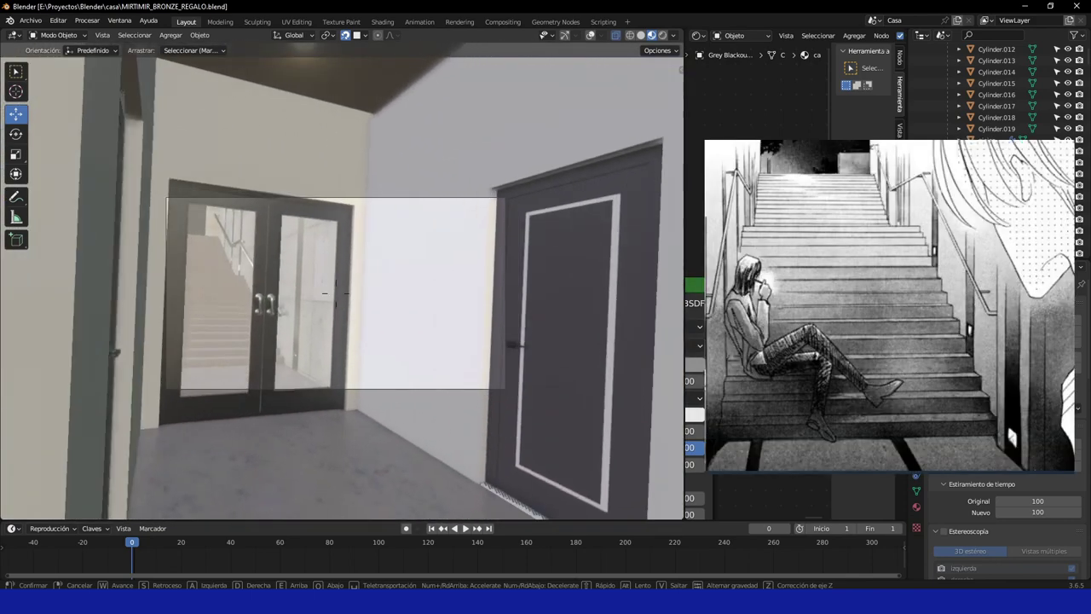
- Climb the basement stairs, pass under the concrete slab, and enter the front door to the bench
{"action": "key", "text": "w"}
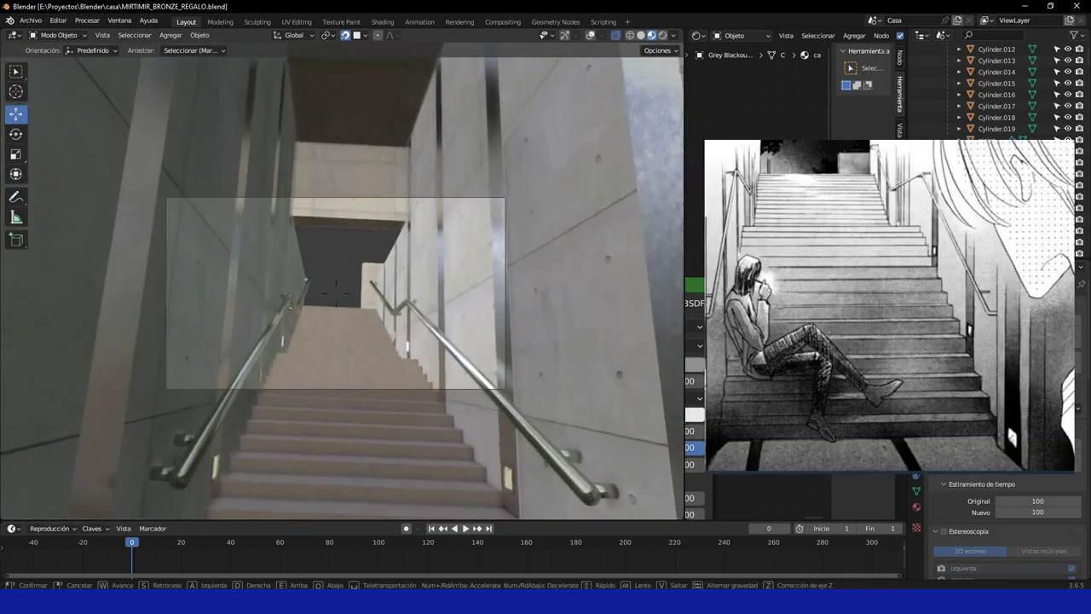
{"action": "key", "text": "w"}
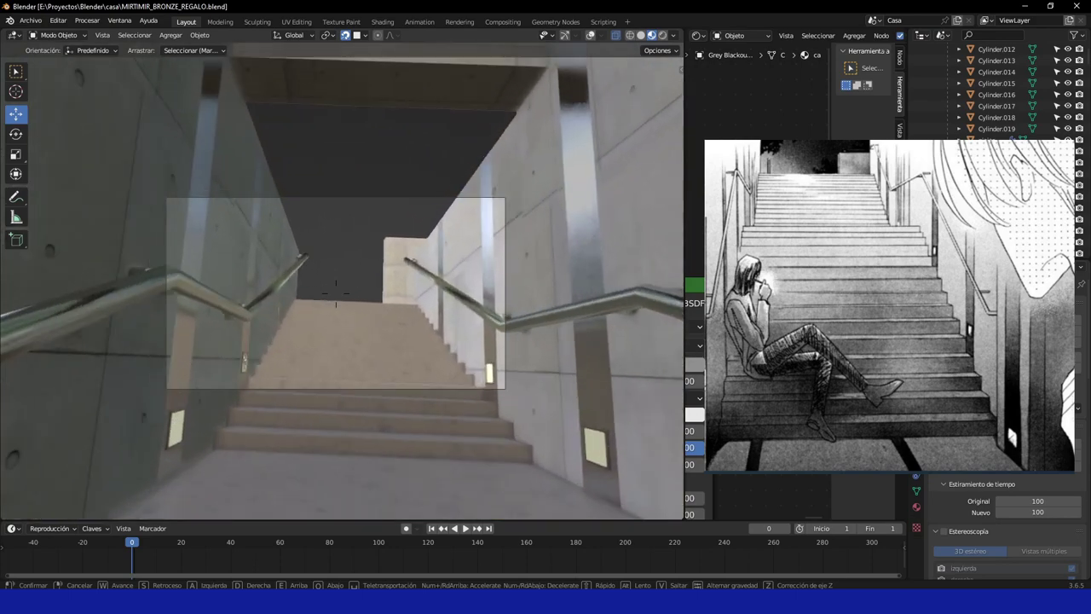
{"action": "key", "text": "w"}
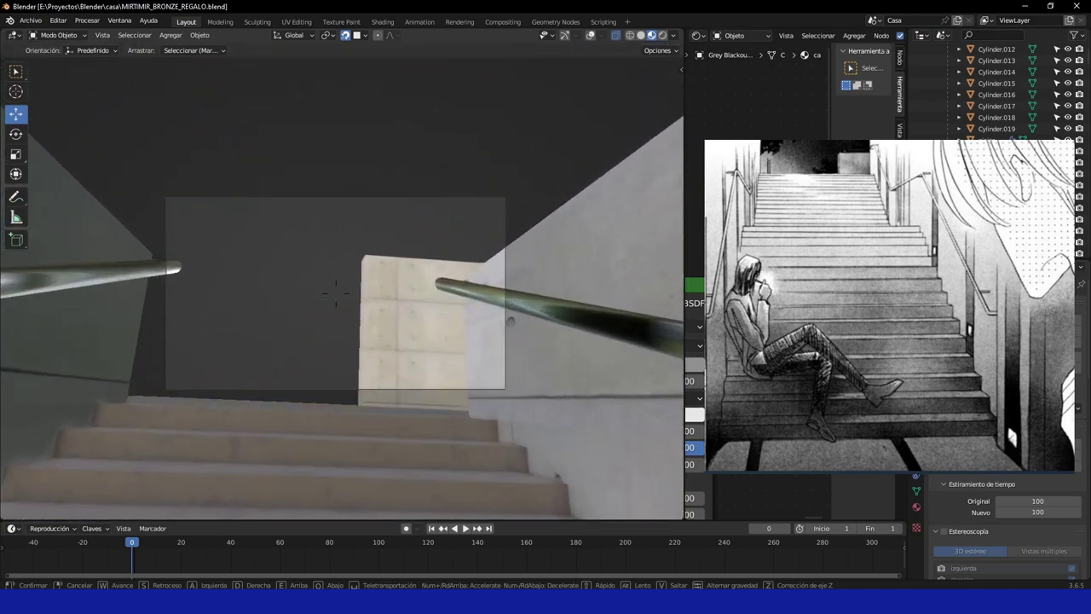
{"action": "key", "text": "w"}
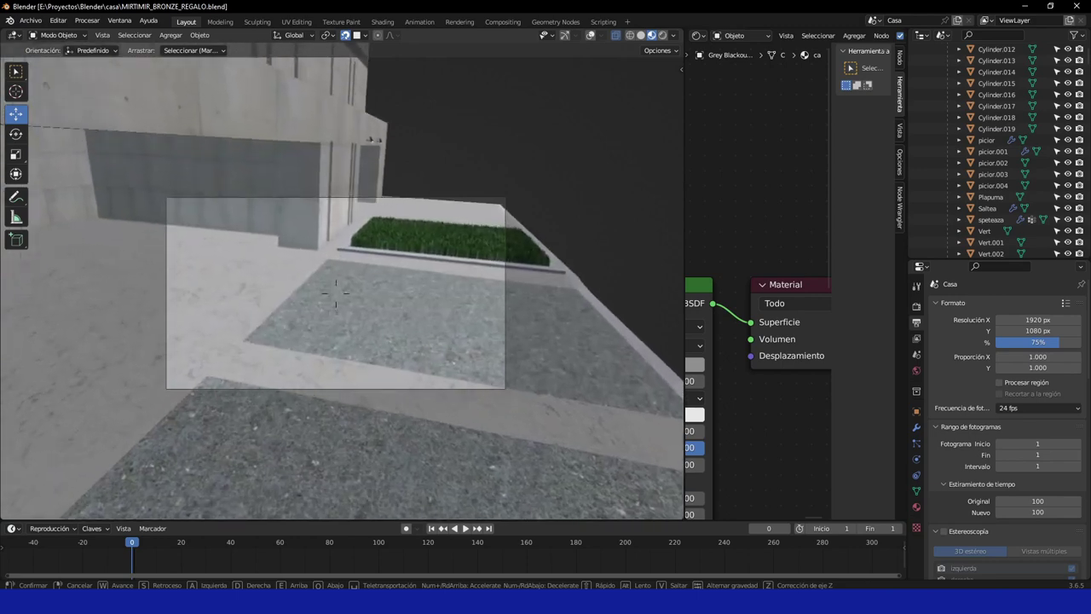
{"action": "key", "text": "w"}
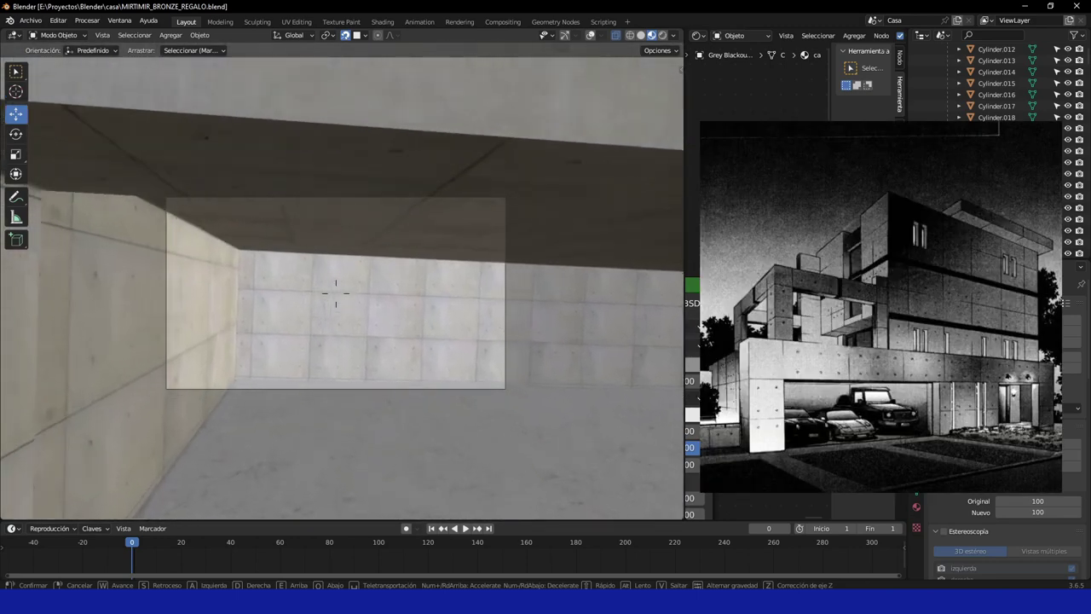
{"action": "key", "text": "w"}
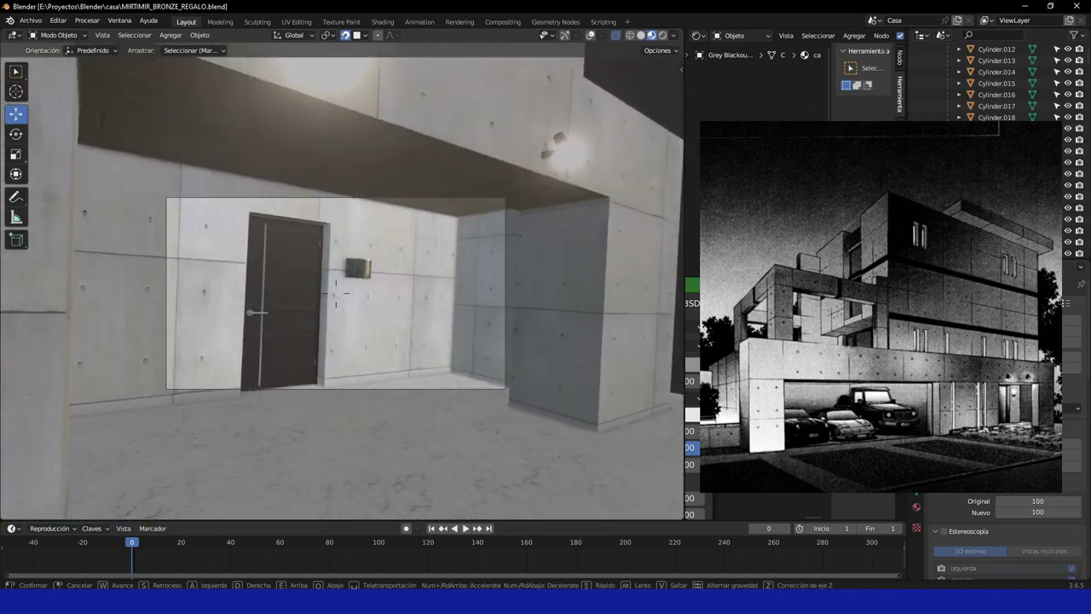
{"action": "key", "text": "w"}
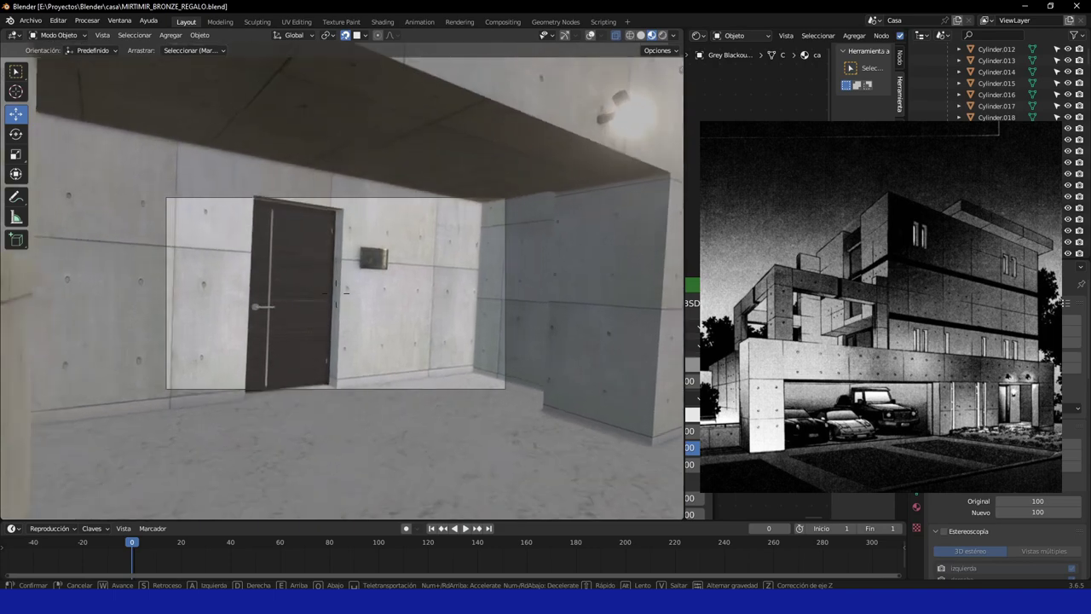
{"action": "key", "text": "w"}
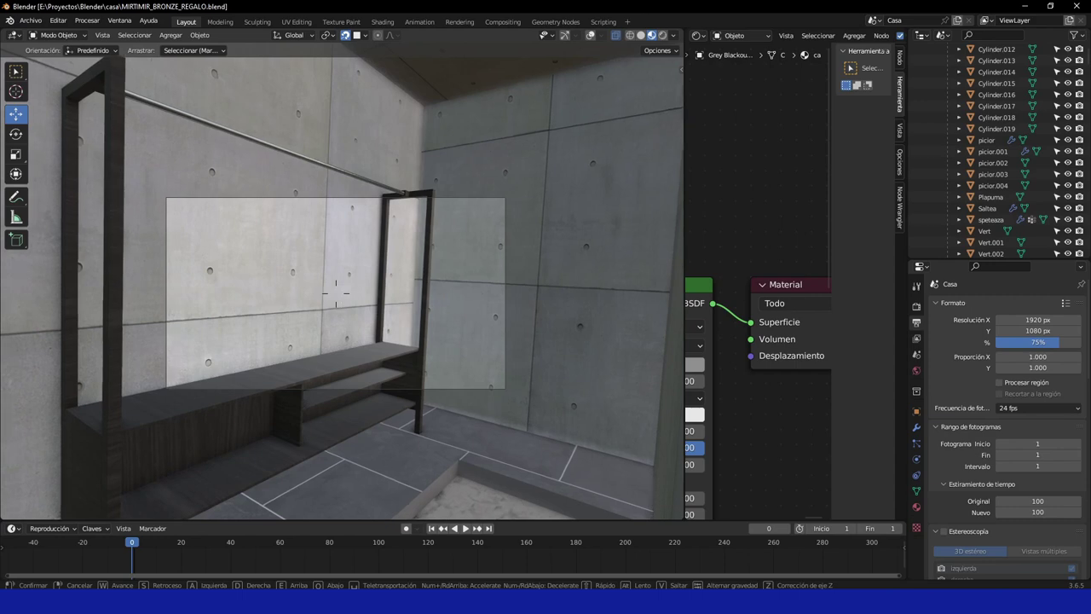
- Walk past the washbasin into the living room, checking the door by the TV and the sofa
{"action": "key", "text": "w"}
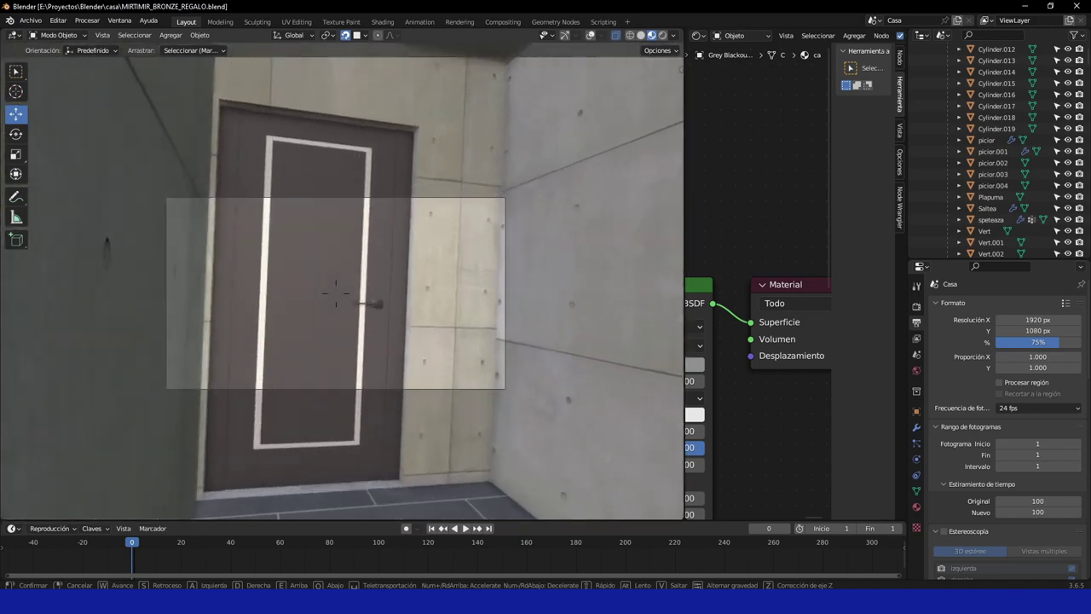
{"action": "key", "text": "w"}
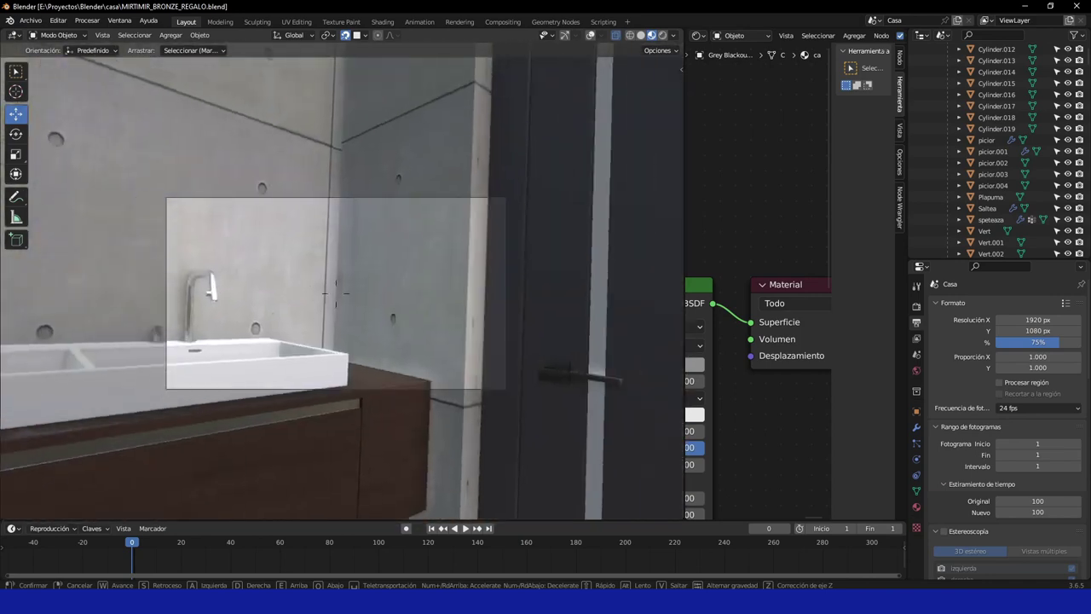
{"action": "key", "text": "w"}
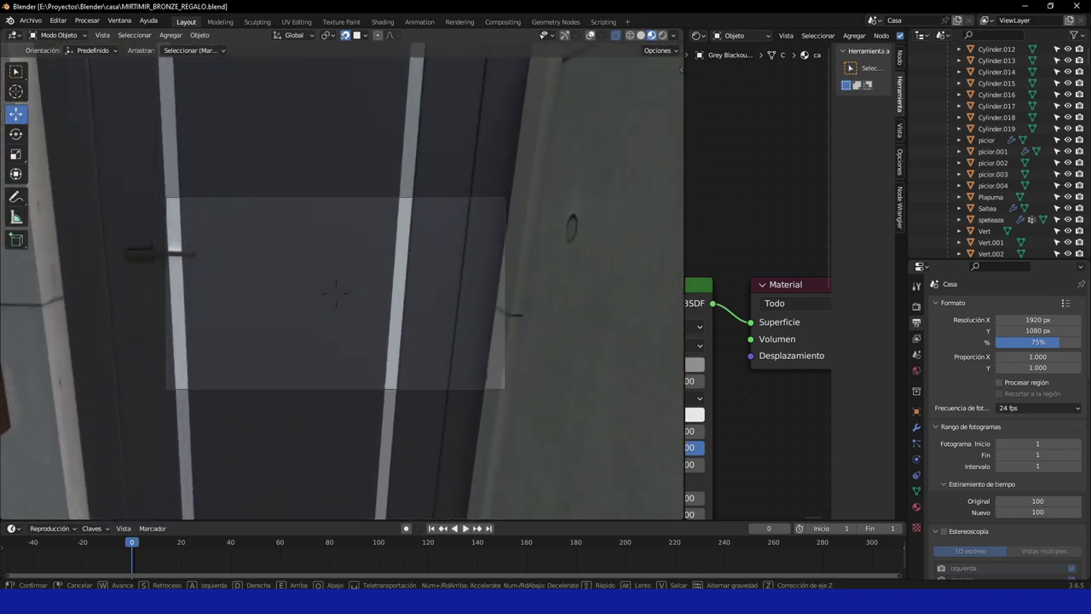
{"action": "key", "text": "w"}
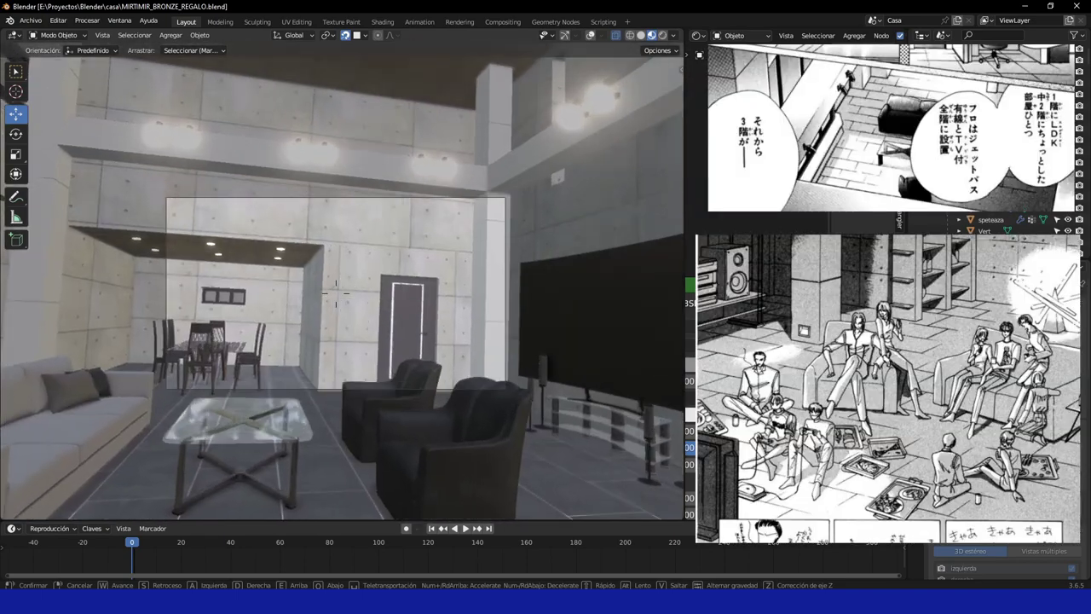
{"action": "key", "text": "w"}
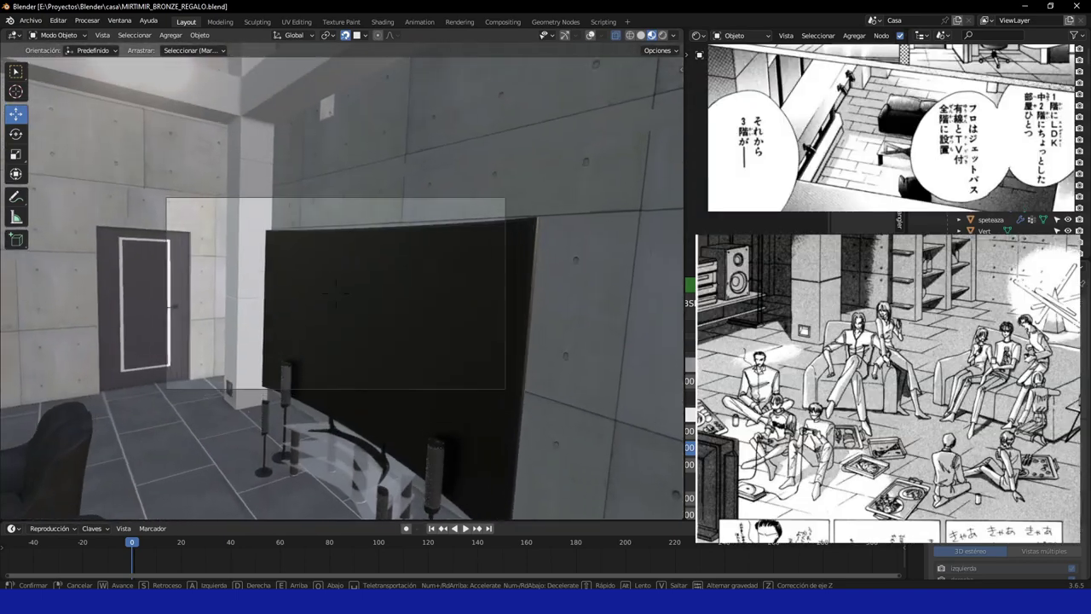
{"action": "key", "text": "w"}
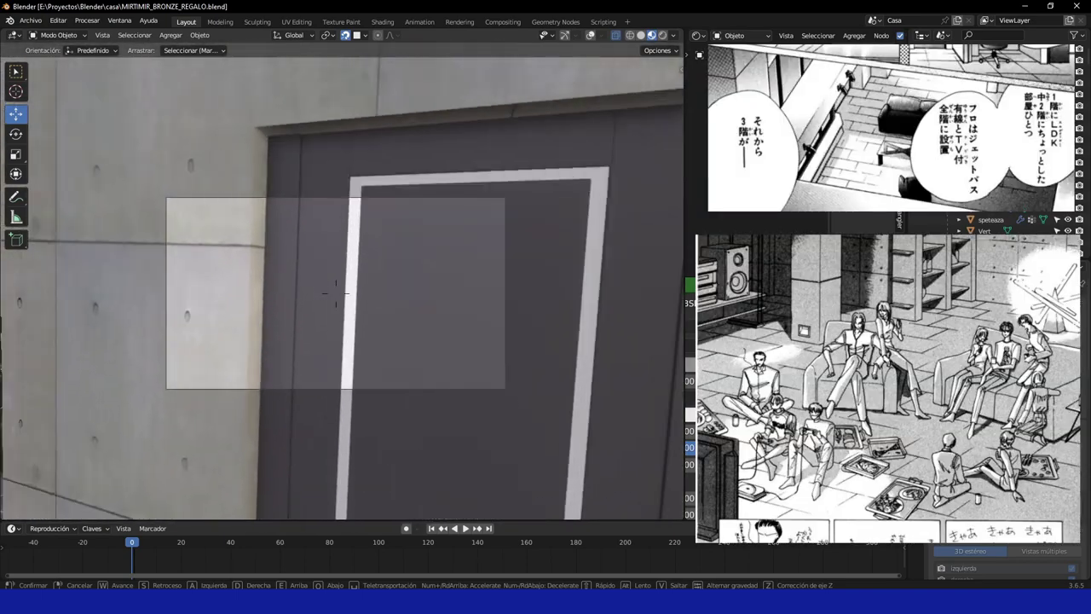
{"action": "key", "text": "s"}
{"action": "key", "text": "w"}
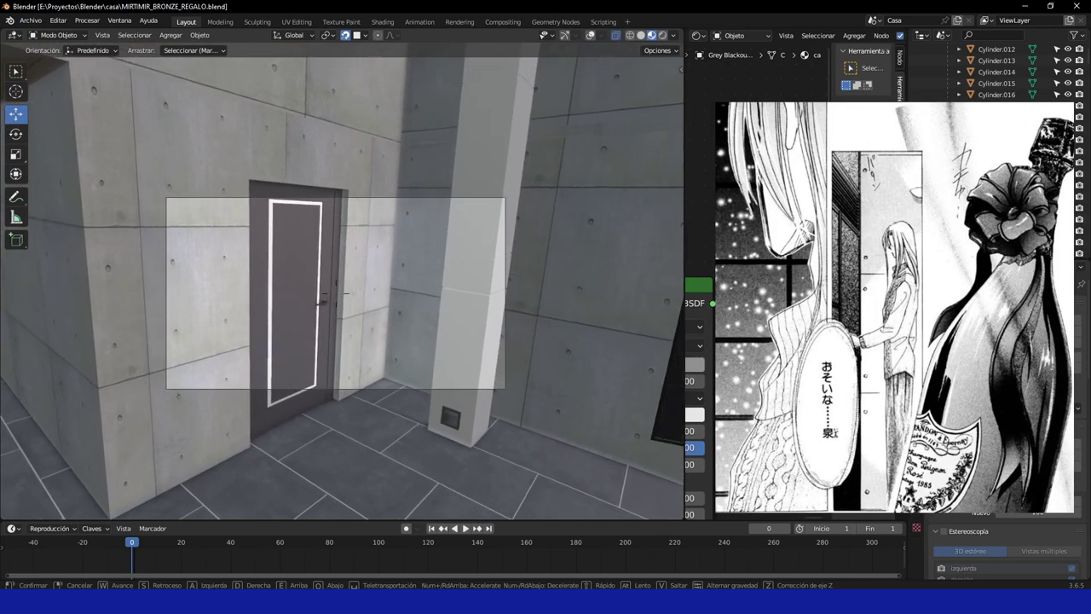
- Look over the kitchen counter and hood, the fridge, then walk toward the outside glass door
{"action": "key", "text": "w"}
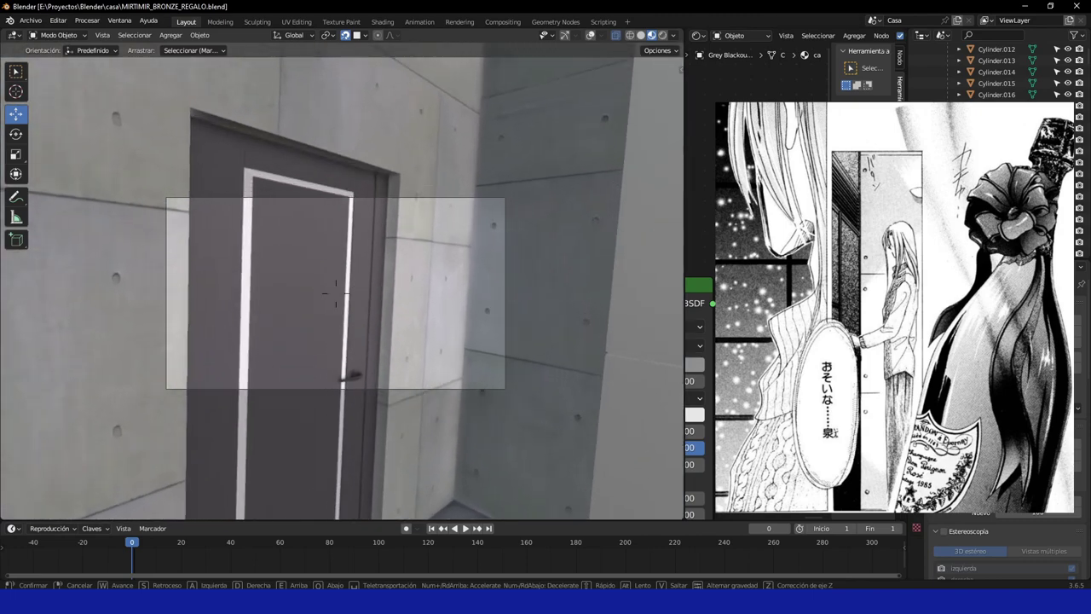
{"action": "key", "text": "s"}
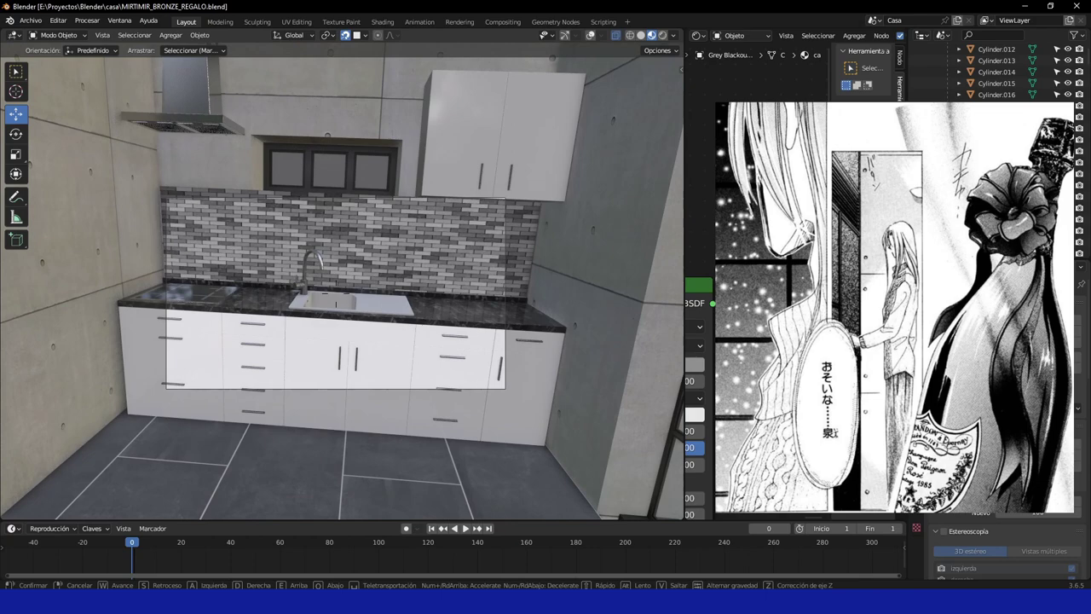
{"action": "key", "text": "w"}
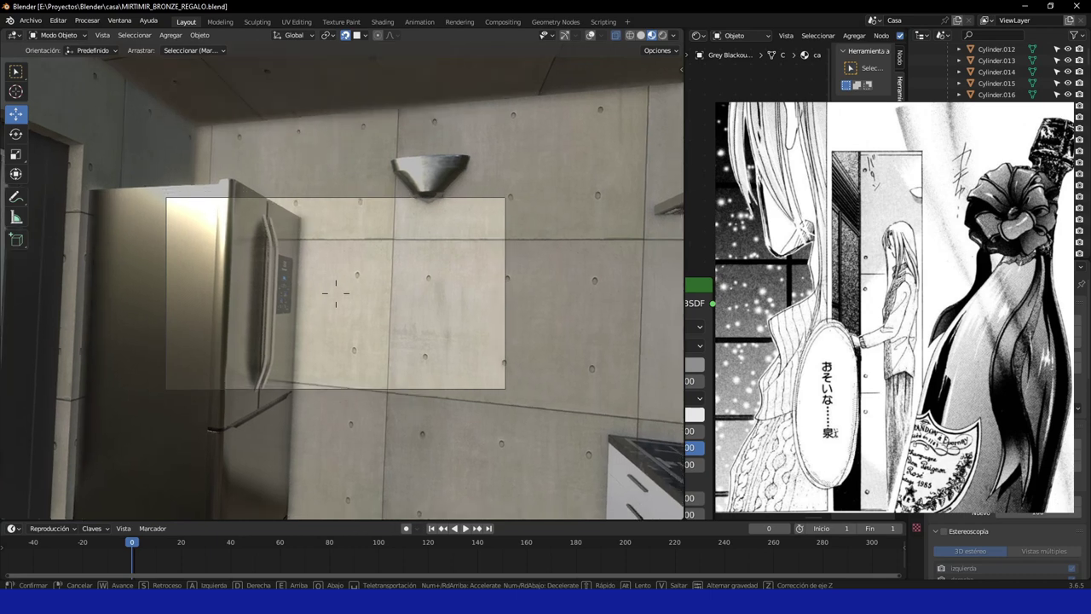
{"action": "key", "text": "w"}
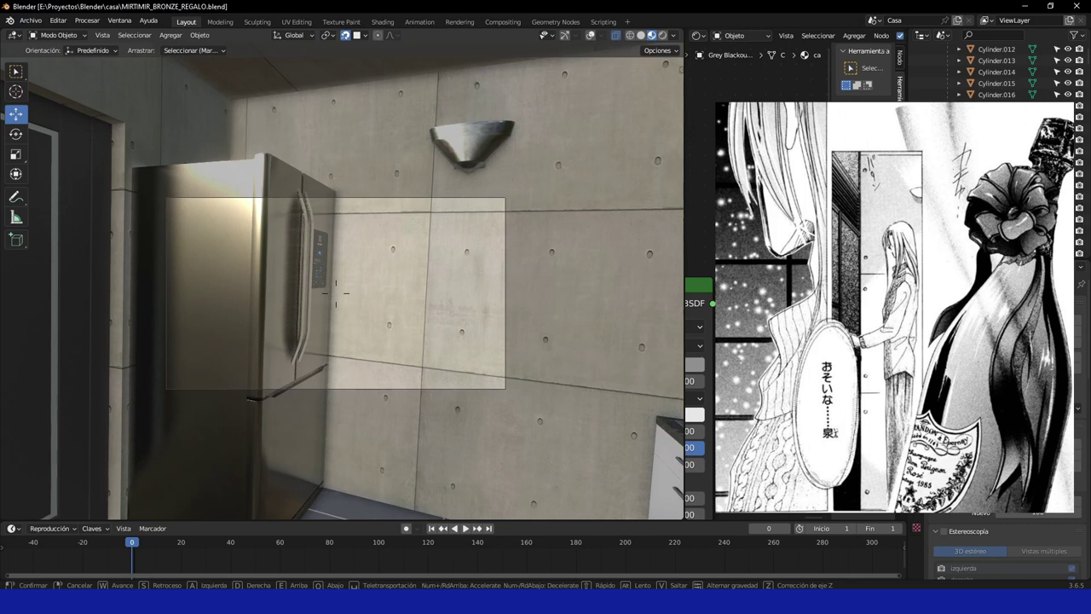
{"action": "key", "text": "w"}
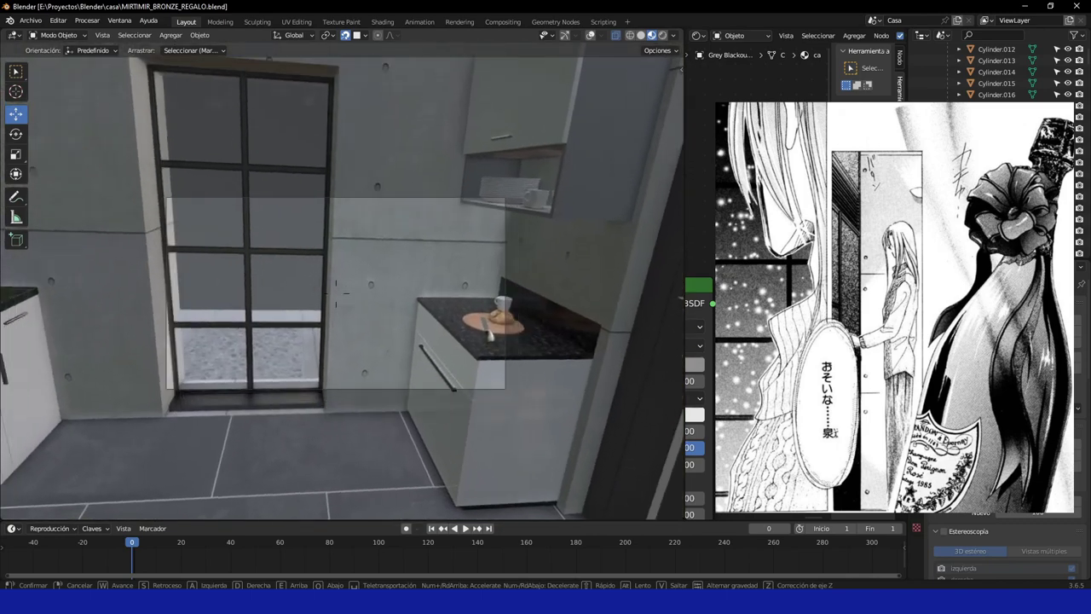
{"action": "key", "text": "w"}
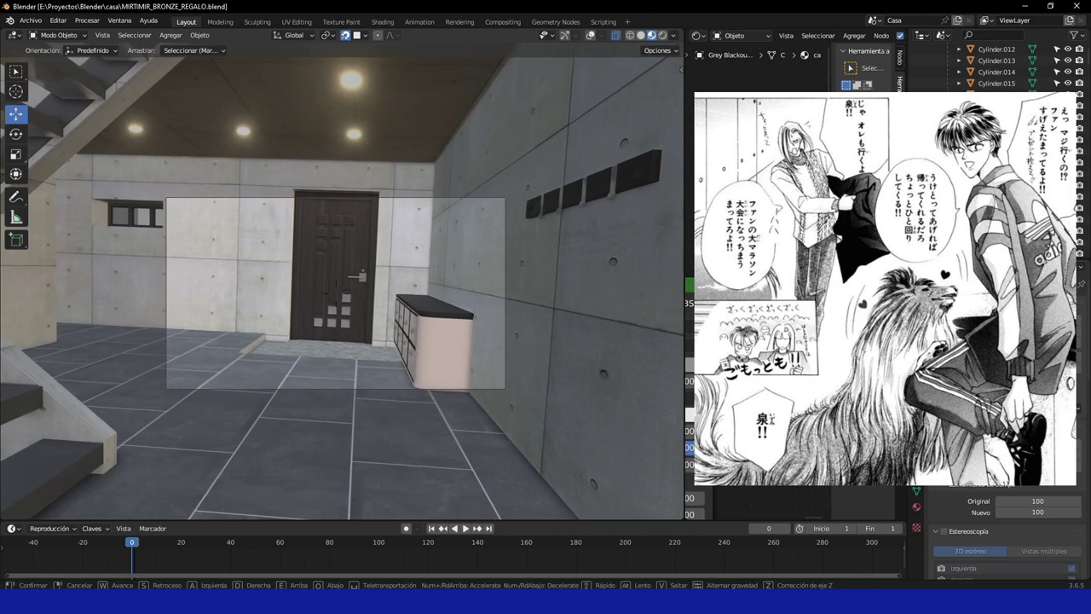
- Pass the entrance cabinet and stairs, then follow the corridor into the bathroom past the sink
{"action": "key", "text": "w"}
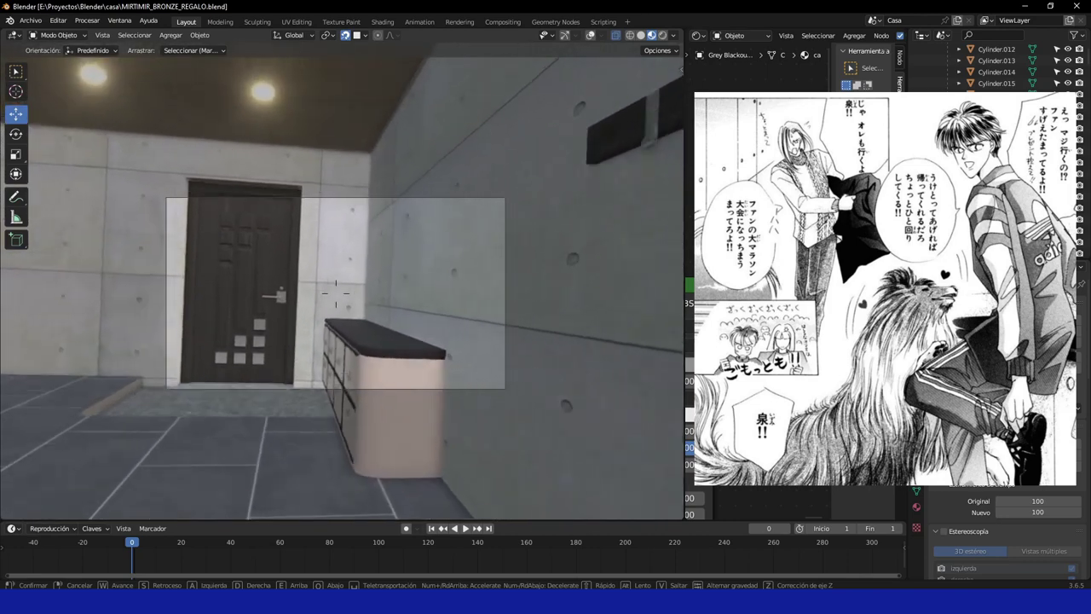
{"action": "key", "text": "w"}
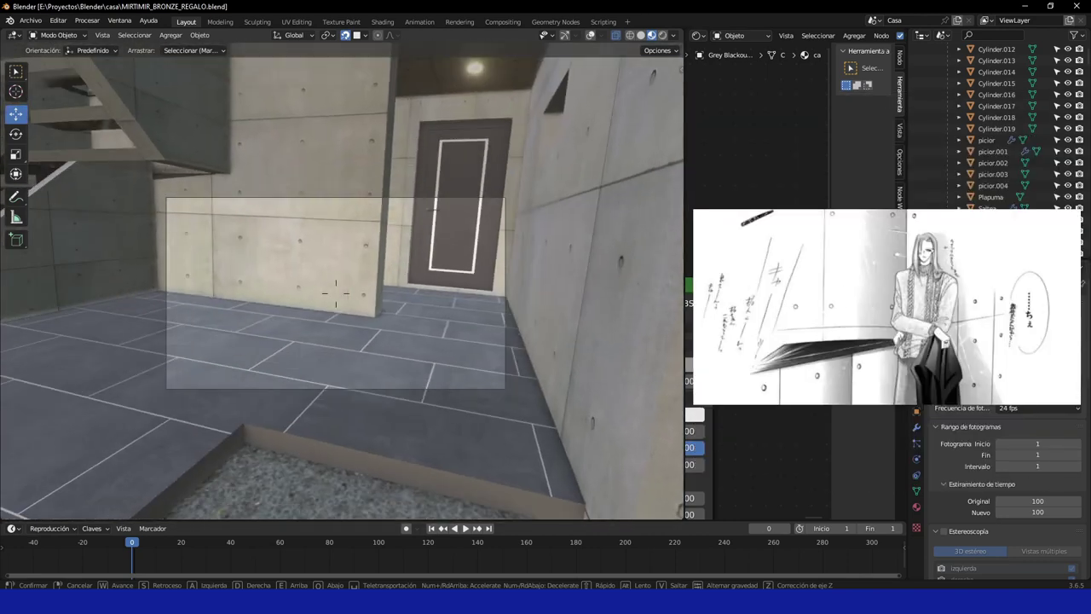
{"action": "key", "text": "w"}
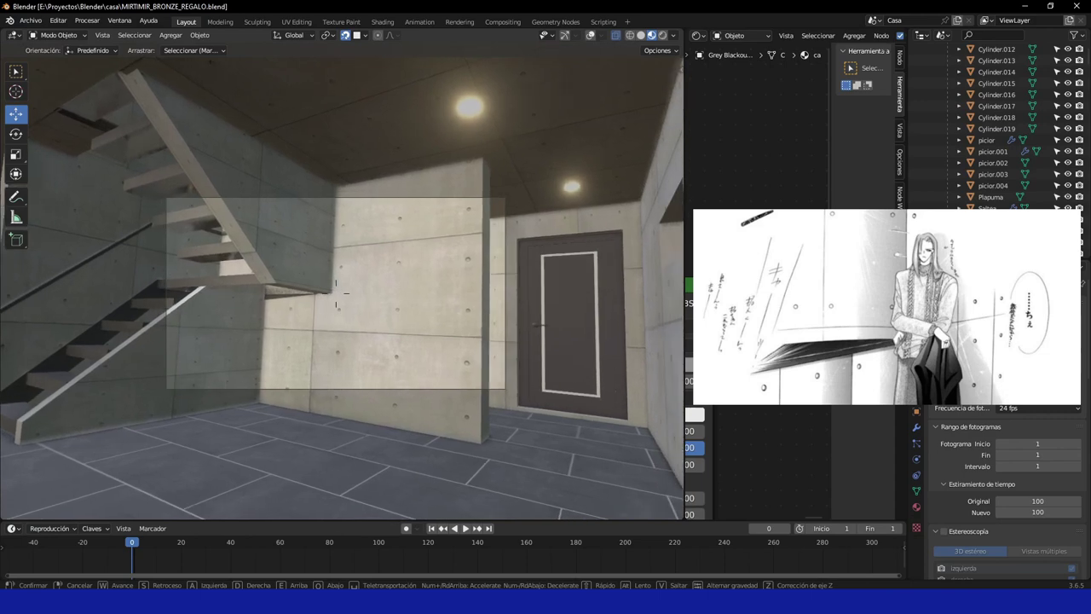
{"action": "key", "text": "s"}
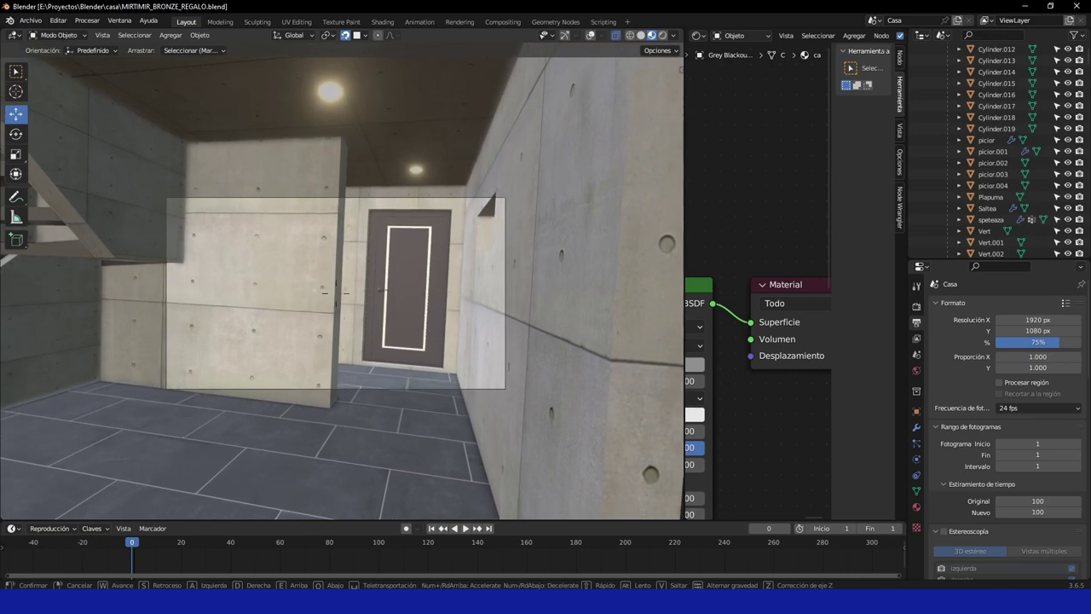
{"action": "key", "text": "w"}
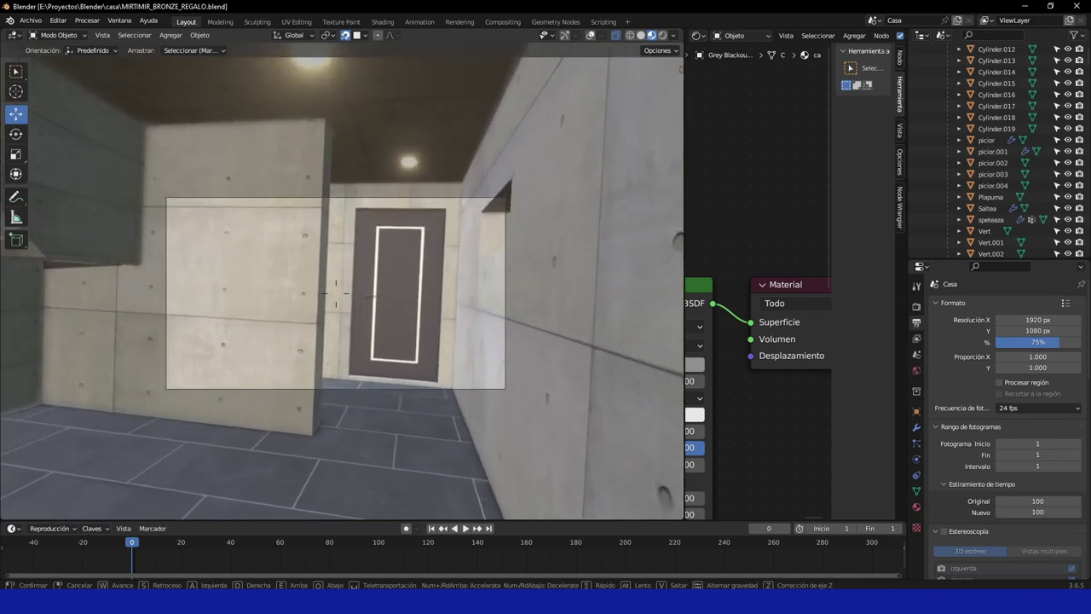
{"action": "key", "text": "w"}
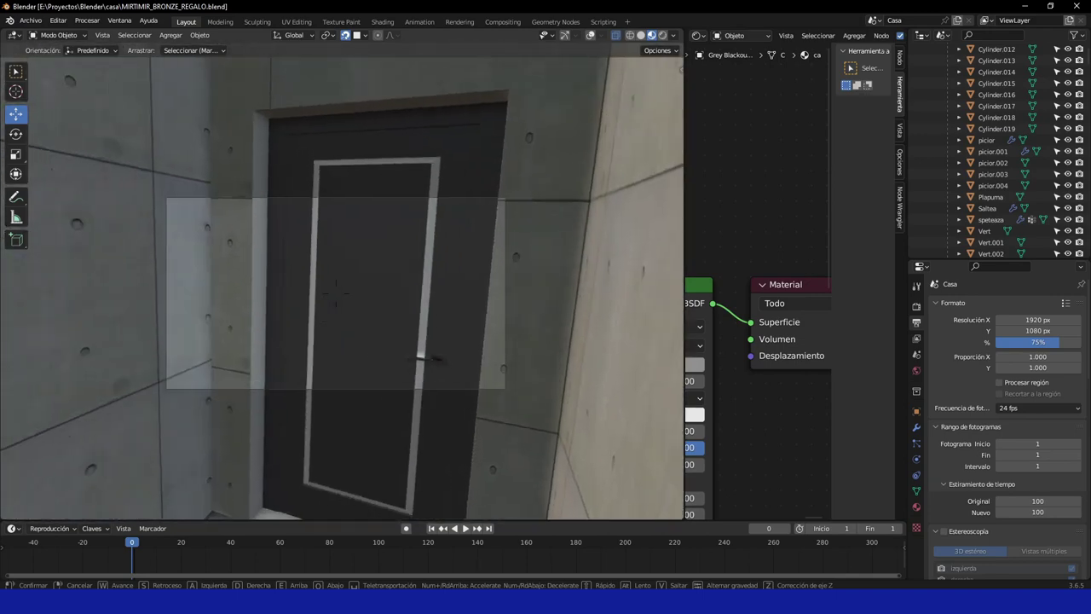
{"action": "key", "text": "w"}
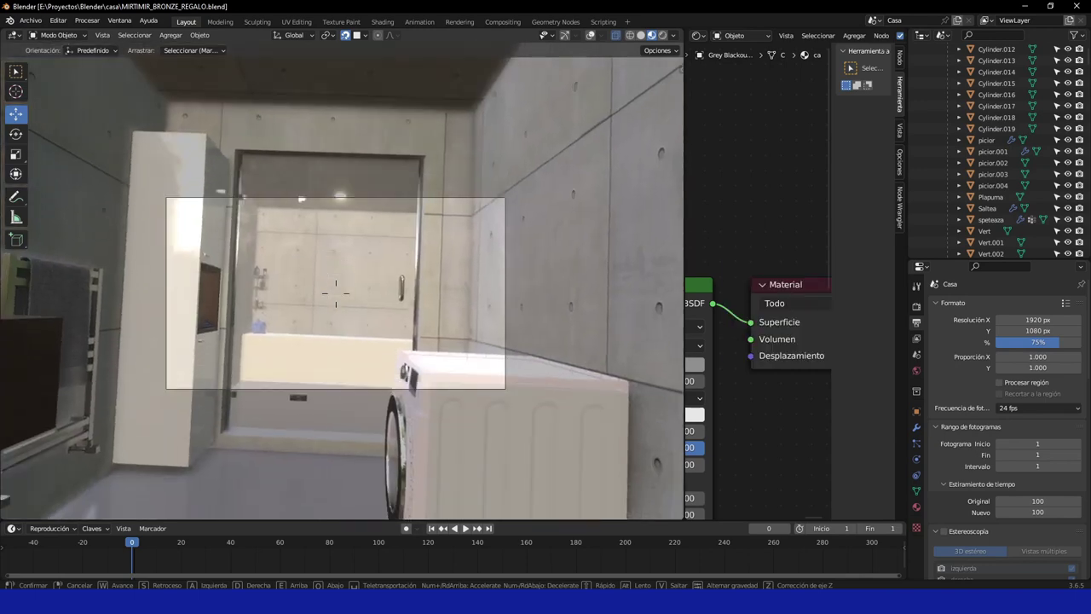
- Walk into the shower and bathtub, backing up for wider views of the tub and wall
{"action": "key", "text": "w"}
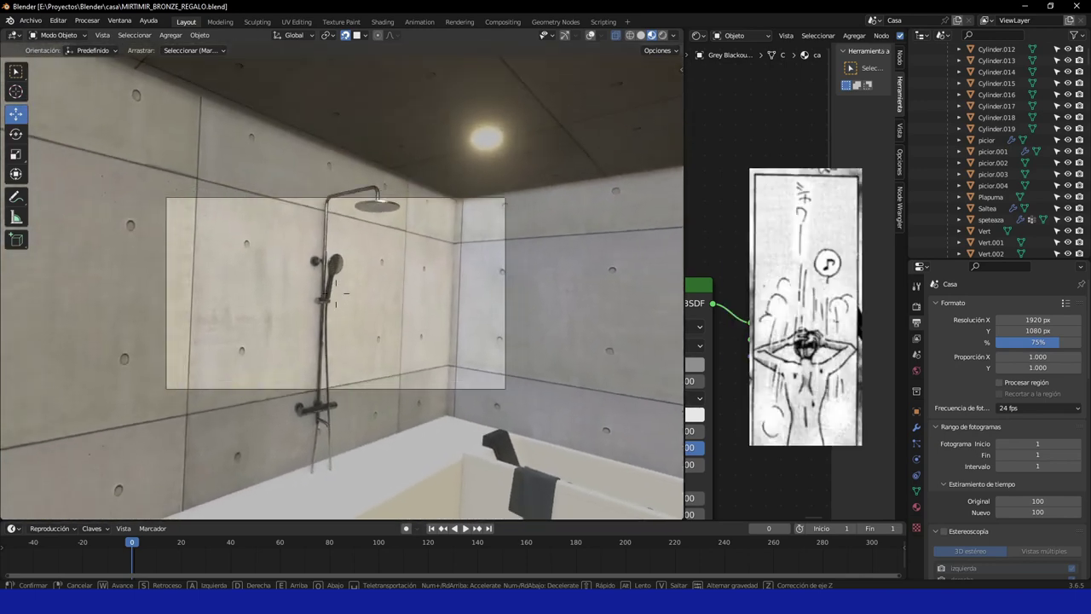
{"action": "key", "text": "s"}
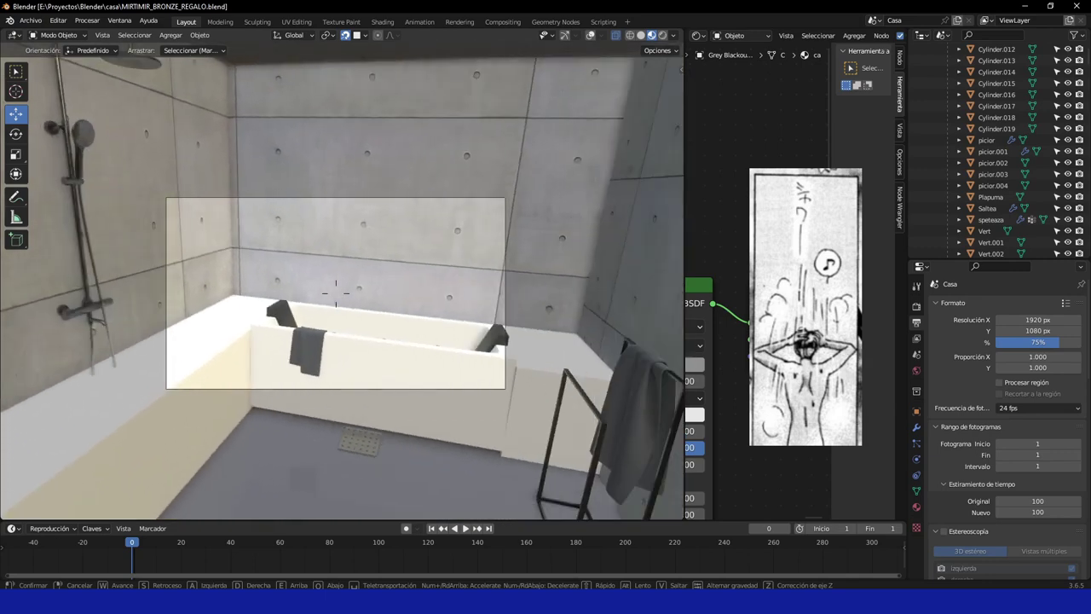
{"action": "key", "text": "s"}
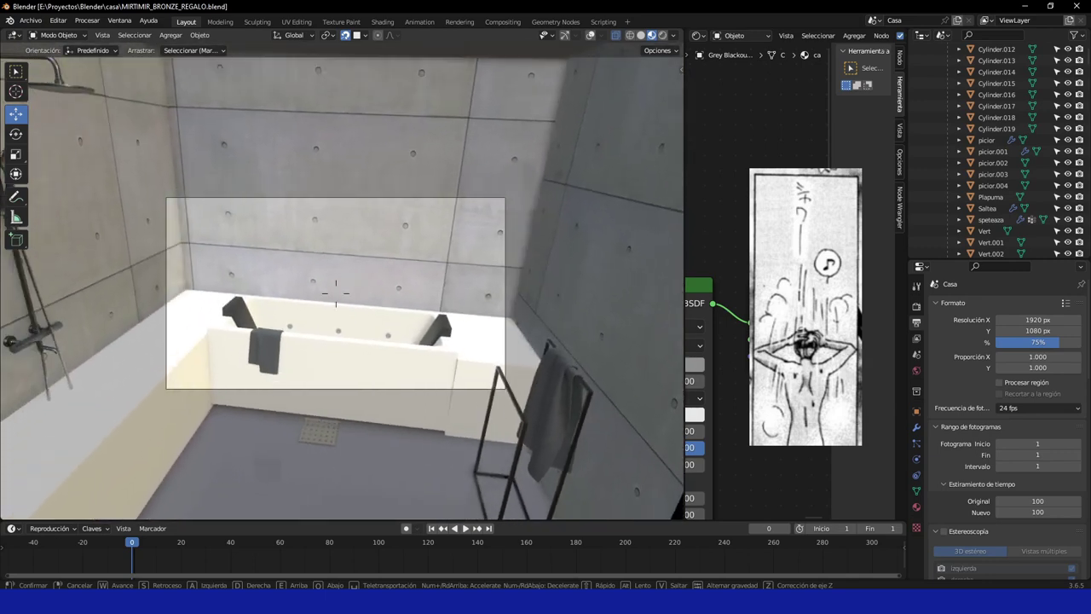
{"action": "key", "text": "w"}
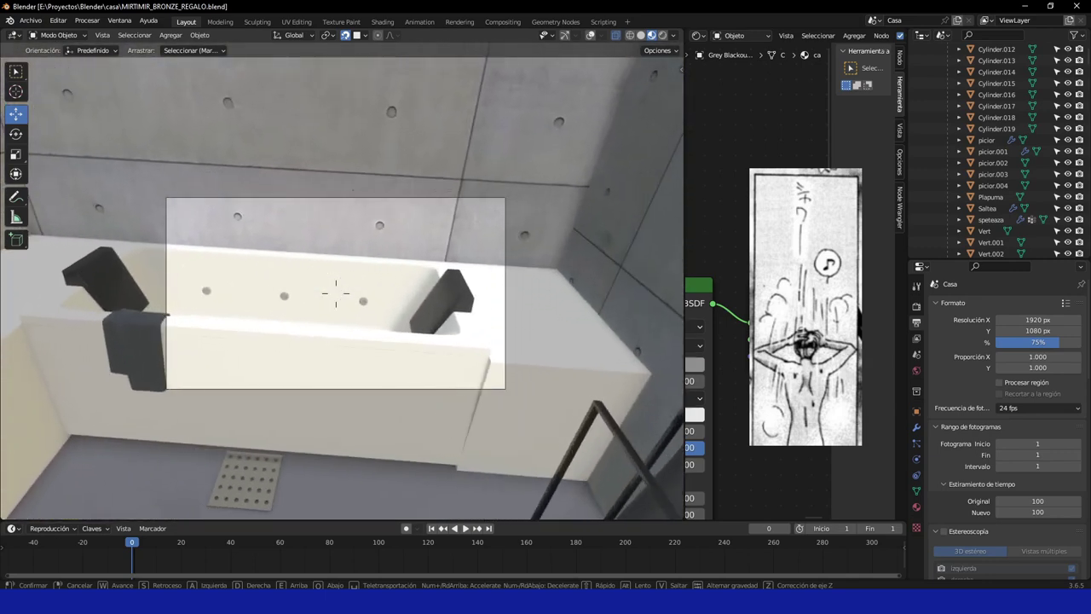
{"action": "key", "text": "w"}
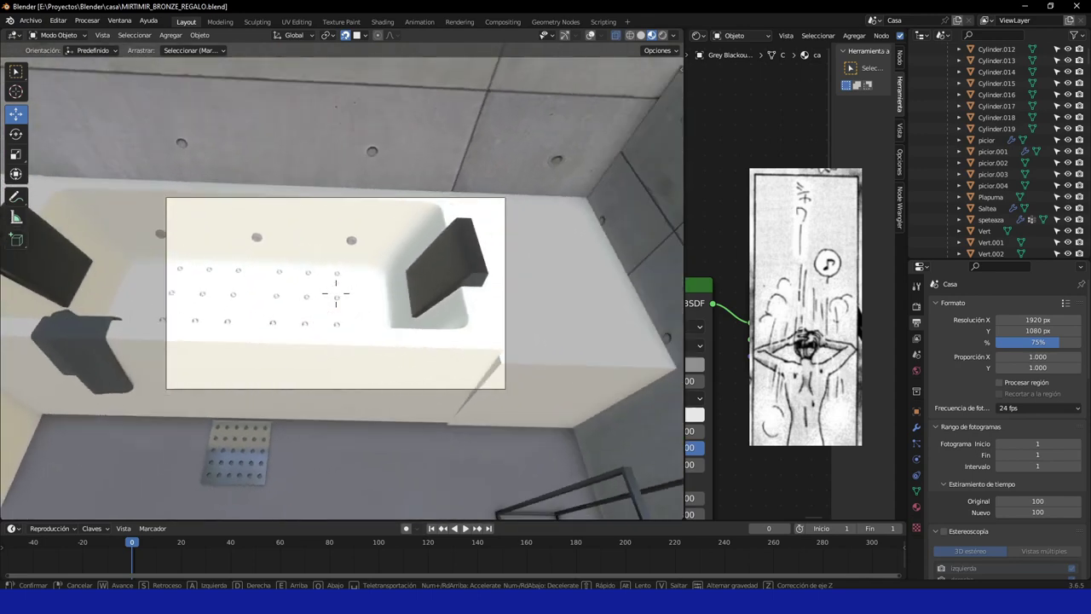
{"action": "key", "text": "s"}
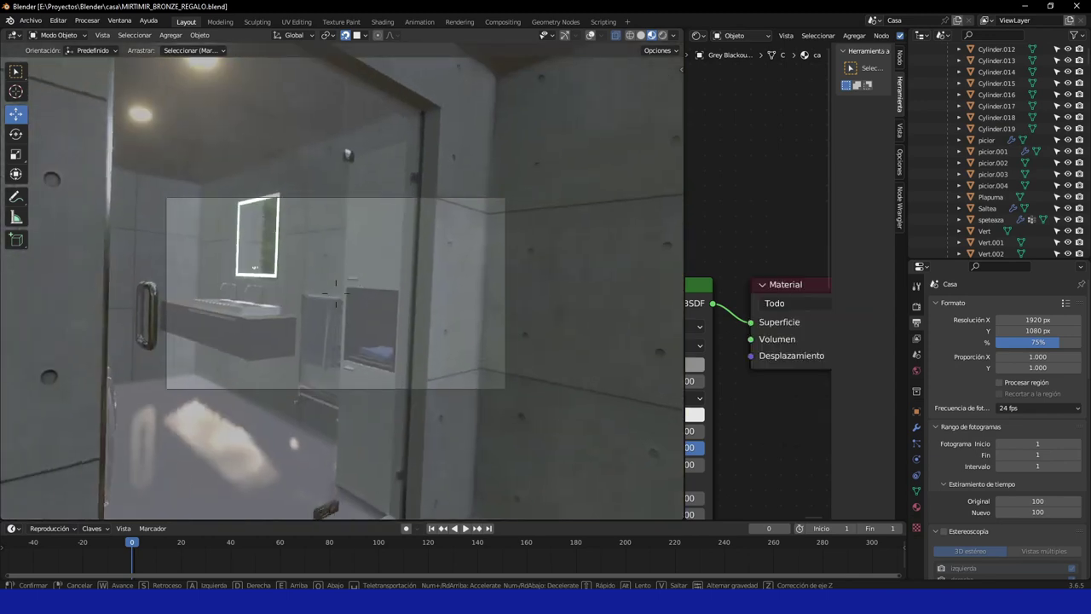
{"action": "key", "text": "w"}
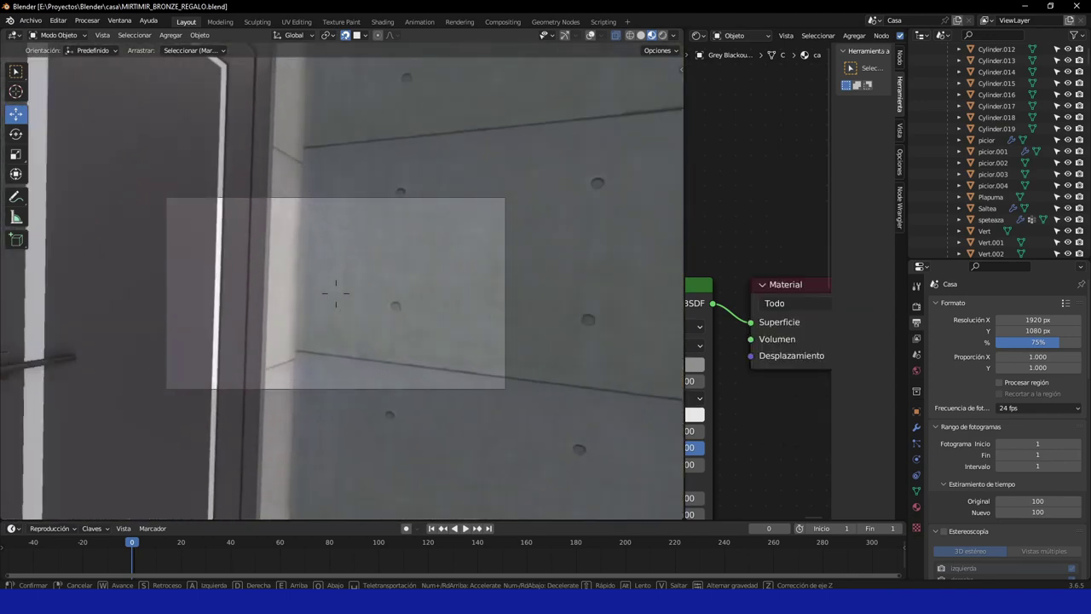
{"action": "key", "text": "s"}
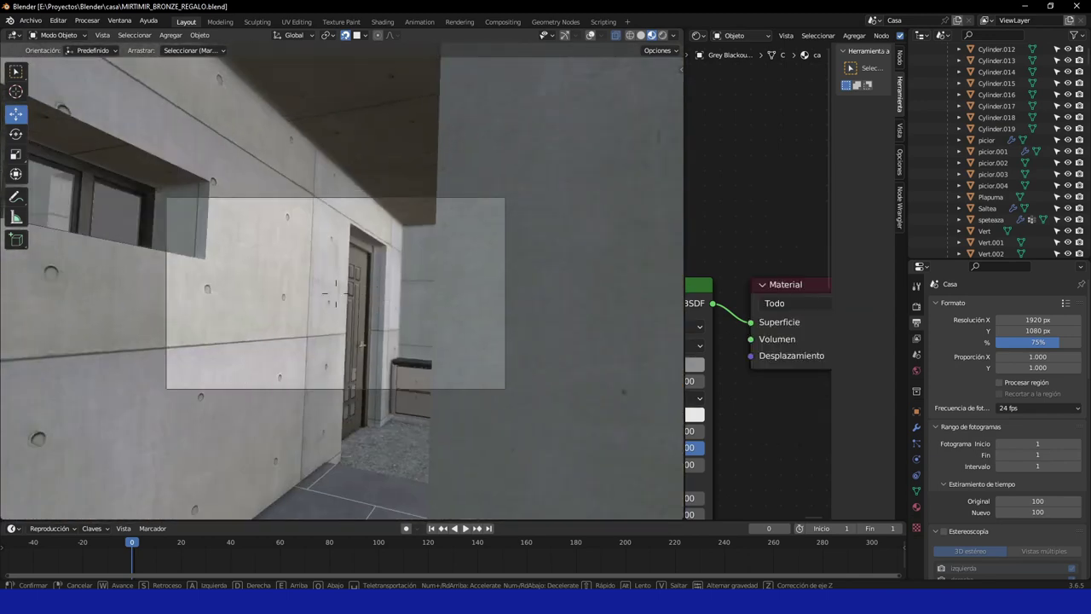
- Walk back through the doorway into the hall, past the shelves and railing, to the bathroom wall corner
{"action": "key", "text": "w"}
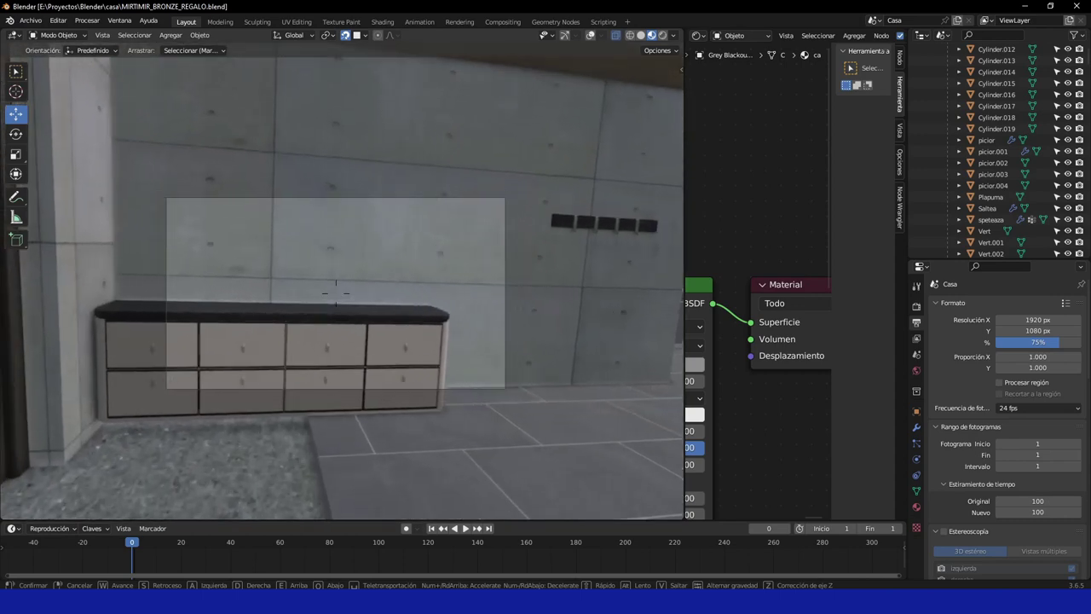
{"action": "key", "text": "w"}
{"action": "key", "text": "w"}
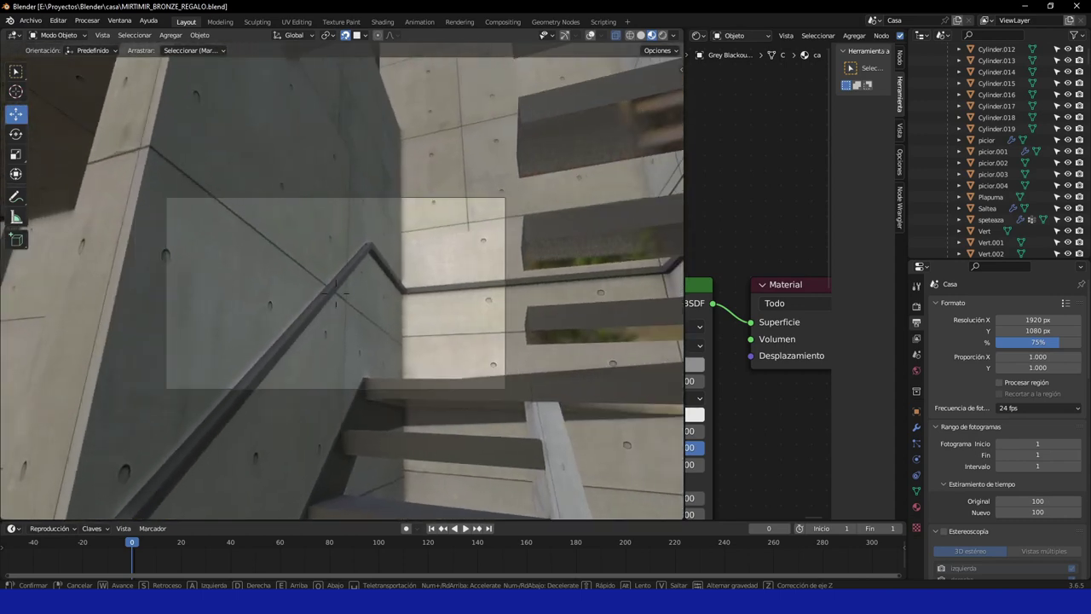
{"action": "key", "text": "w"}
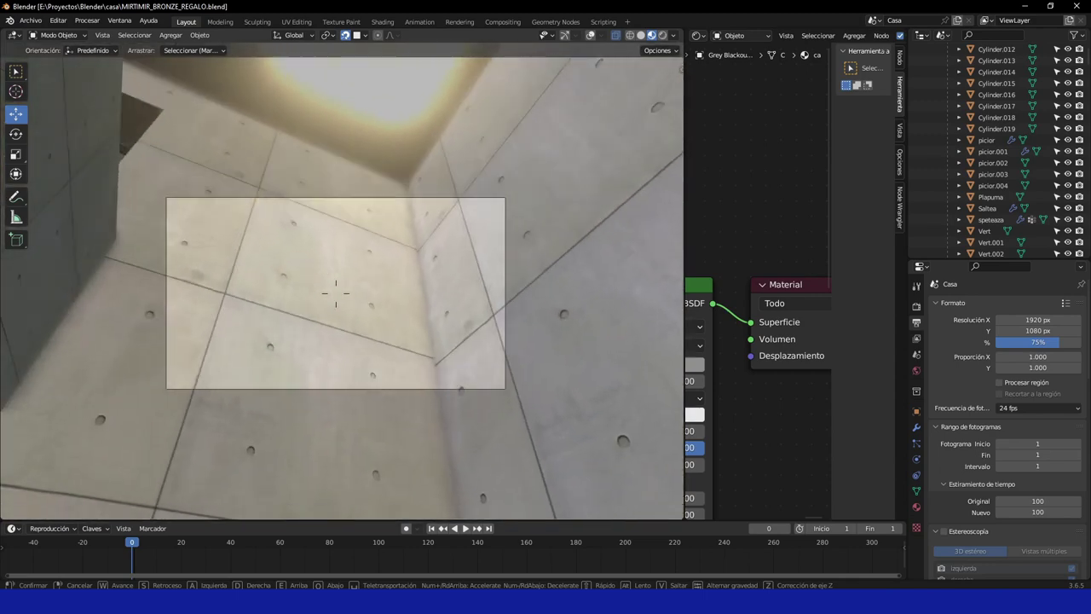
{"action": "key", "text": "w"}
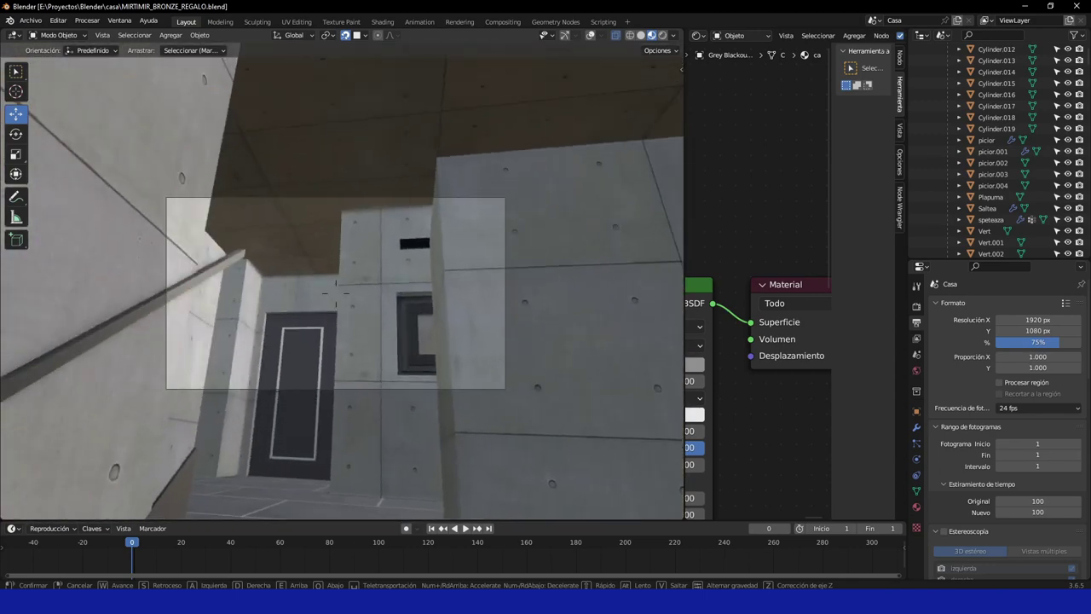
{"action": "key", "text": "w"}
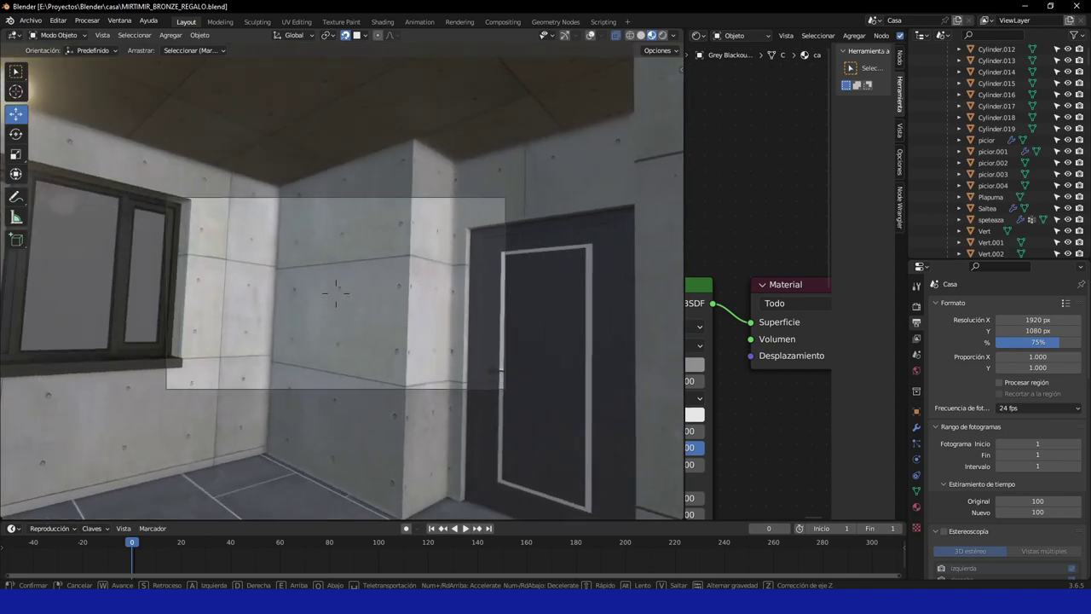
{"action": "key", "text": "w"}
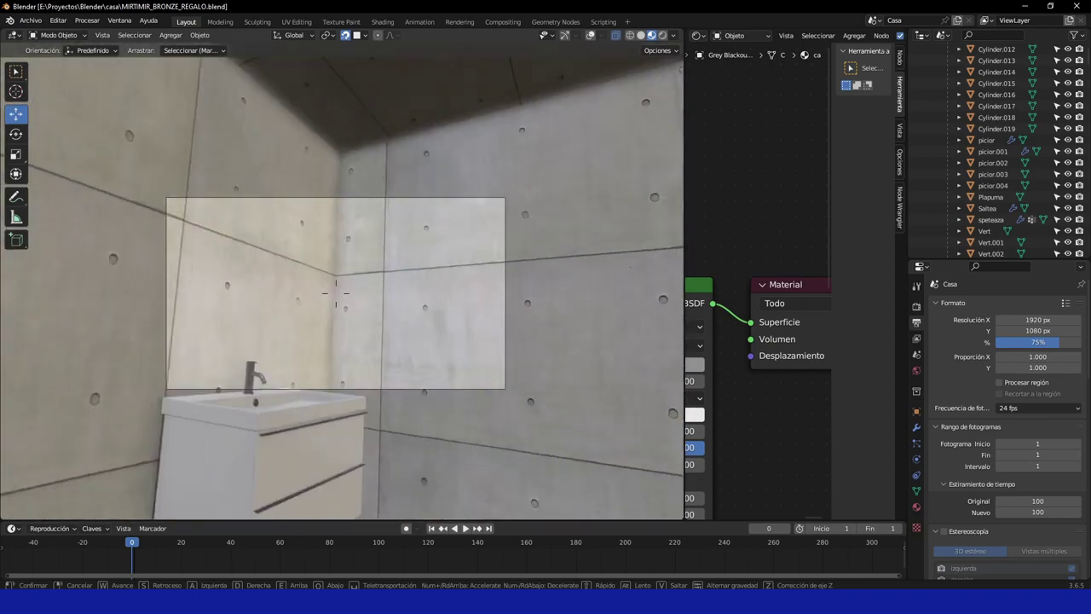
{"action": "key", "text": "space"}
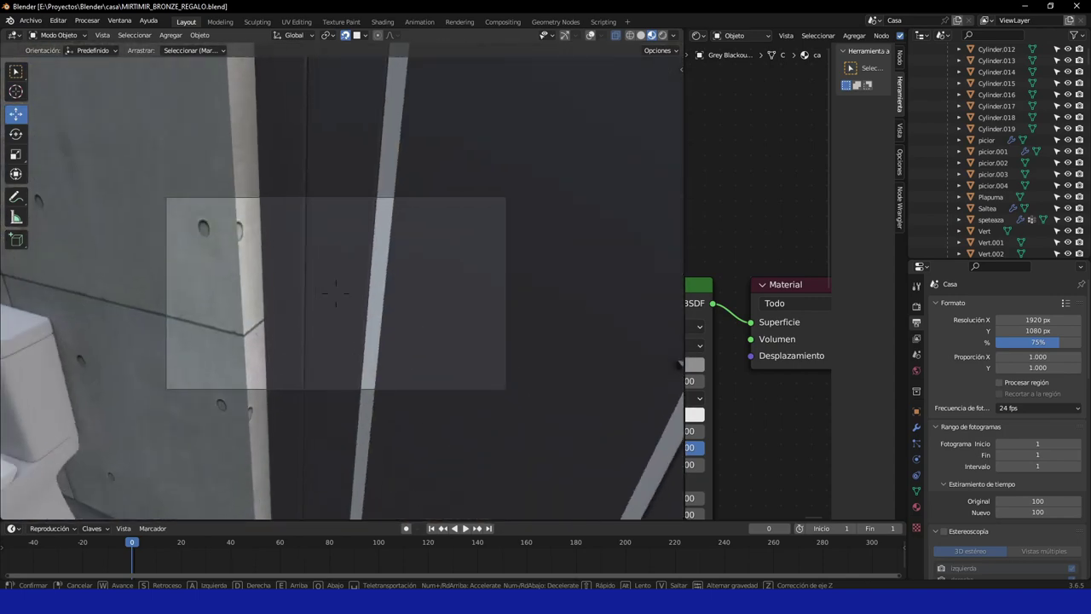
- Walk from the framed door through the bedroom right up to the window
{"action": "key", "text": "s"}
{"action": "key", "text": "w"}
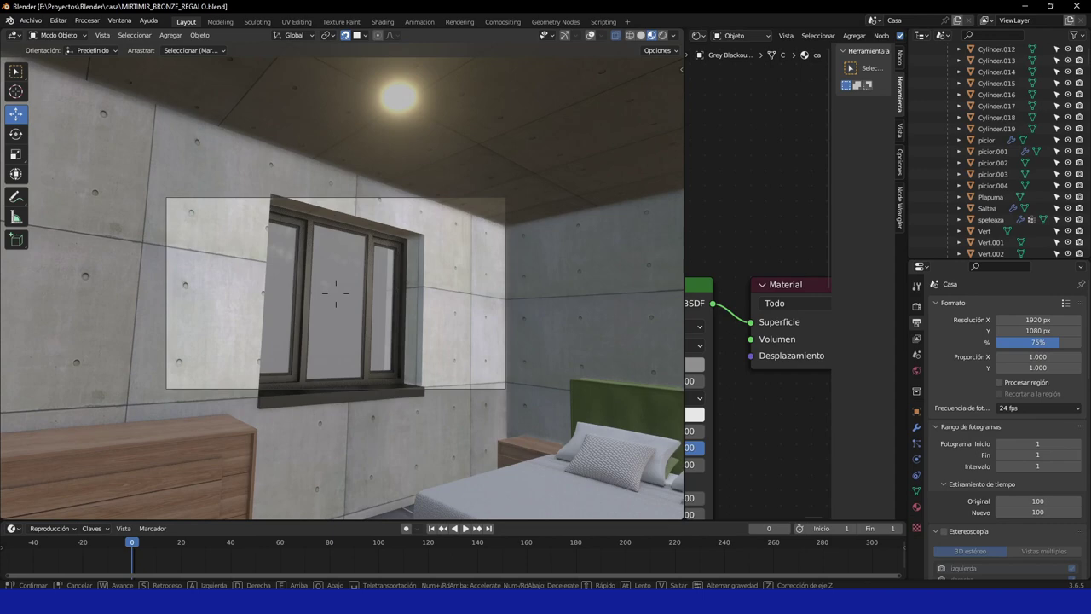
{"action": "key", "text": "w"}
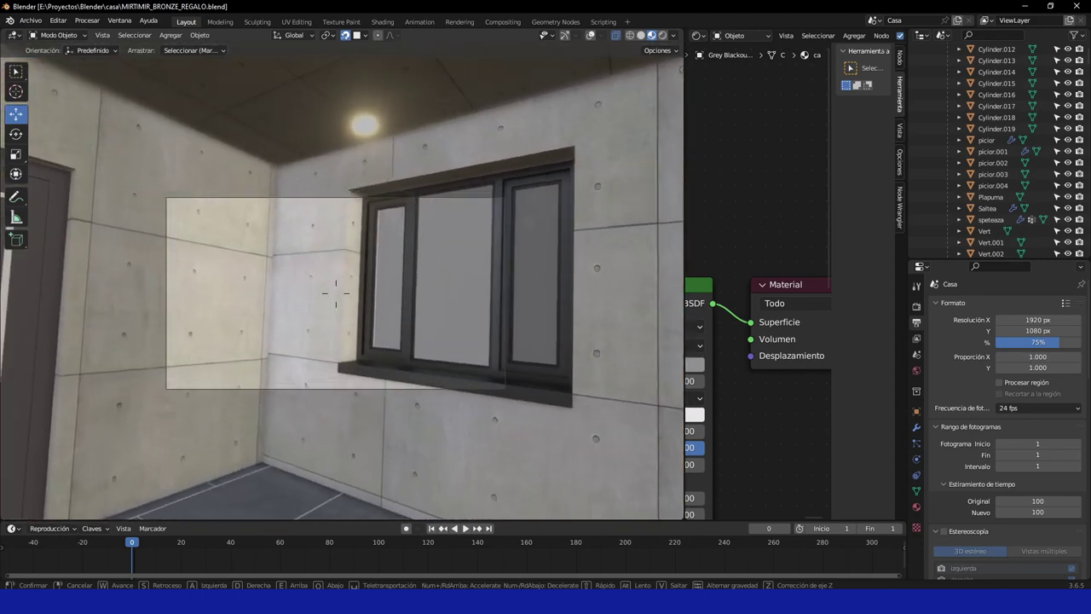
{"action": "key", "text": "w"}
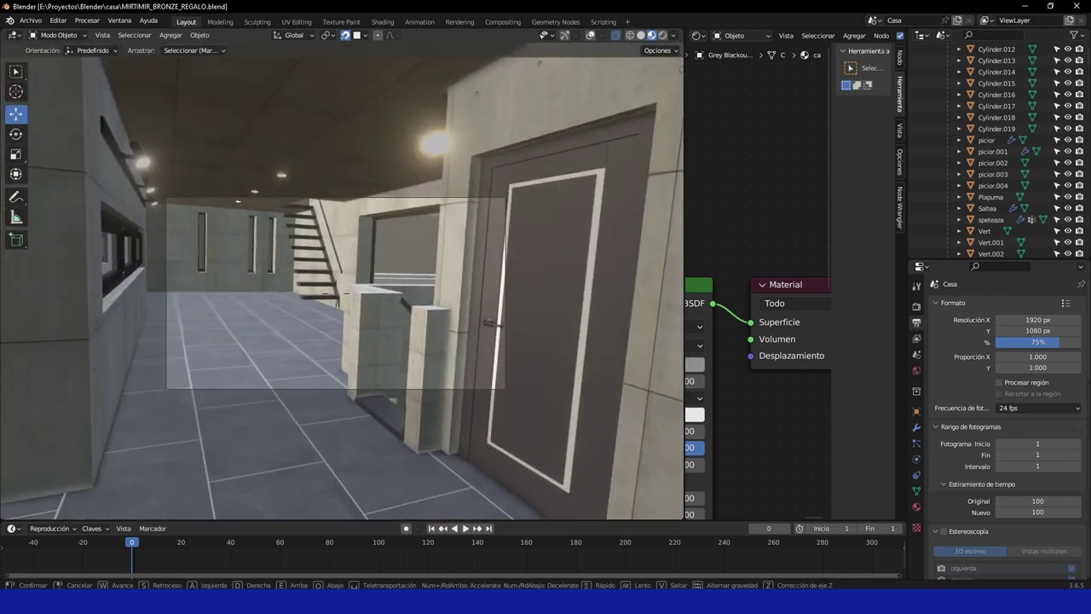
- Walk past the slim and horizontal windows around the living area, ending facing the floating stairs
{"action": "key", "text": "w"}
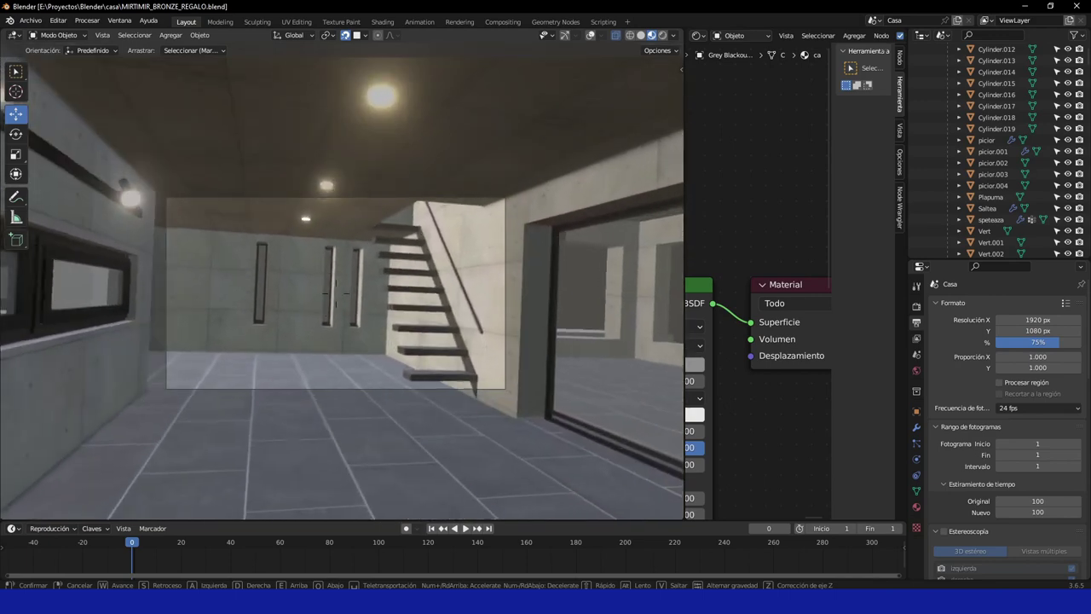
{"action": "key", "text": "w"}
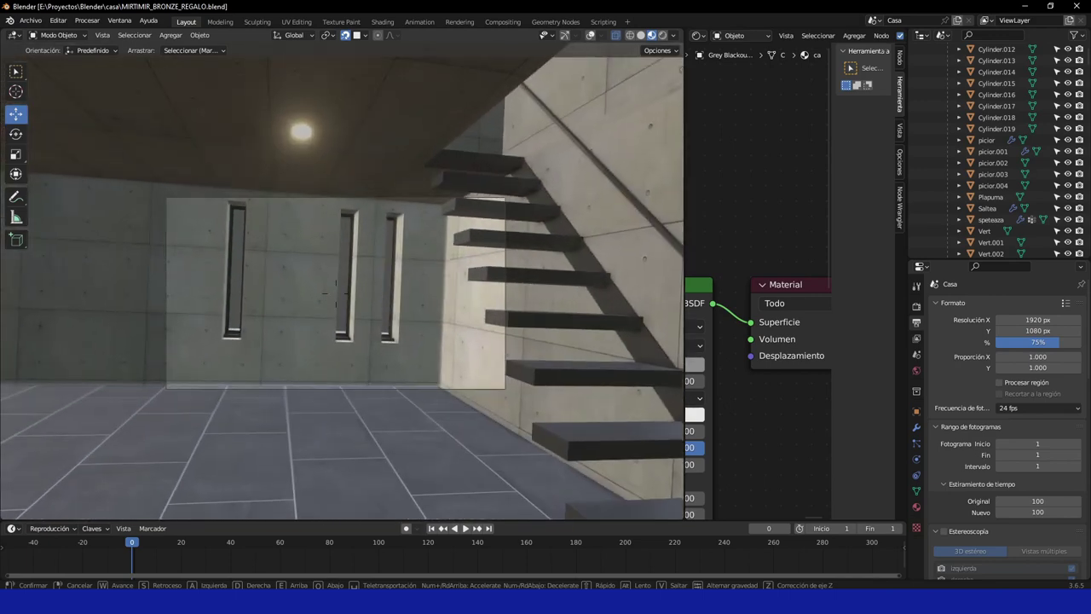
{"action": "key", "text": "w"}
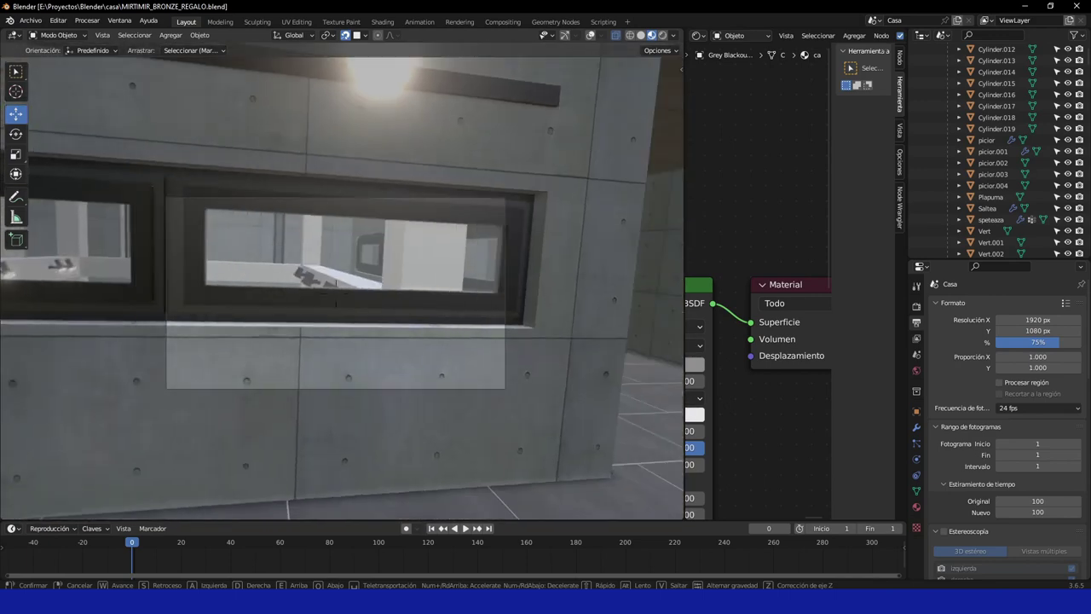
{"action": "key", "text": "w"}
{"action": "key", "text": "w"}
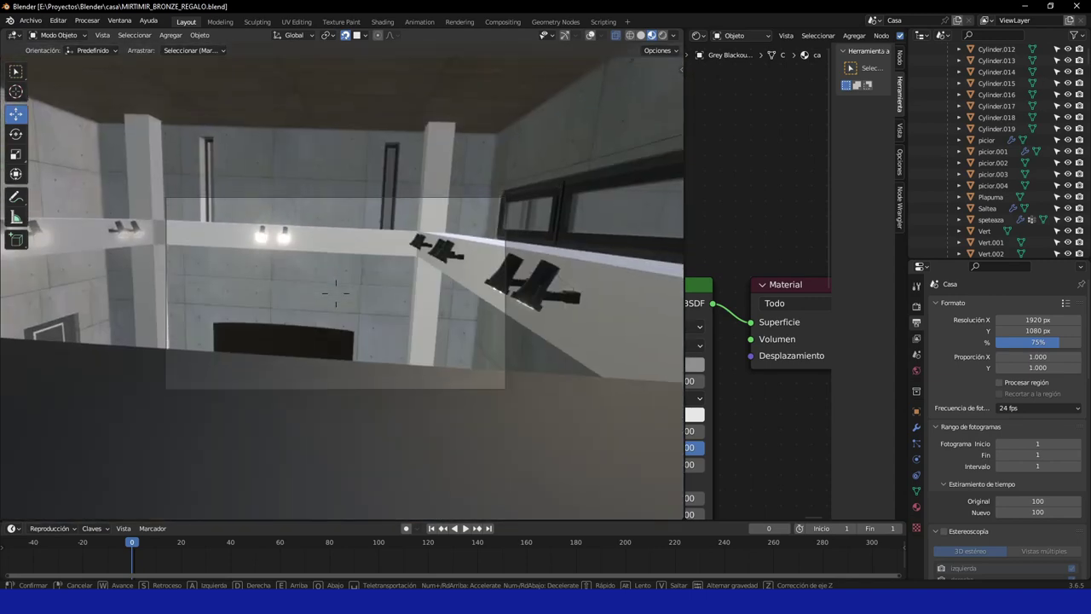
{"action": "key", "text": "w"}
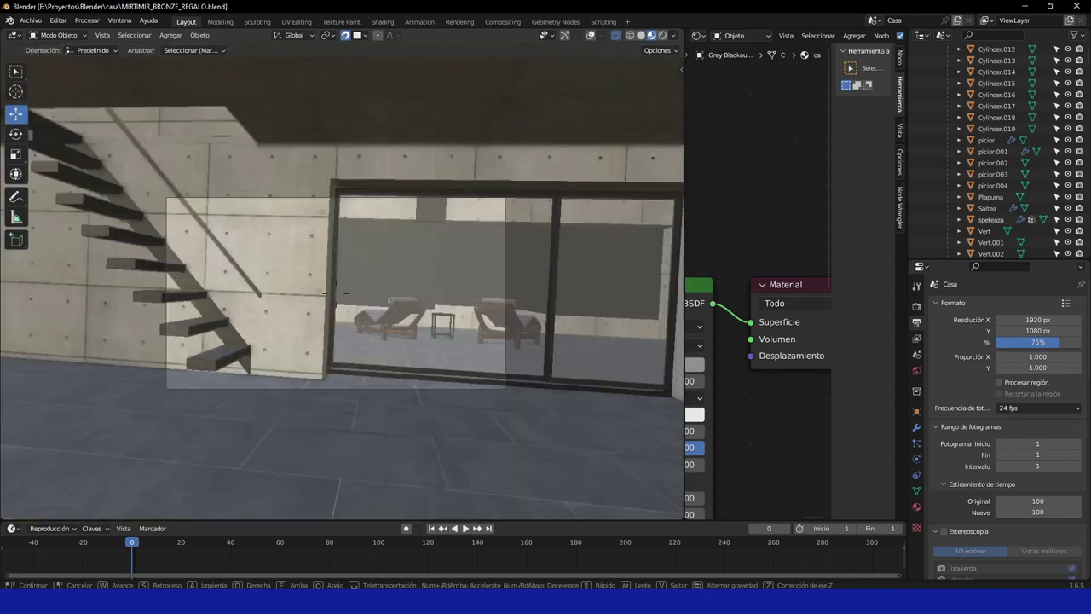
{"action": "key", "text": "w"}
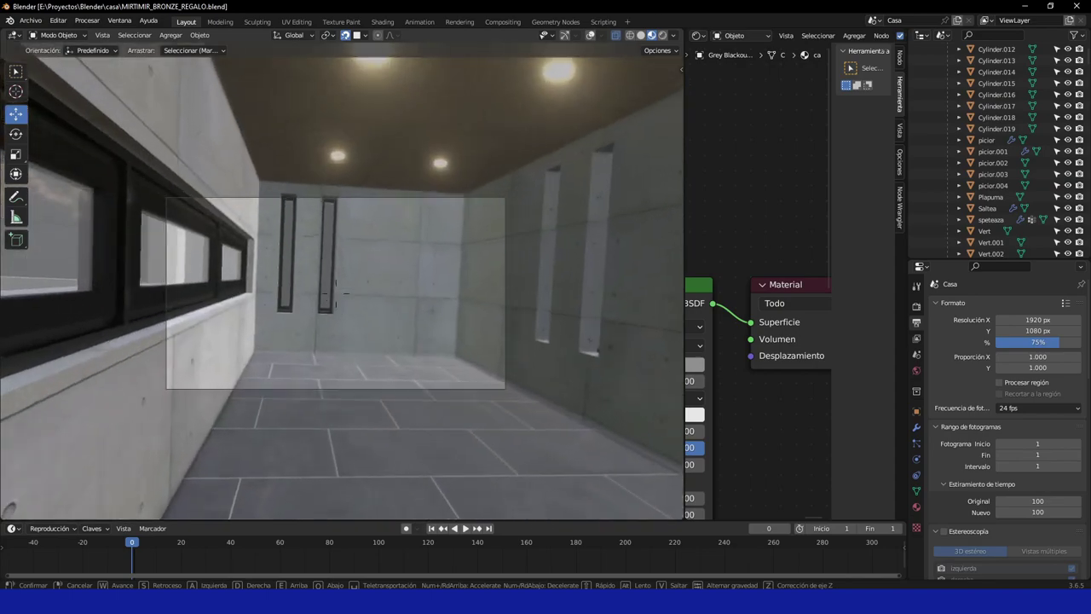
{"action": "key", "text": "w"}
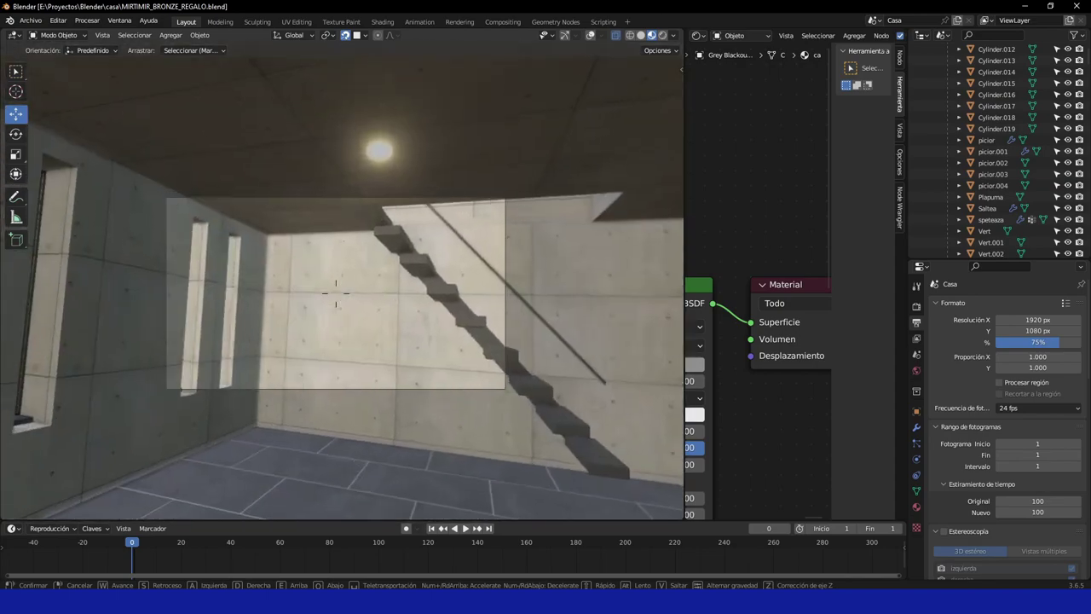
{"action": "key", "text": "w"}
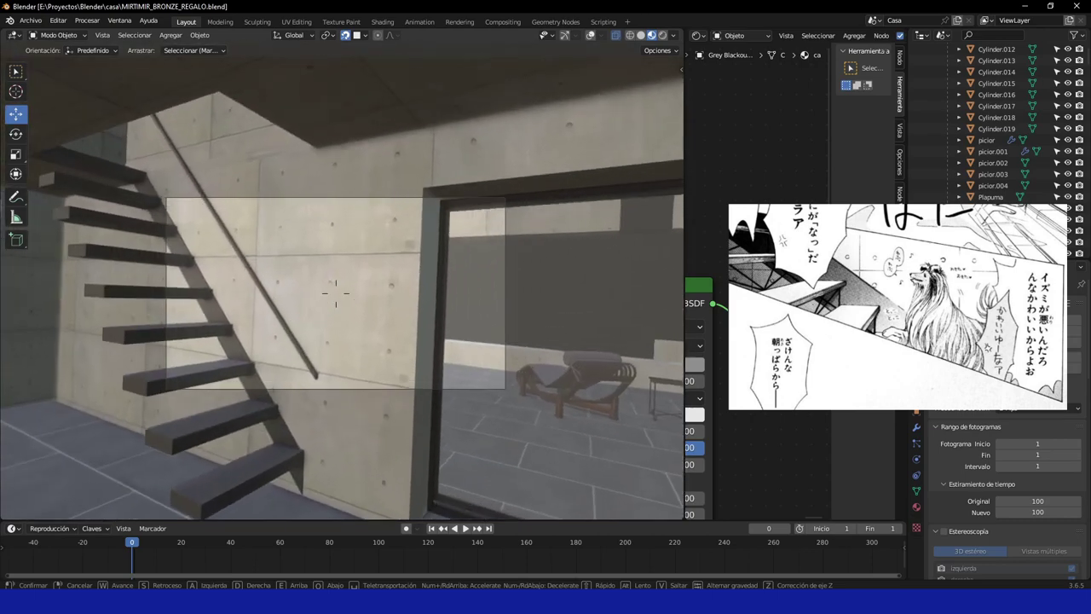
- Walk through the glass doorway onto the terrace toward the railings, then back past the lounge chair
{"action": "key", "text": "w"}
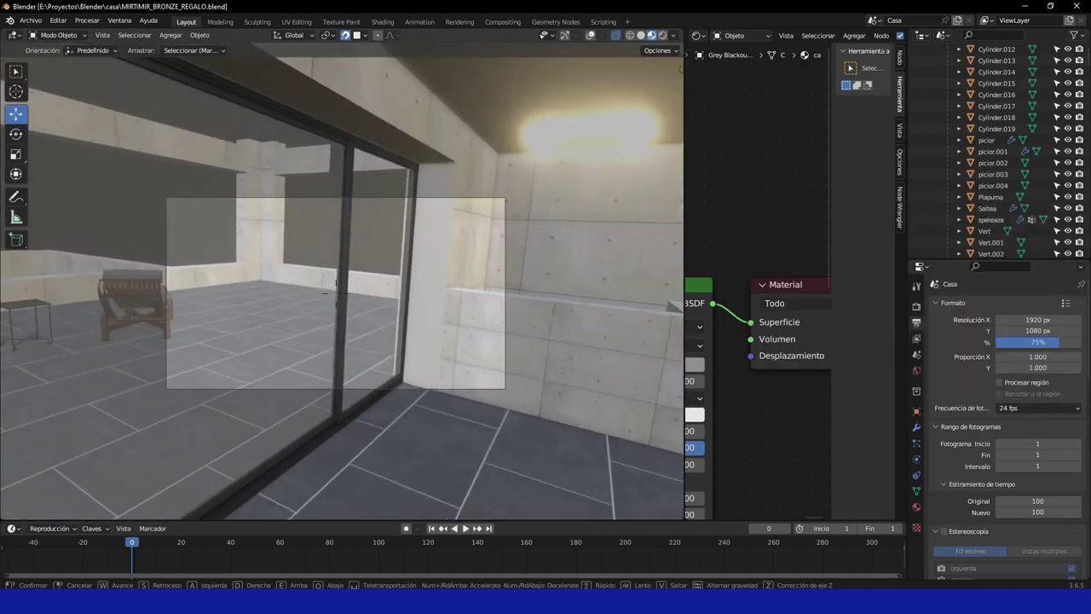
{"action": "key", "text": "w"}
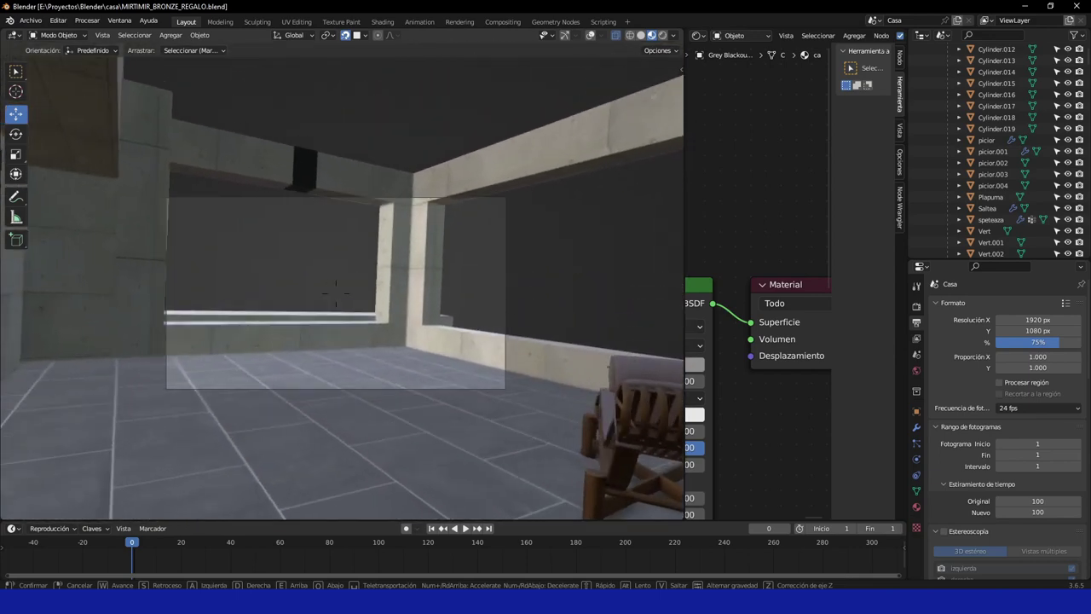
{"action": "key", "text": "w"}
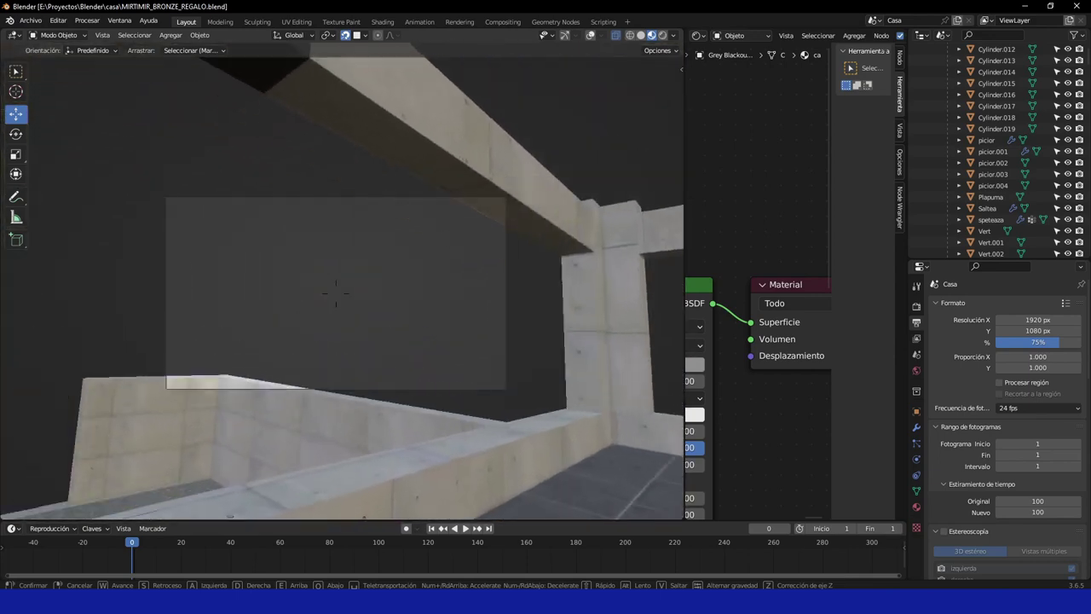
{"action": "key", "text": "w"}
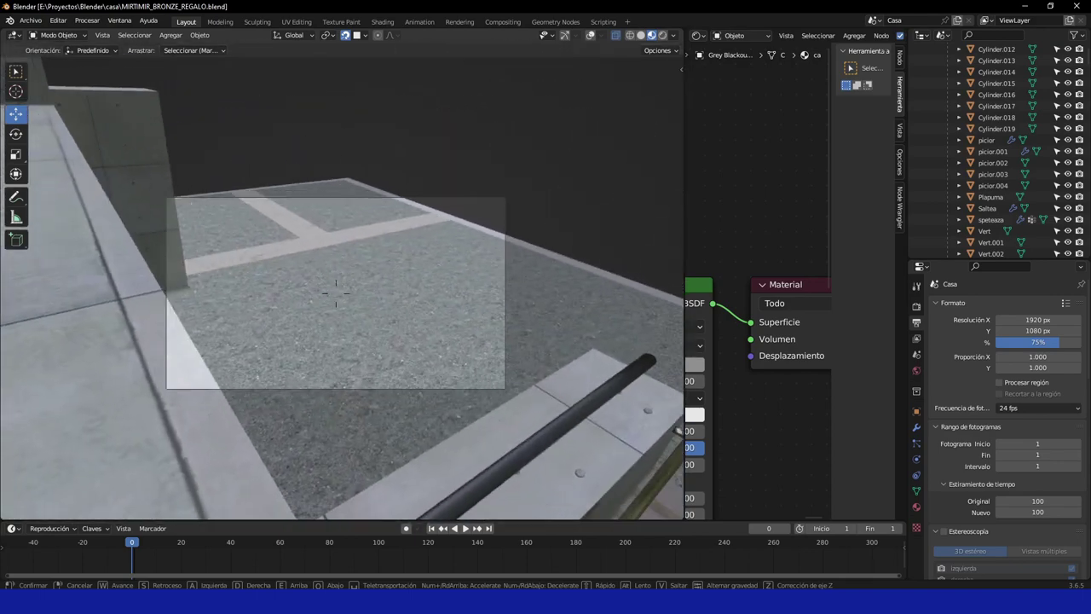
{"action": "key", "text": "w"}
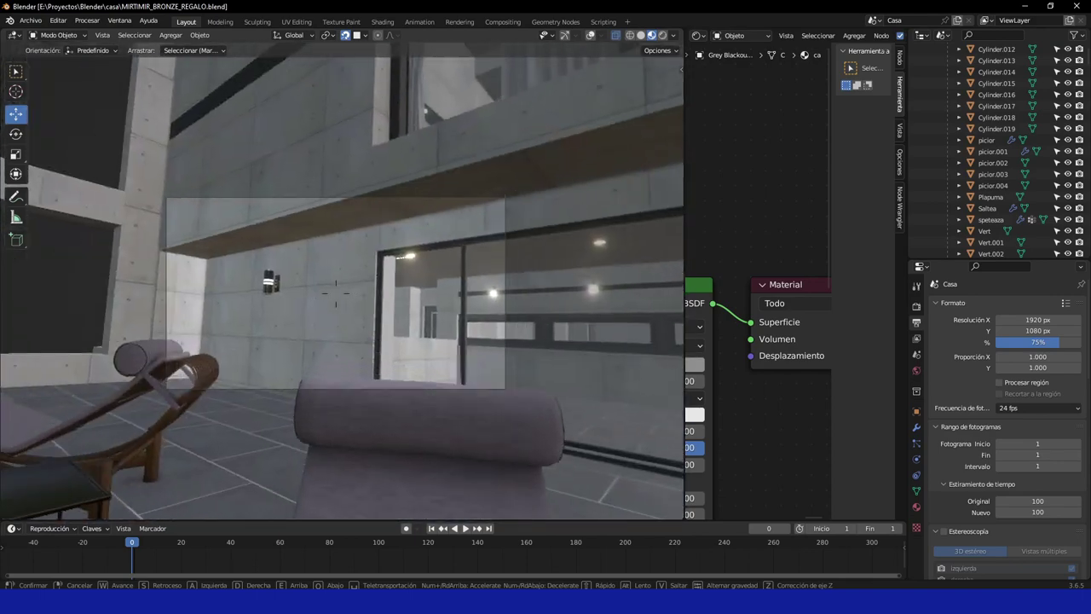
{"action": "key", "text": "w"}
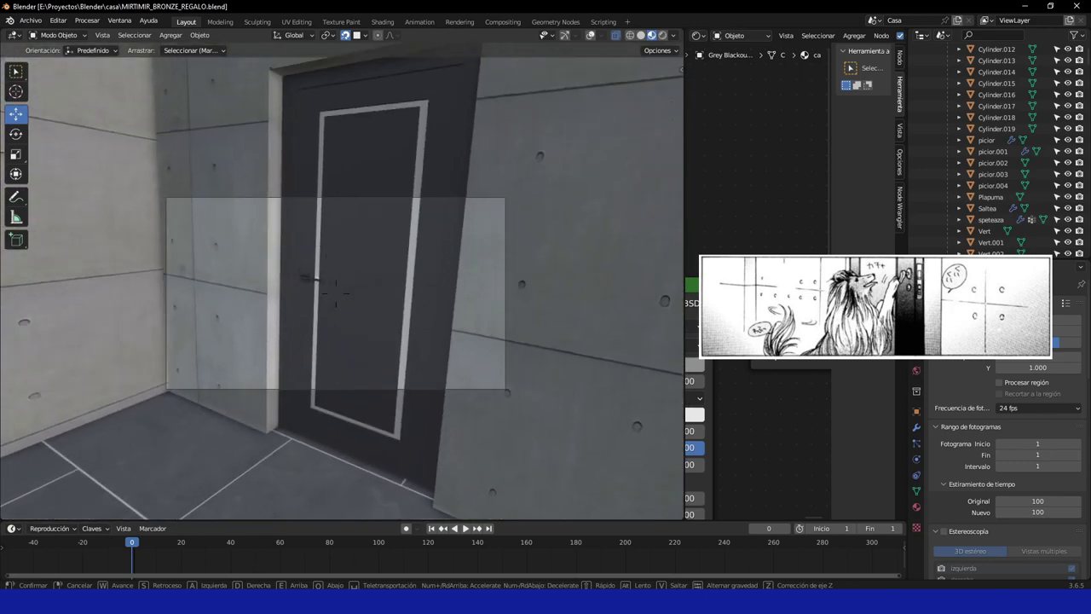
- Walk into the fireplace room up to the blue MIRTIMIR sign, then back off toward the doorway
{"action": "key", "text": "w"}
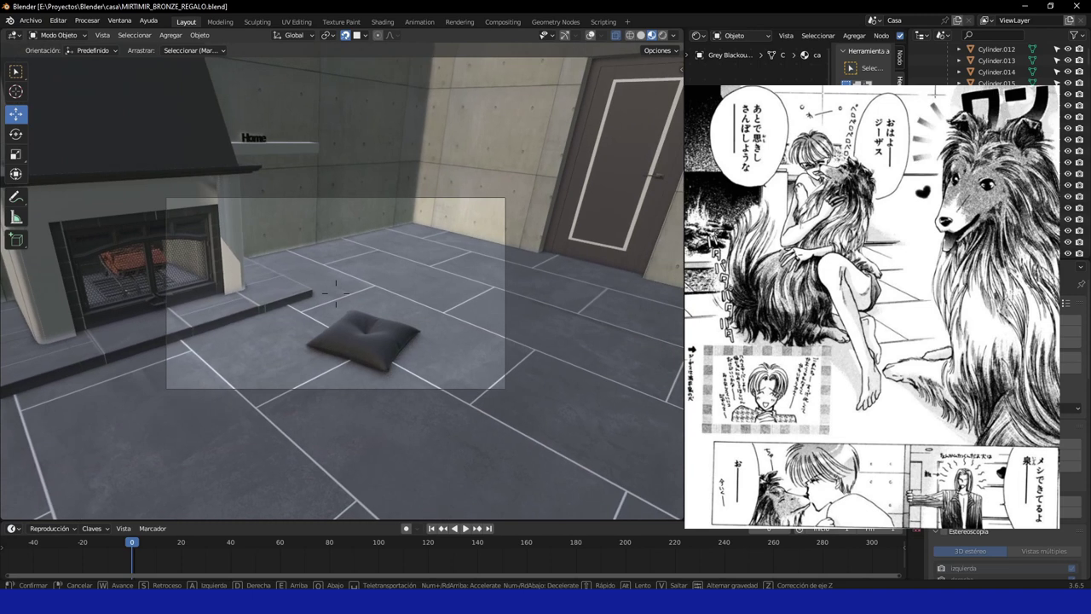
{"action": "key", "text": "w"}
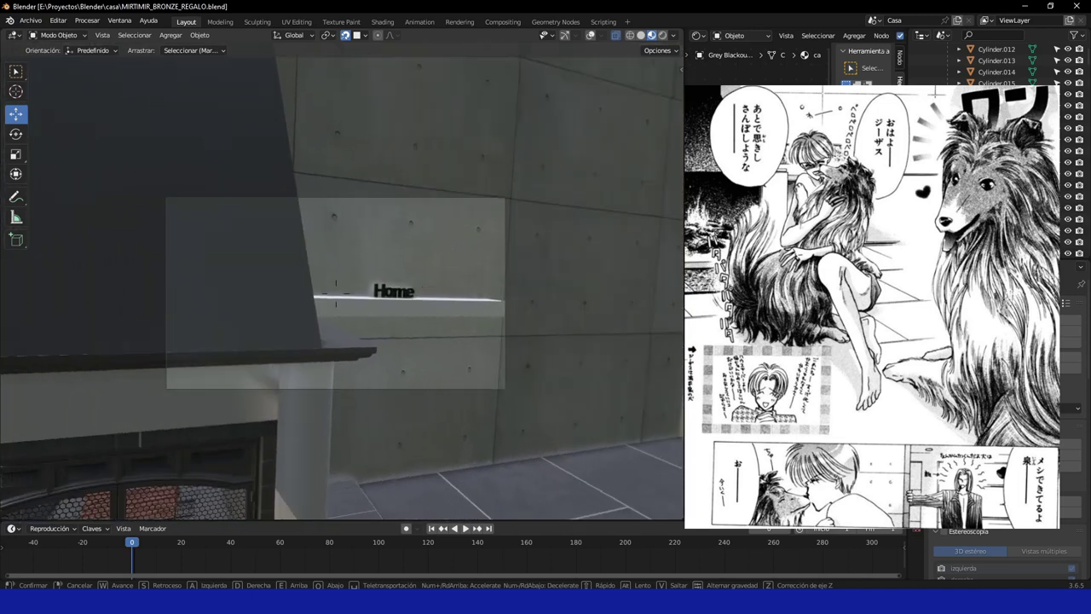
{"action": "key", "text": "w"}
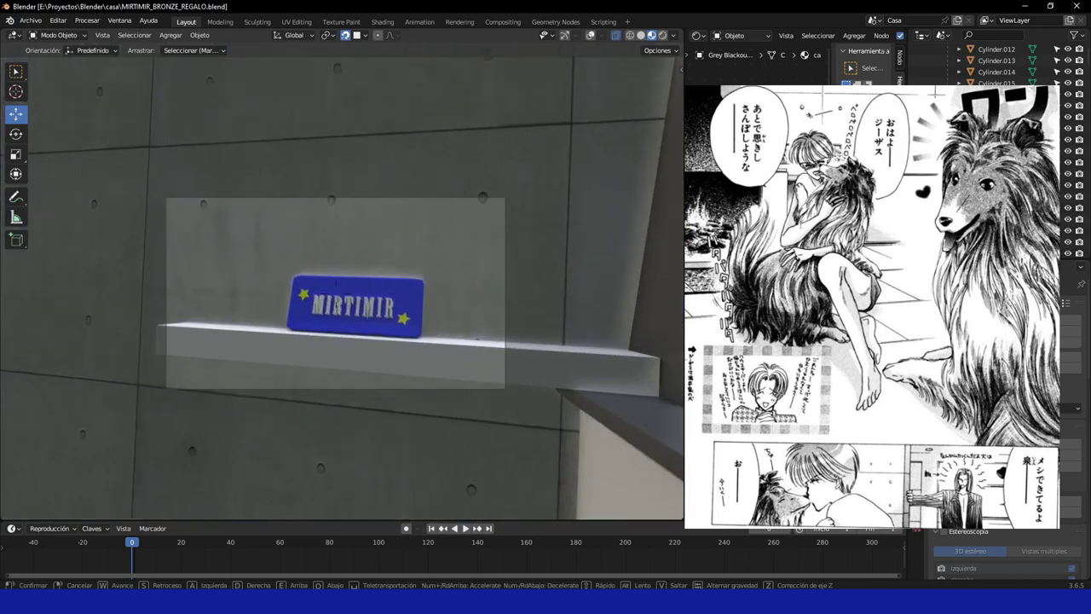
{"action": "key", "text": "w"}
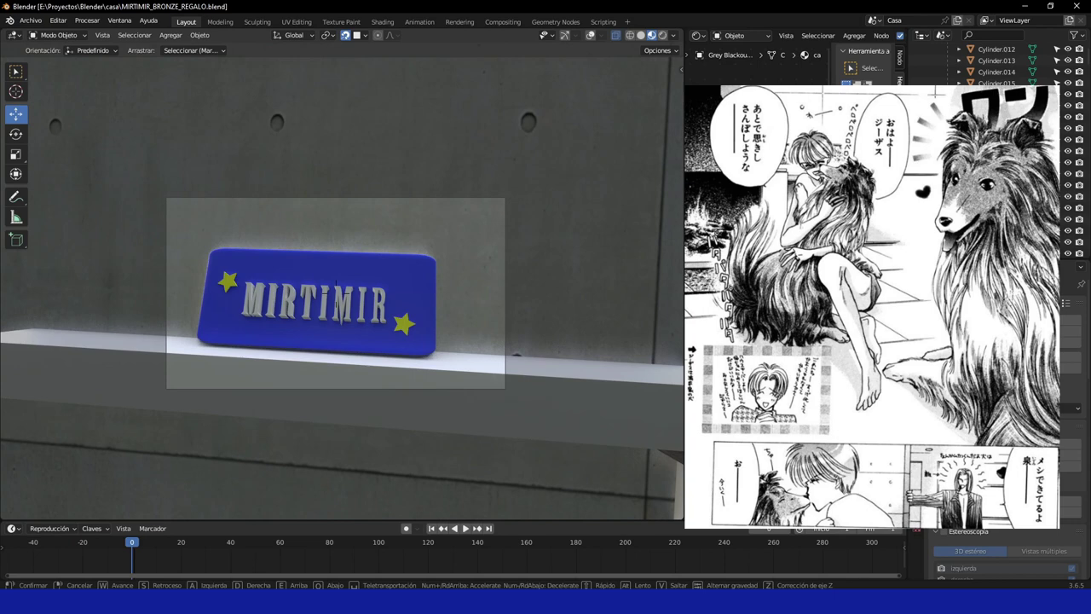
{"action": "key", "text": "s"}
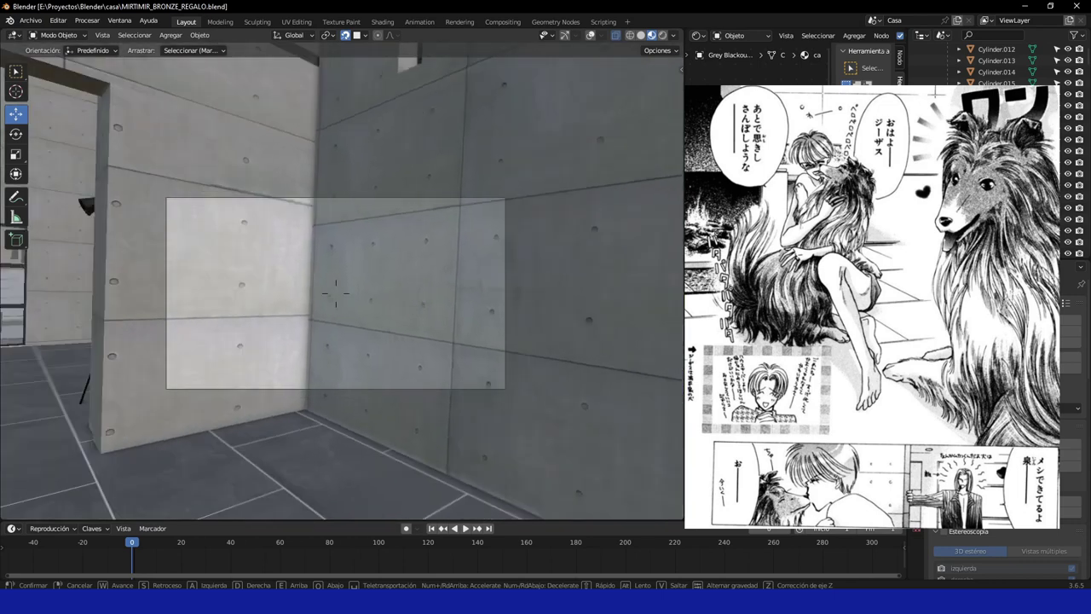
{"action": "key", "text": "s"}
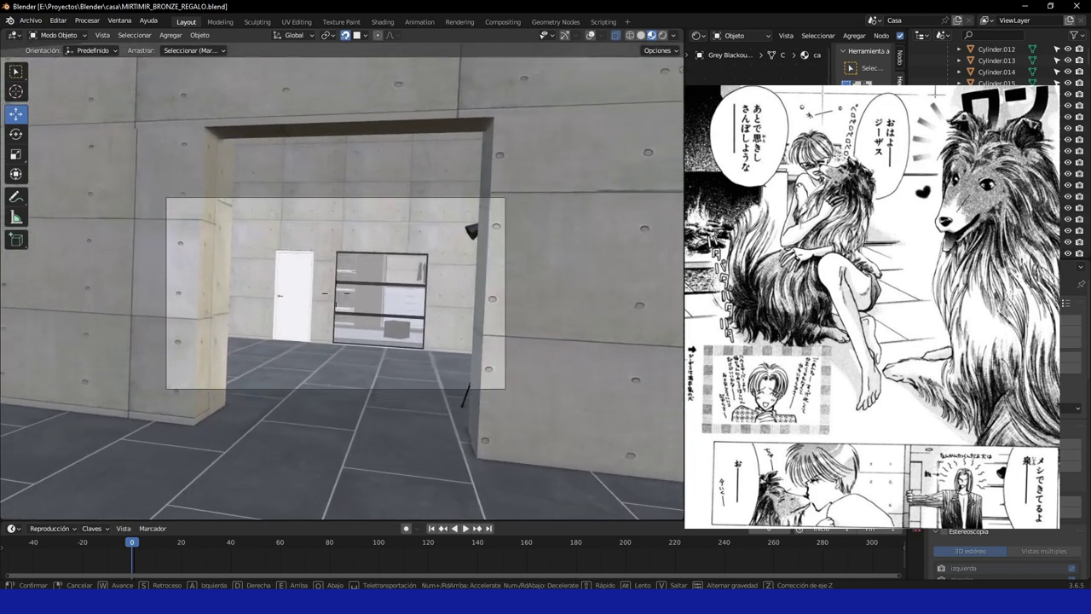
- Walk into the bedroom, stepping to and from the walls, then past the bed toward the tripod lamp
{"action": "key", "text": "w"}
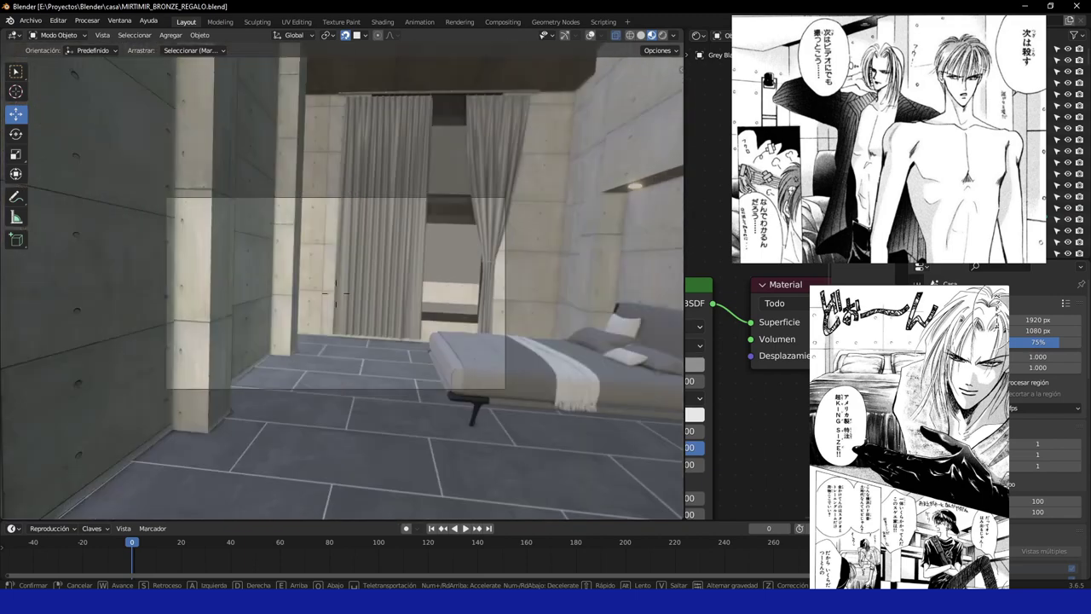
{"action": "key", "text": "w"}
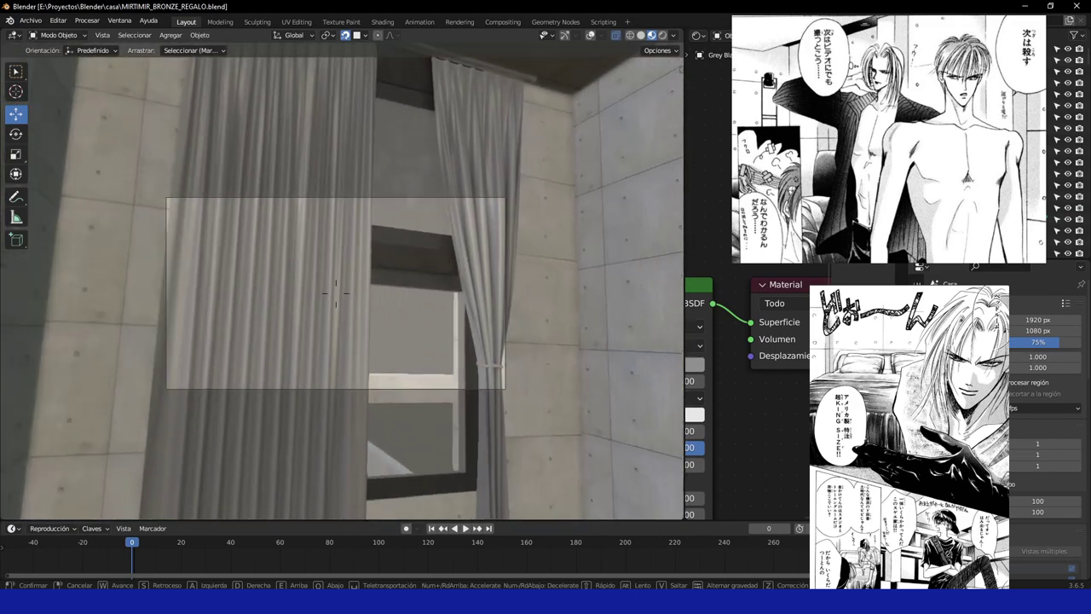
{"action": "key", "text": "s"}
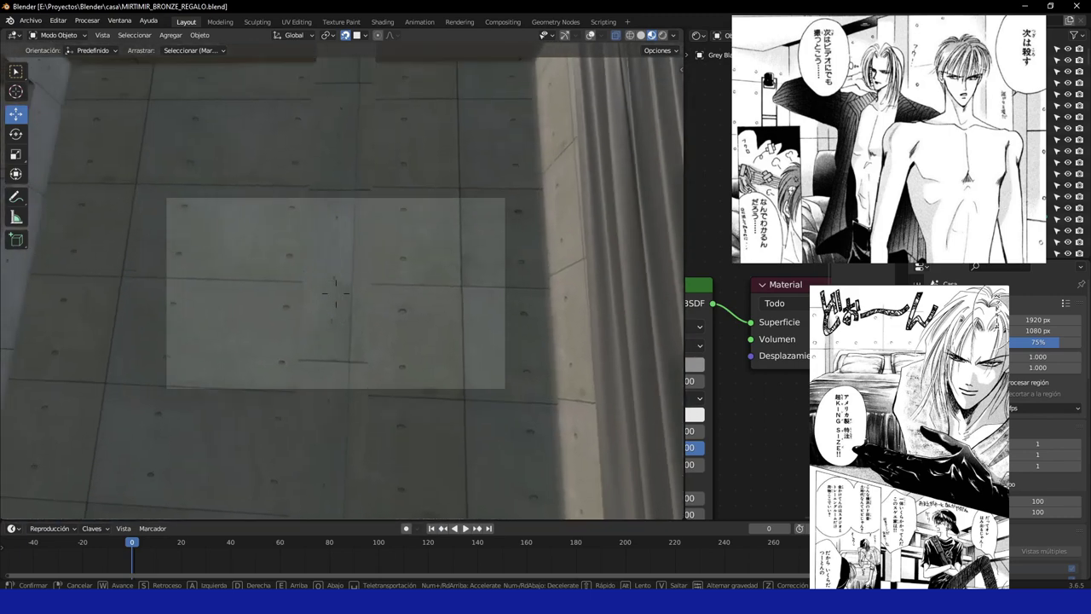
{"action": "key", "text": "w"}
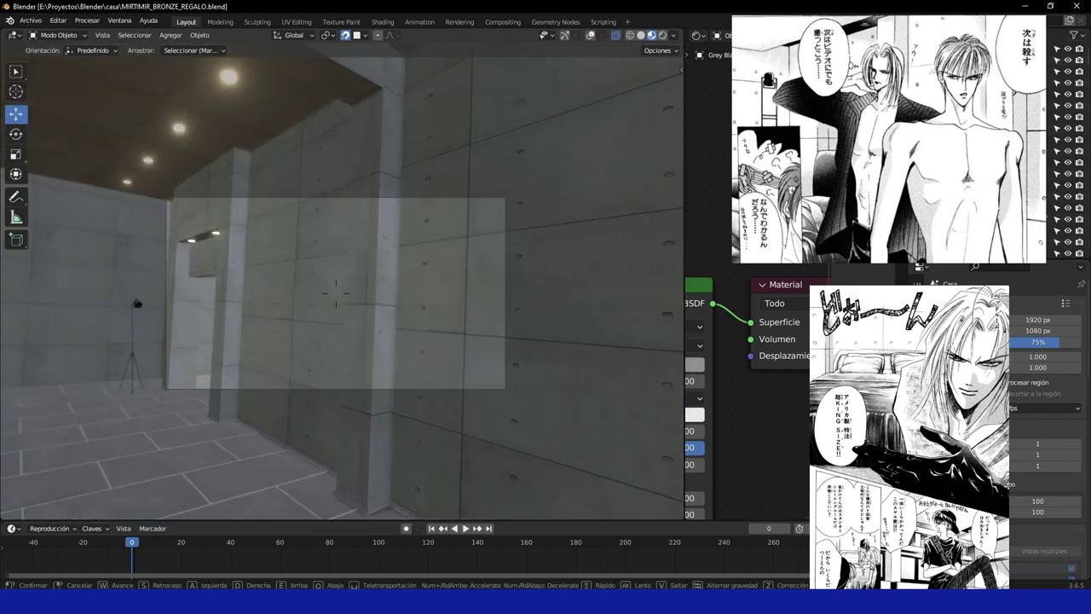
{"action": "key", "text": "s"}
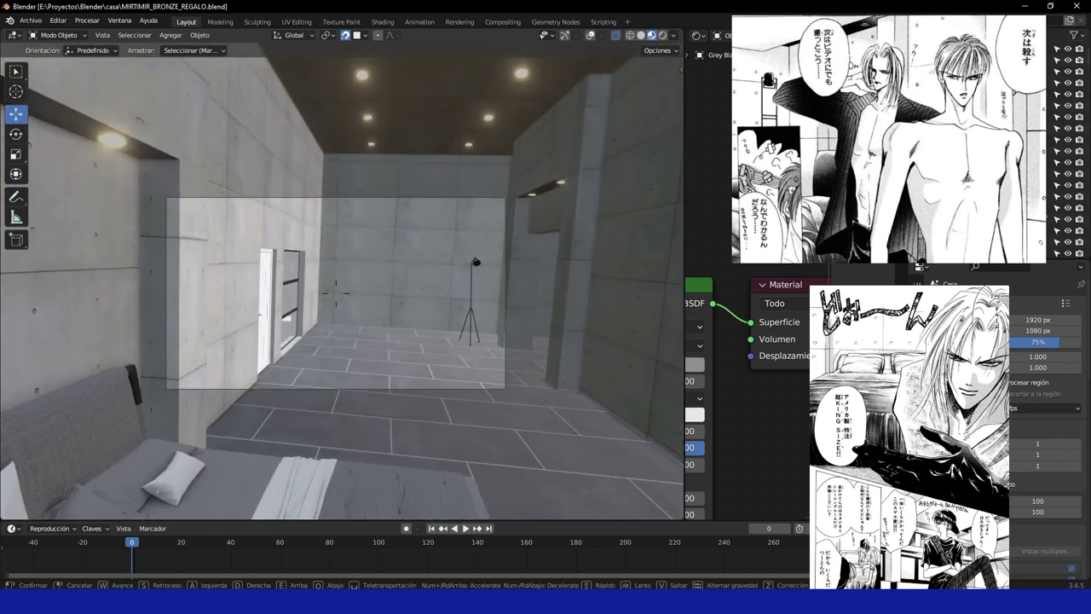
{"action": "key", "text": "w"}
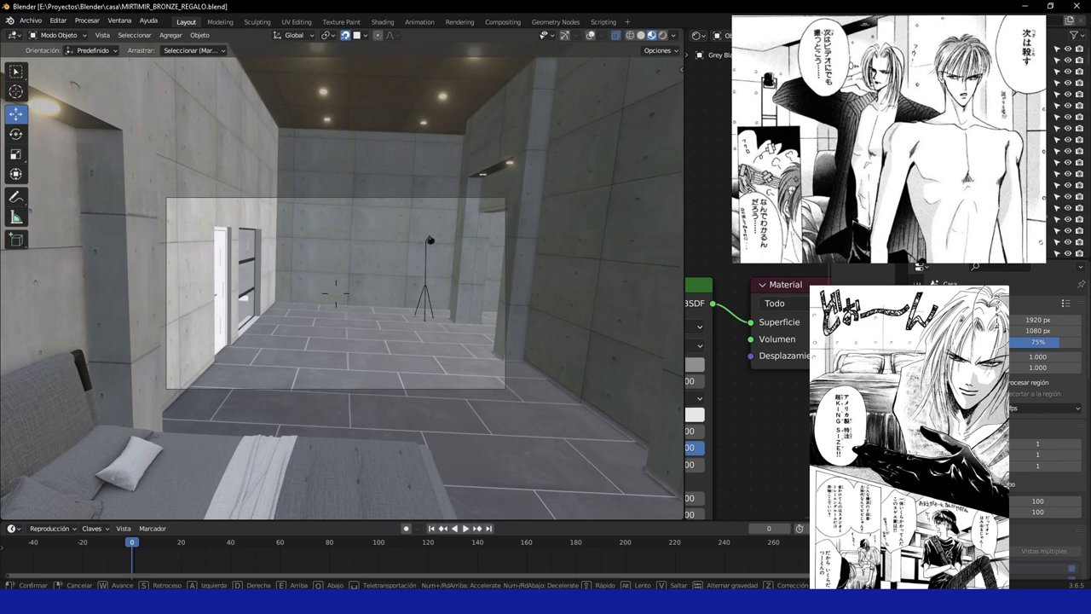
{"action": "key", "text": "w"}
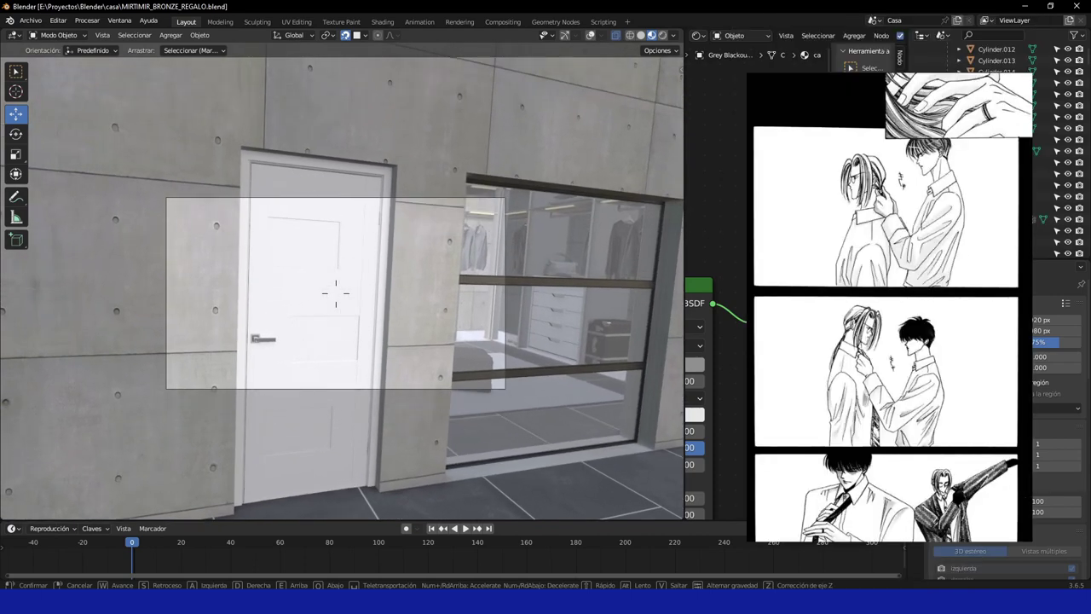
- Walk into the closet, step back to view it, then cross past the shelves to the far door
{"action": "key", "text": "w"}
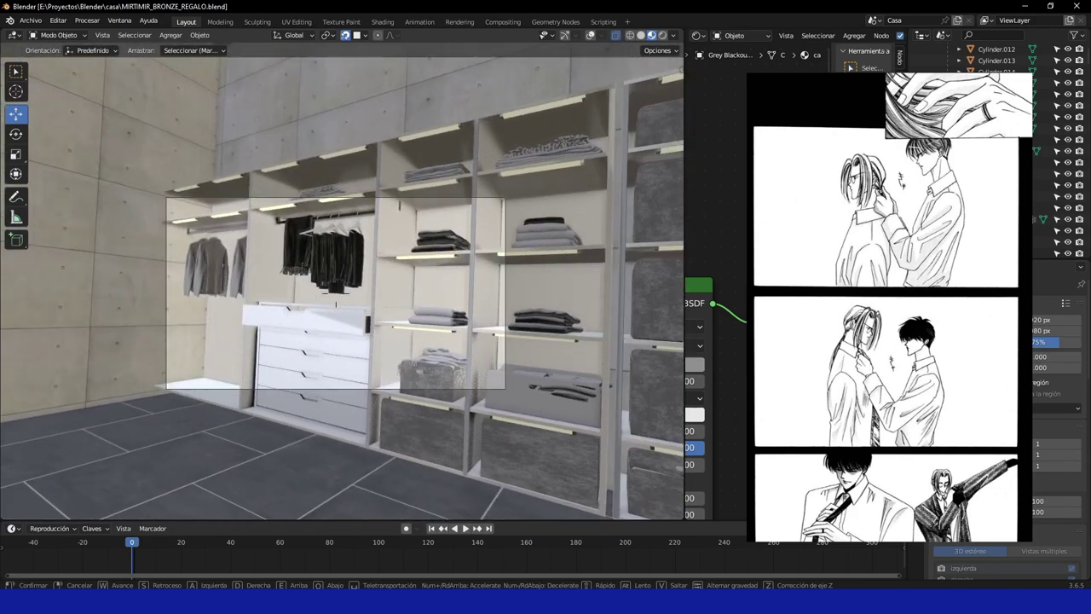
{"action": "key", "text": "s"}
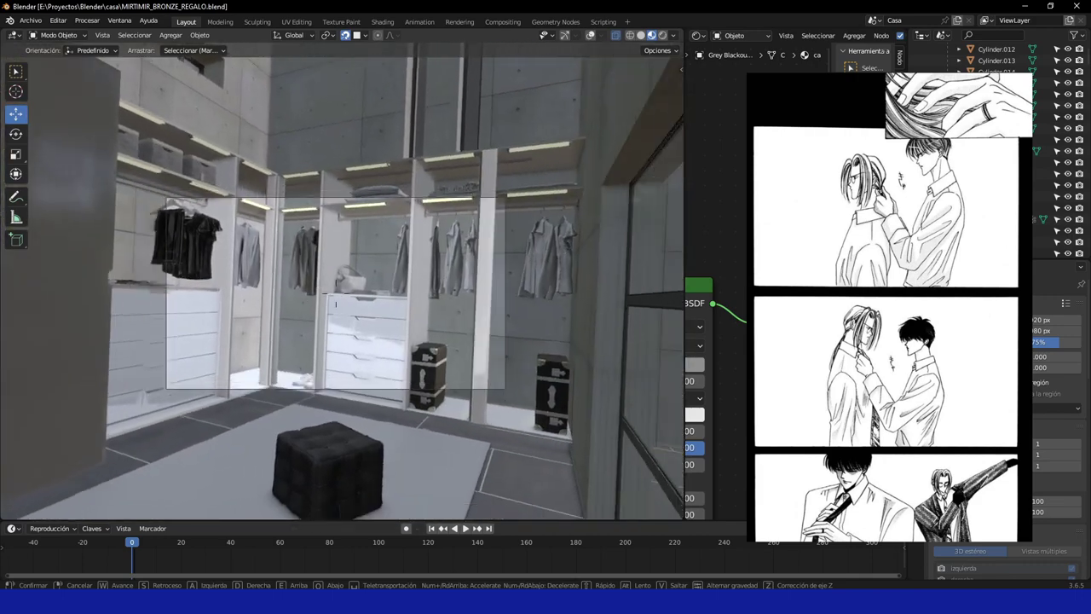
{"action": "key", "text": "w"}
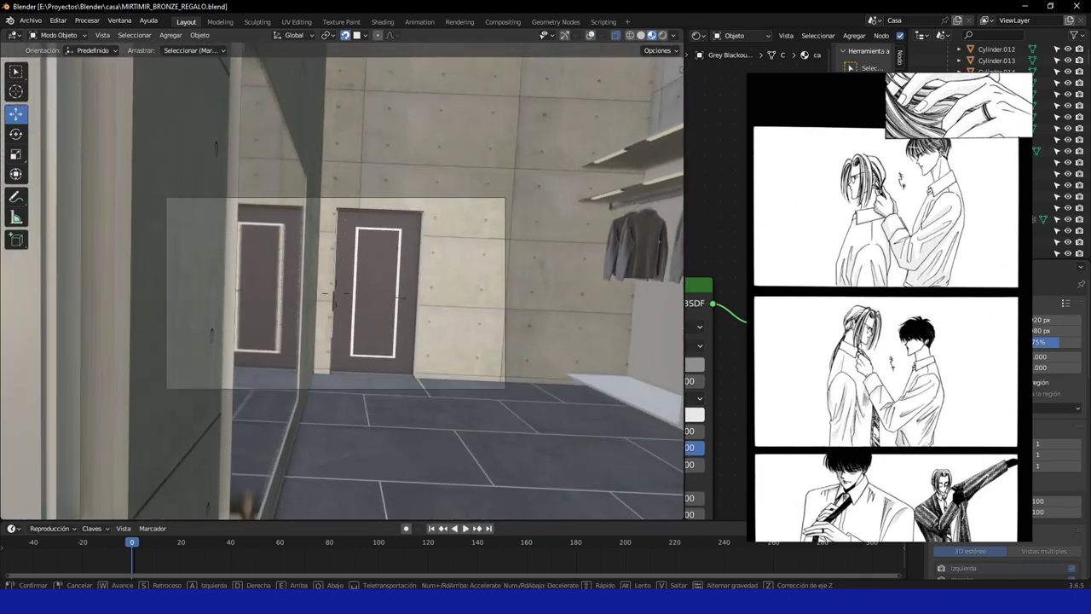
{"action": "key", "text": "w"}
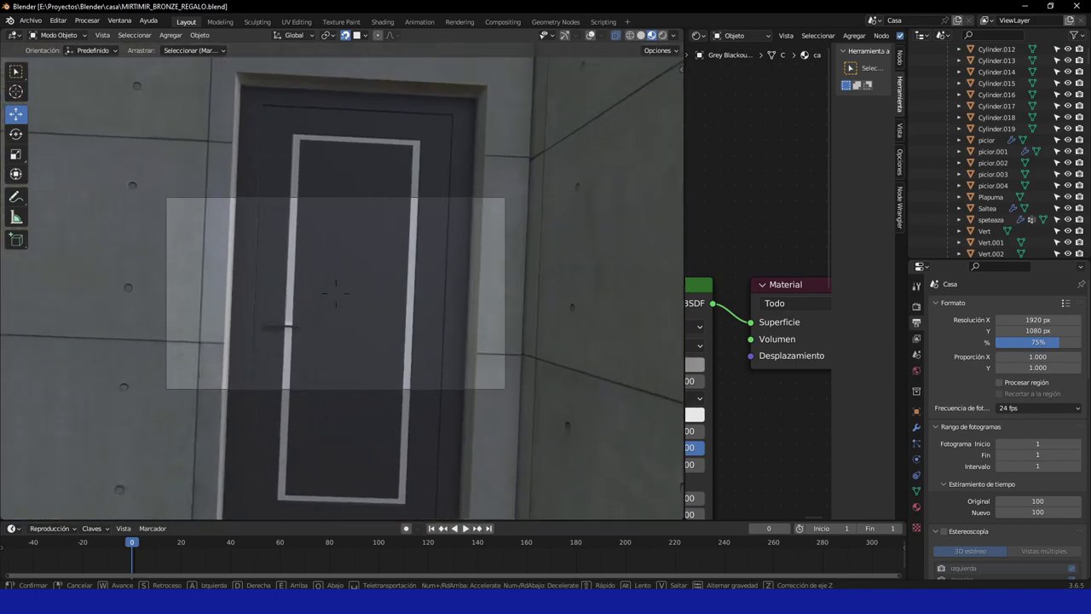
- Walk through the dark door, over the grey bed to the curtained window, then pull back to view the bed
{"action": "key", "text": "w"}
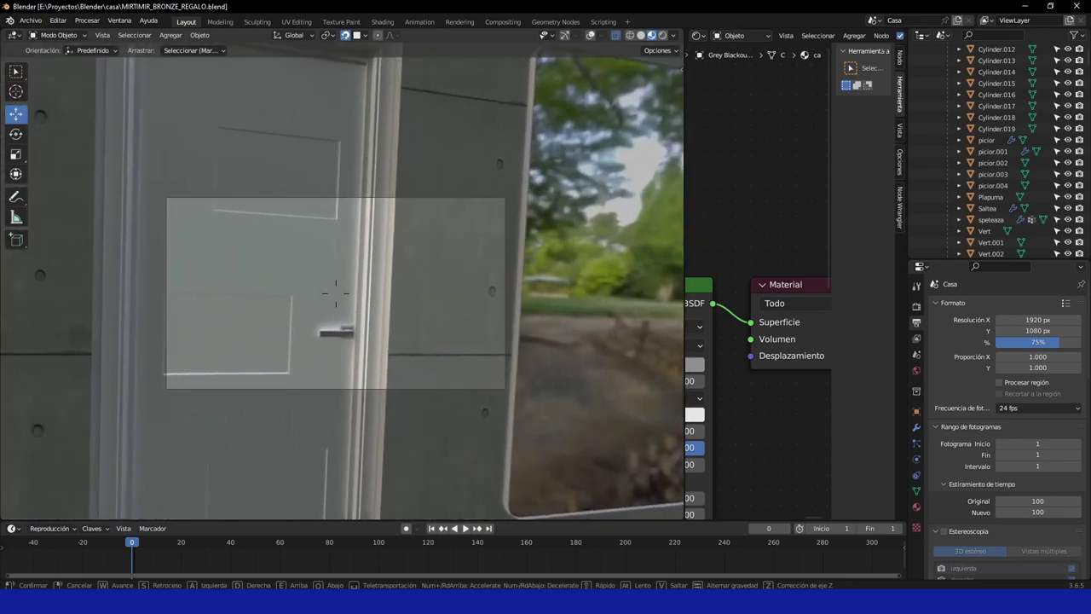
{"action": "key", "text": "w"}
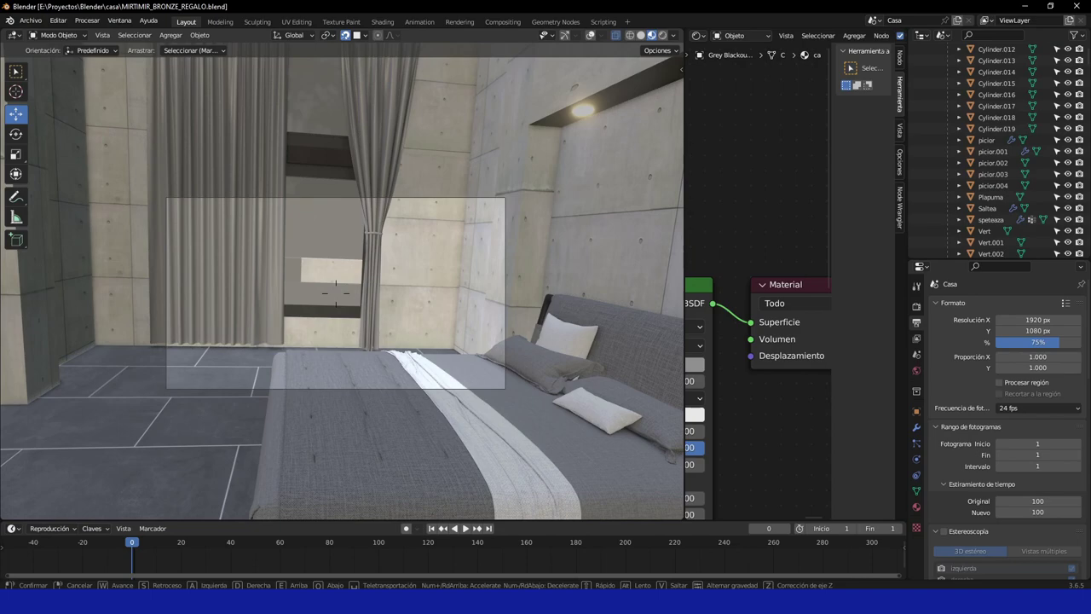
{"action": "key", "text": "w"}
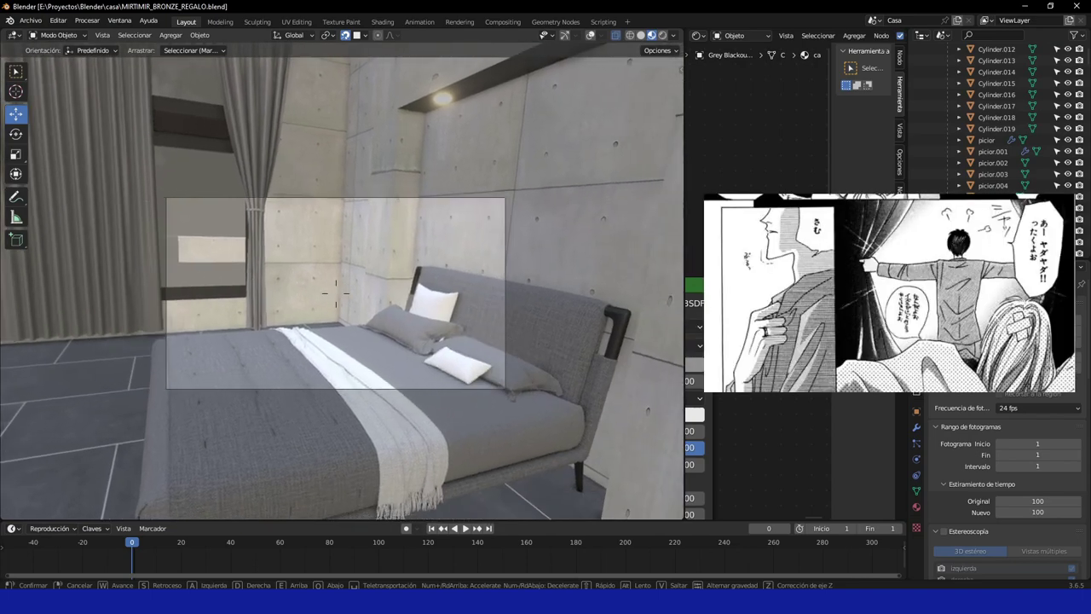
{"action": "key", "text": "w"}
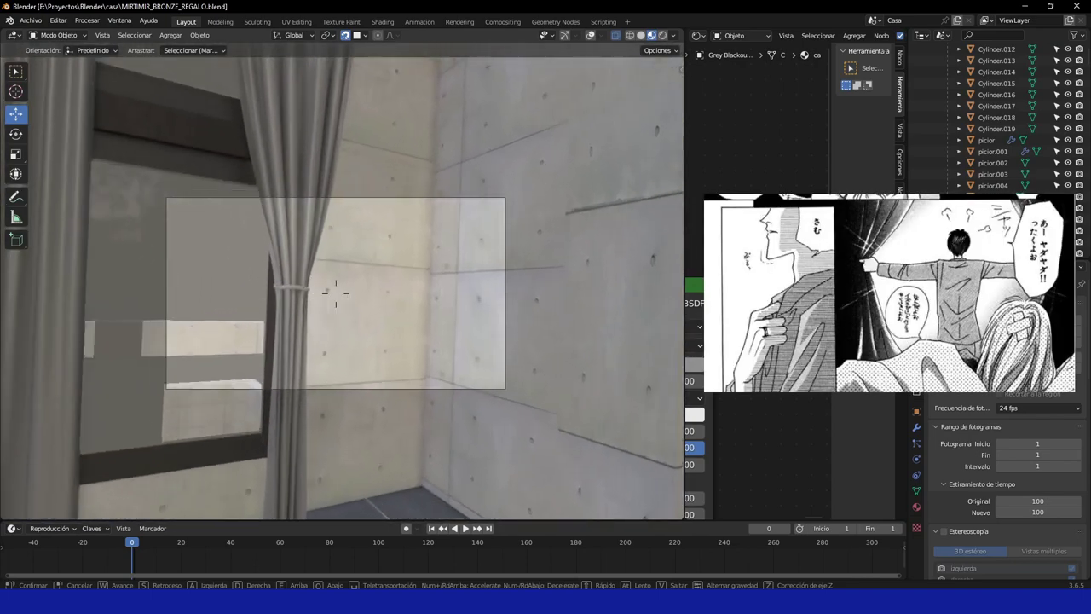
{"action": "key", "text": "w"}
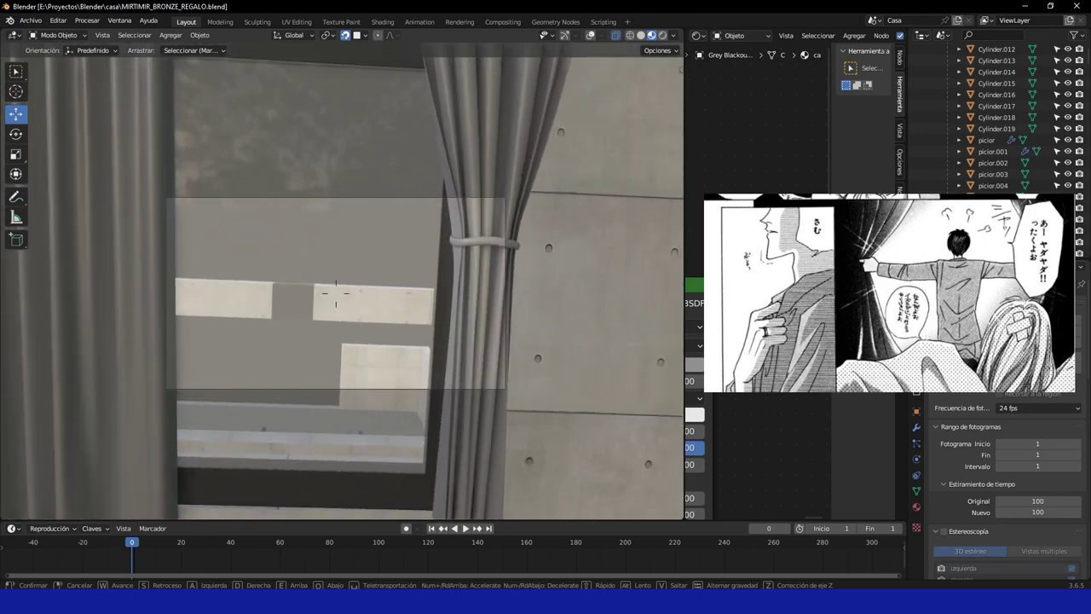
{"action": "key", "text": "s"}
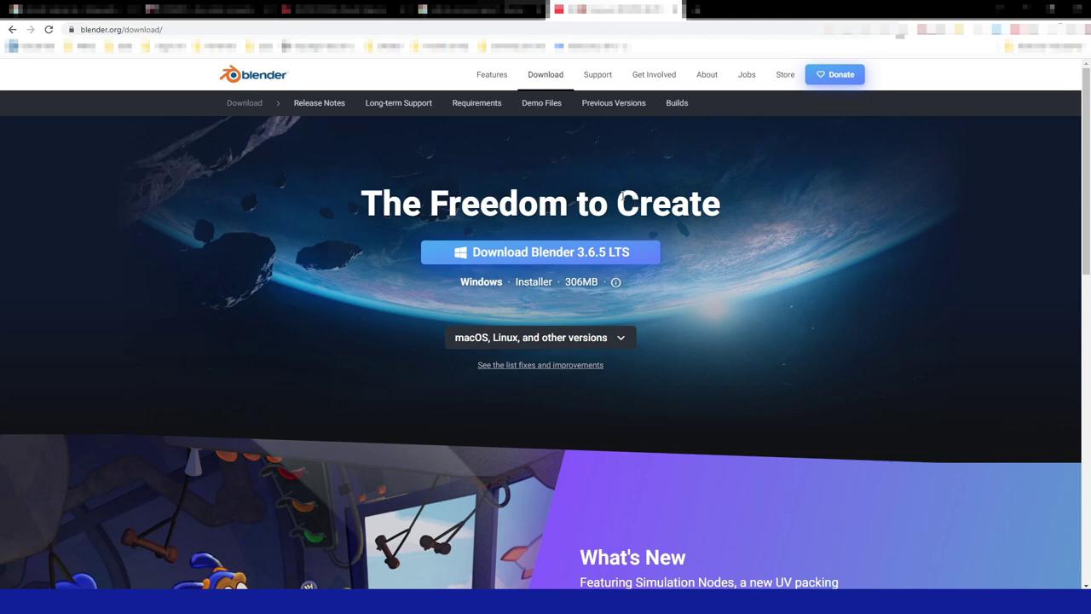
- View Blender's Hardware Requirements, then return to the 3.6.5 LTS download page
{"action": "left_click", "coordinate": [475, 104]}
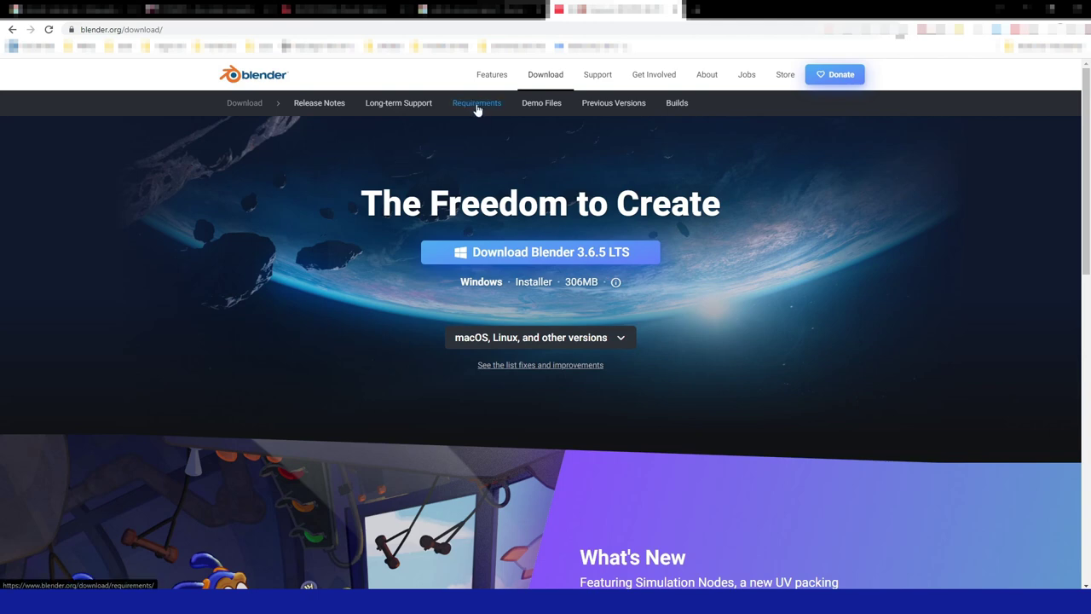
{"action": "scroll", "coordinate": [597, 289], "scroll_direction": "down", "scroll_amount": 3}
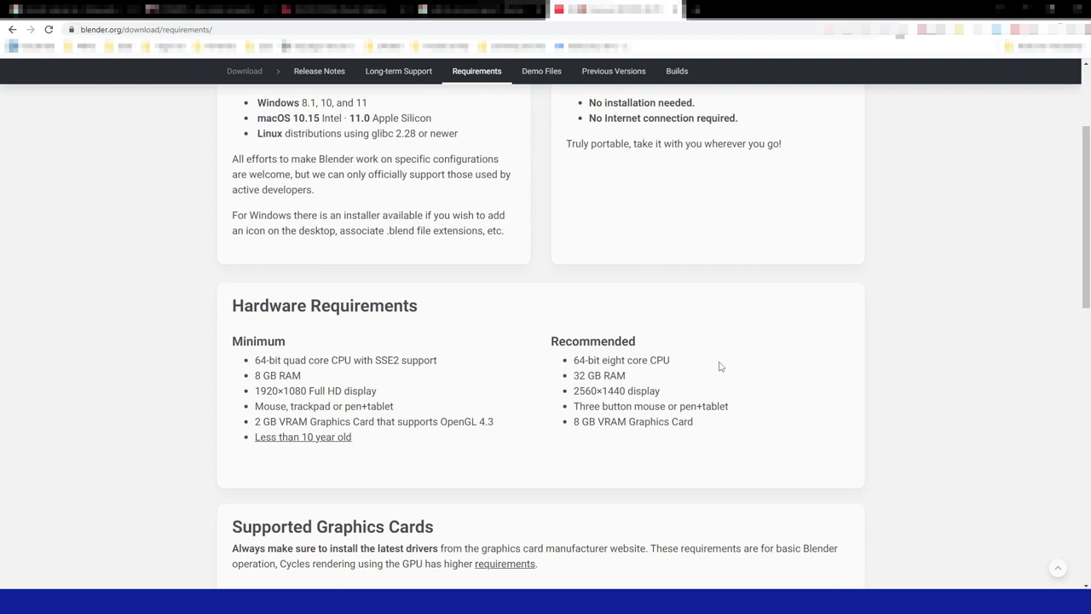
{"action": "key", "text": "alt+Left"}
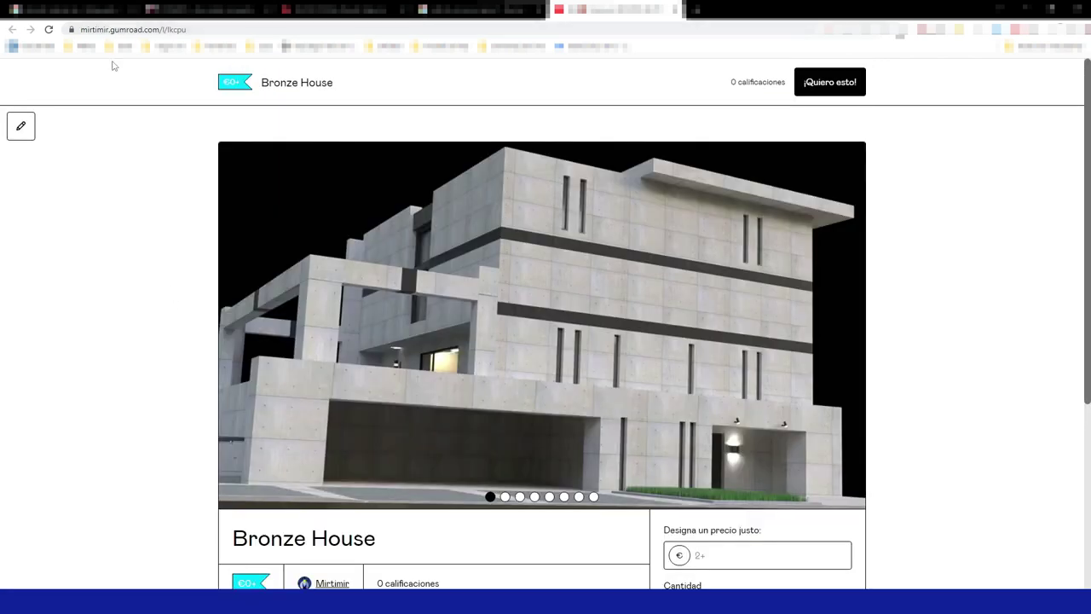
- Page through four Bronze House preview images in the gallery carousel
{"action": "scroll", "coordinate": [282, 141], "scroll_direction": "down", "scroll_amount": 2}
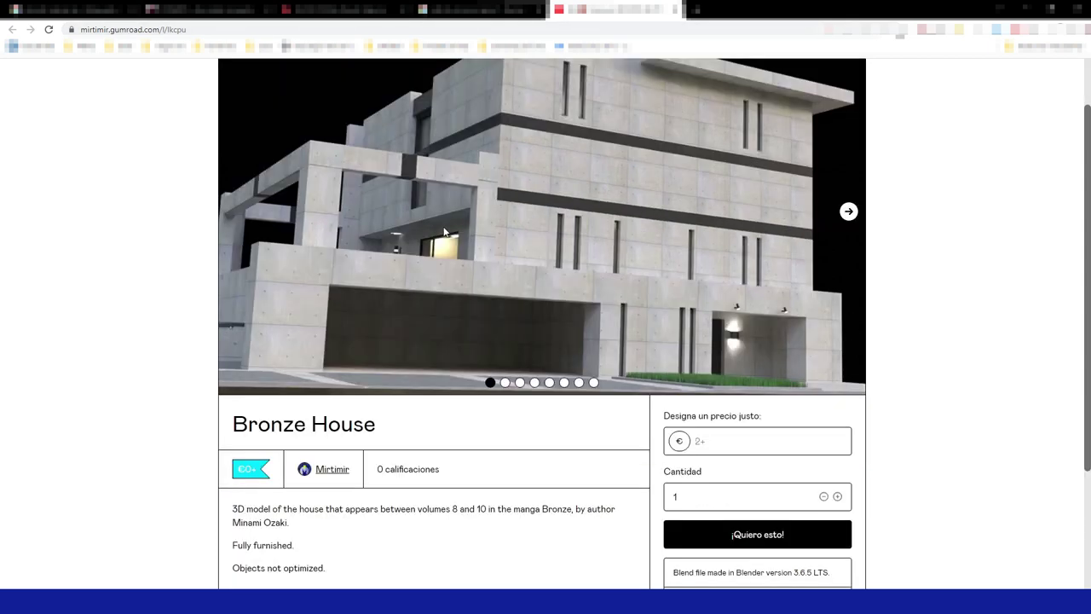
{"action": "scroll", "coordinate": [334, 324], "scroll_direction": "up", "scroll_amount": 1}
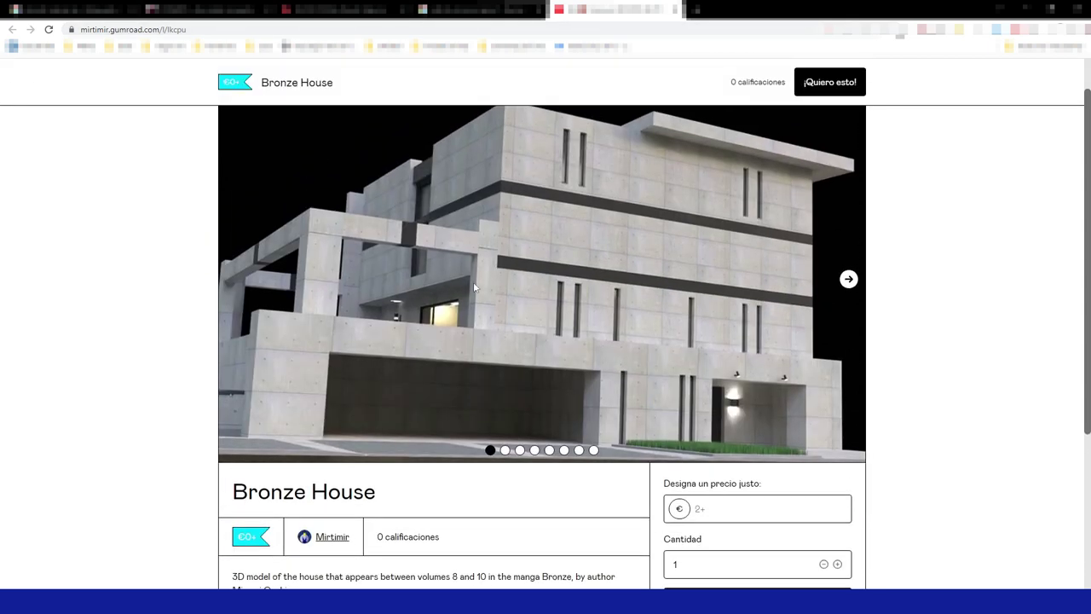
{"action": "left_click", "coordinate": [849, 281]}
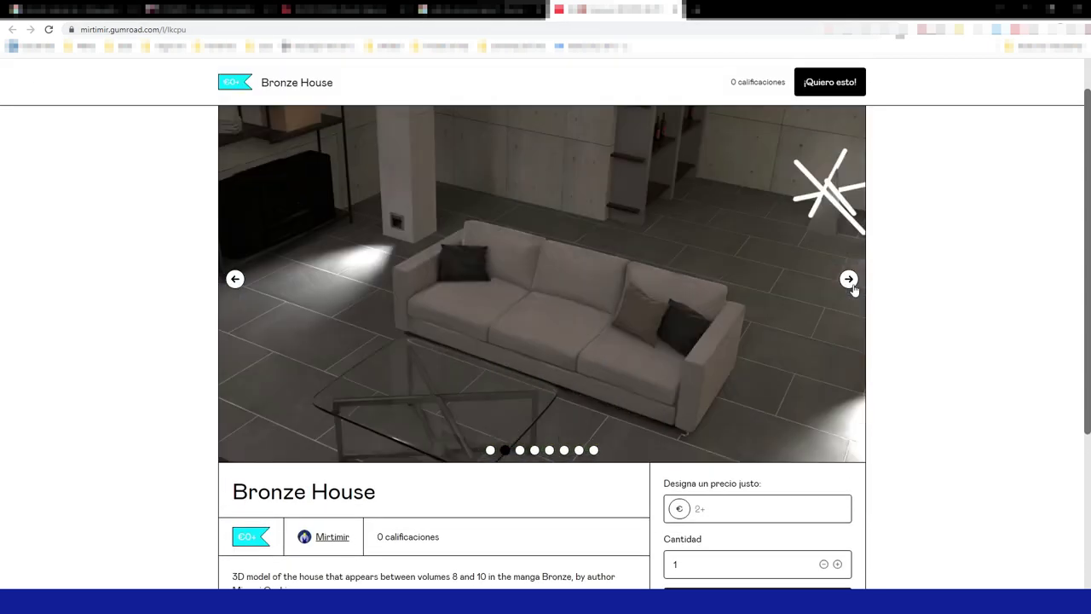
{"action": "left_click", "coordinate": [849, 281]}
{"action": "left_click", "coordinate": [850, 284]}
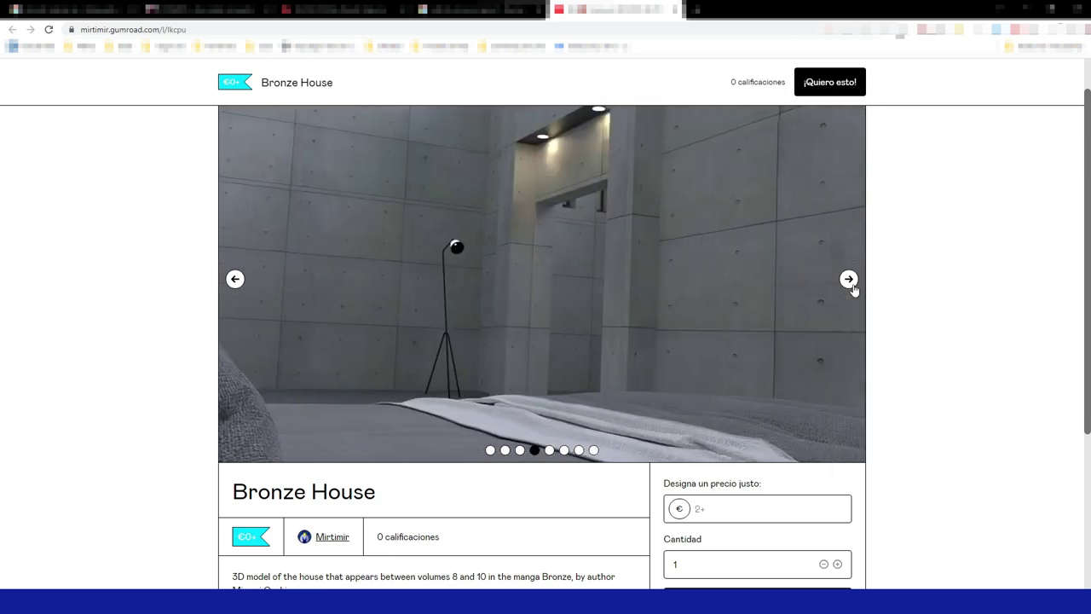
{"action": "left_click", "coordinate": [849, 281]}
- Enter a price of 0 and proceed to checkout for the Bronze House
{"action": "scroll", "coordinate": [852, 290], "scroll_direction": "down", "scroll_amount": 3}
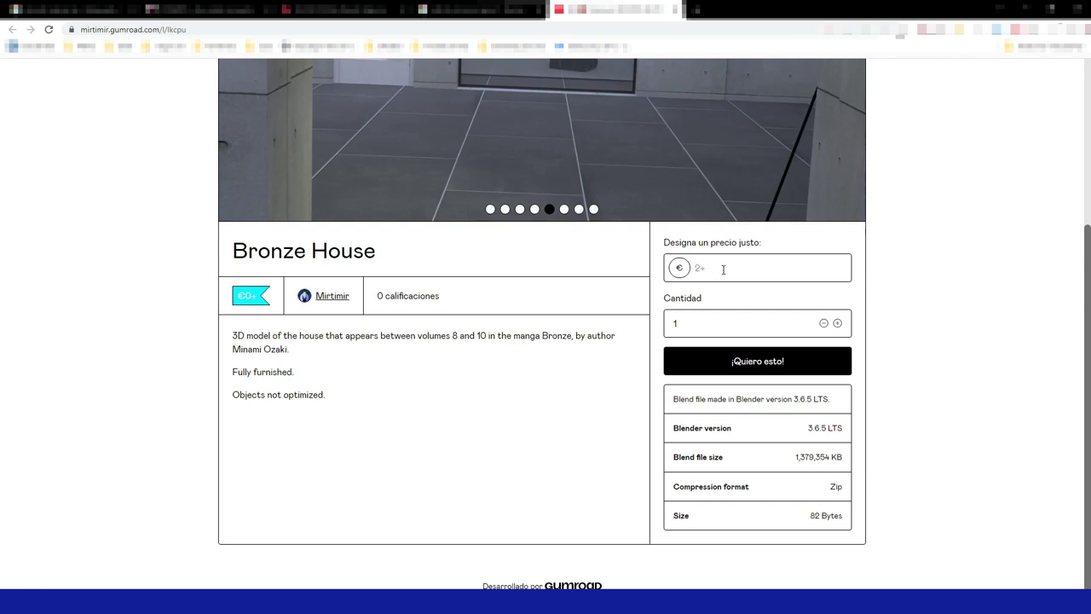
{"action": "left_click", "coordinate": [725, 270]}
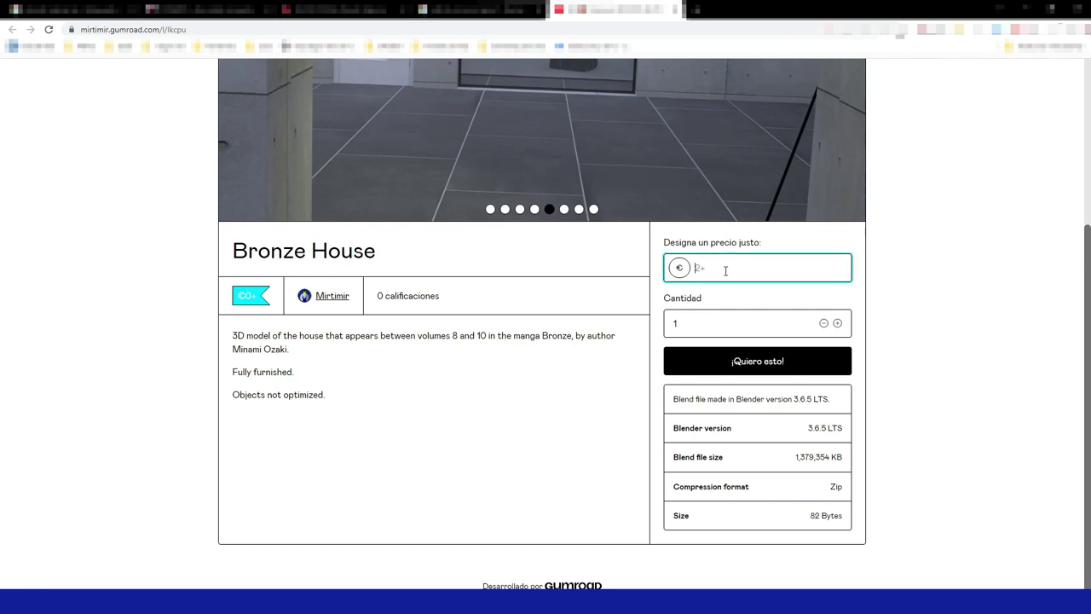
{"action": "type", "text": "0"}
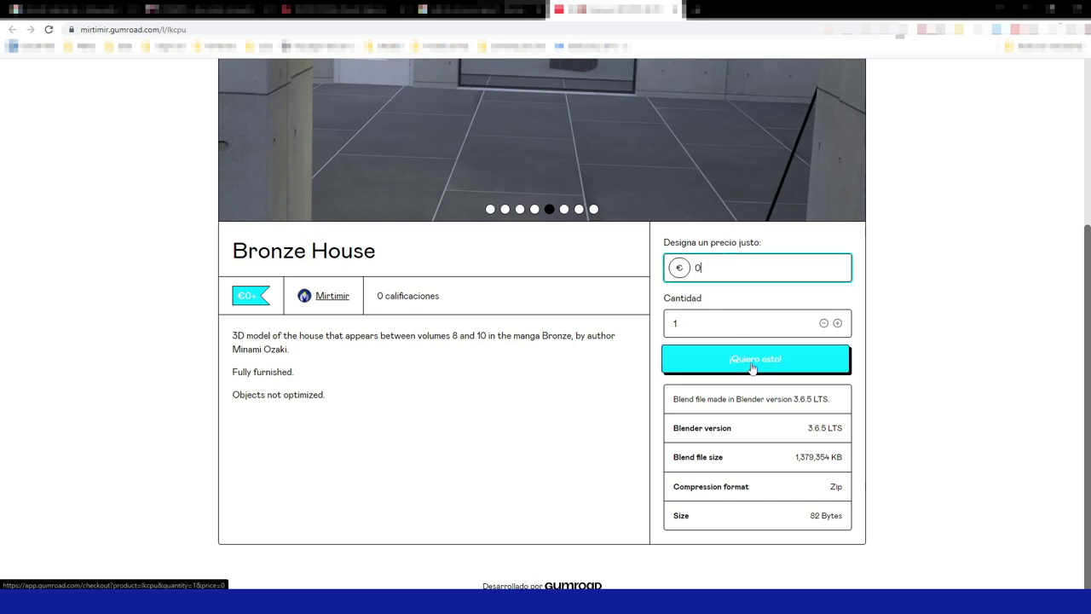
{"action": "left_click", "coordinate": [756, 365]}
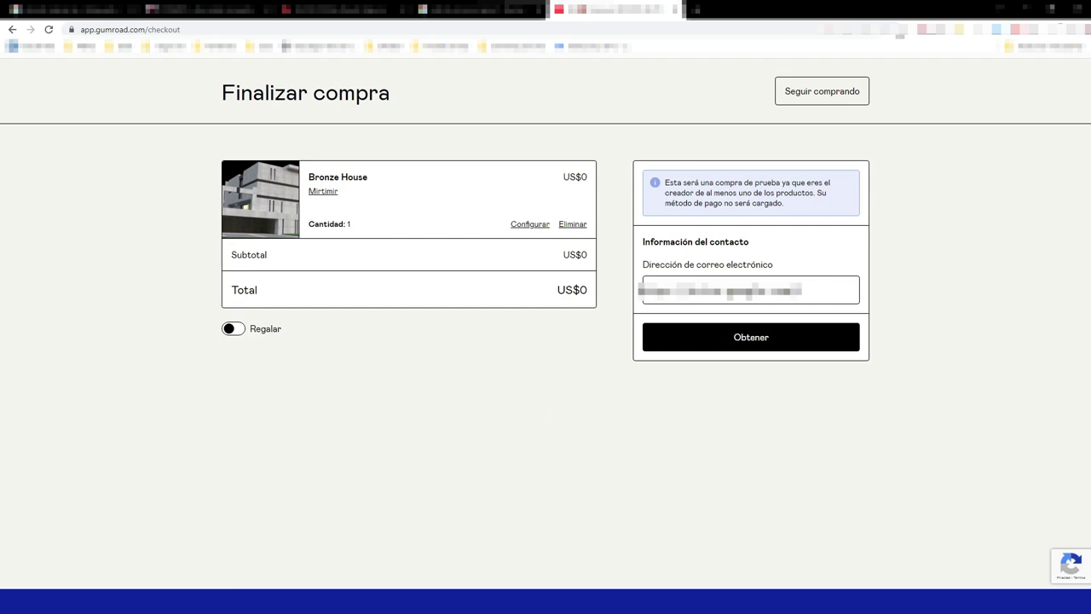
- Claim the free Bronze House, download Mirtimir_Bronze_House.txt and select the link inside it
{"action": "left_click", "coordinate": [746, 340]}
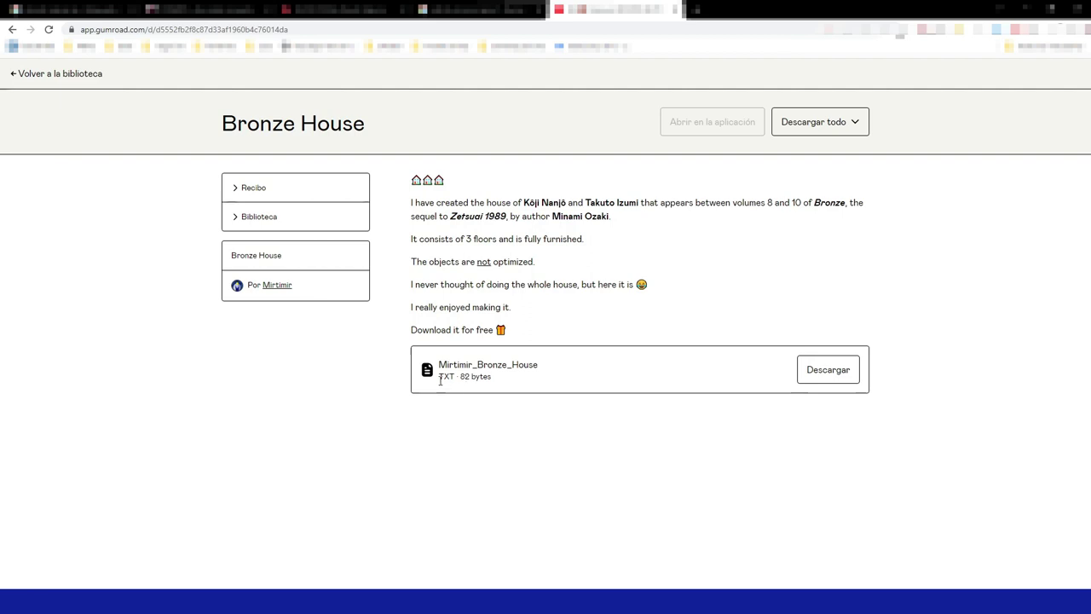
{"action": "left_click", "coordinate": [823, 375]}
{"action": "left_click_drag", "start_coordinate": [365, 138], "coordinate": [306, 136]}
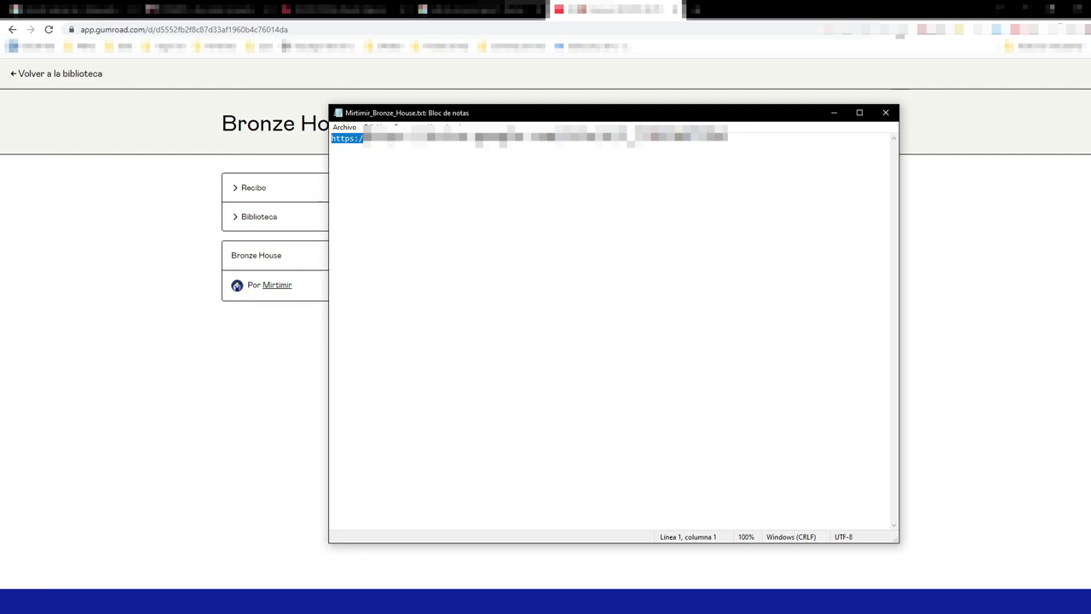
- Open the Drive link in a new tab and download MIRTIMIR_BRONZE_HOUSE.zip despite the scan warning
{"action": "key", "text": "alt+Tab"}
{"action": "key", "text": "ctrl+t"}
{"action": "key", "text": "ctrl+v"}
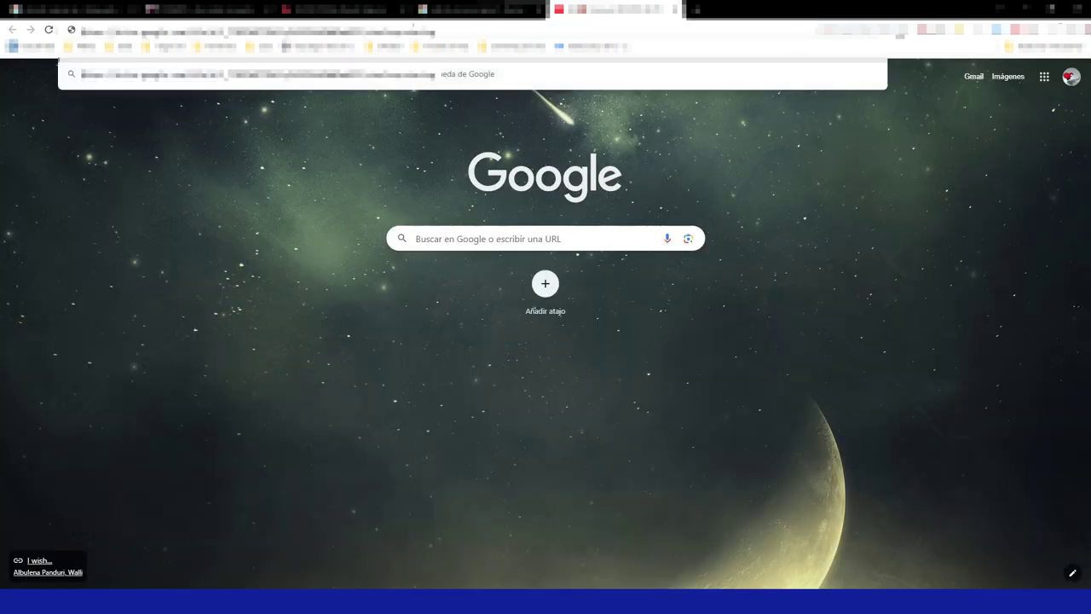
{"action": "key", "text": "Return"}
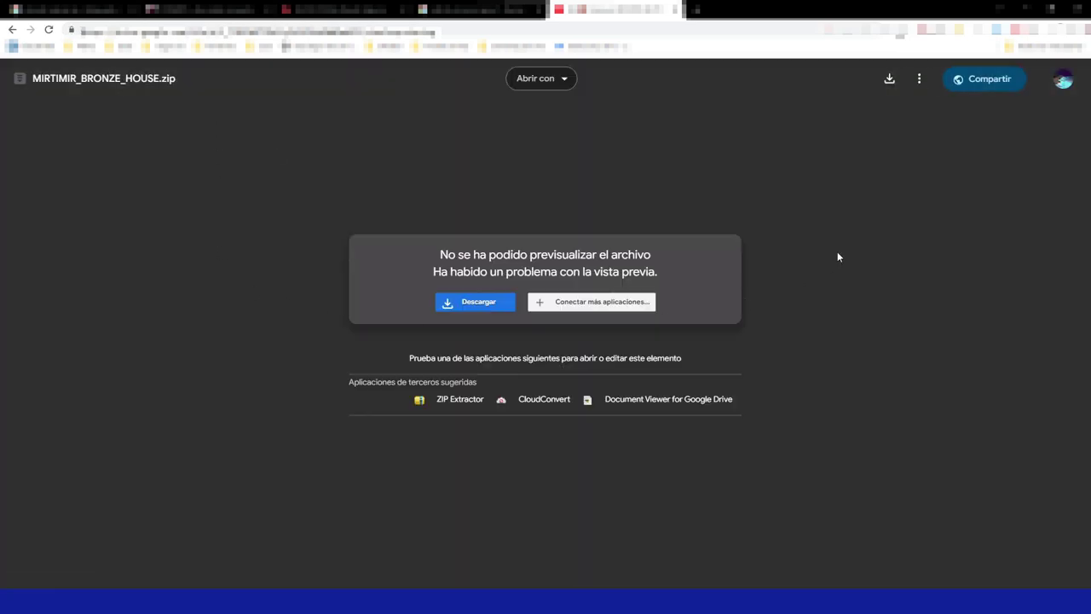
{"action": "left_click", "coordinate": [488, 307]}
{"action": "left_click", "coordinate": [465, 176]}
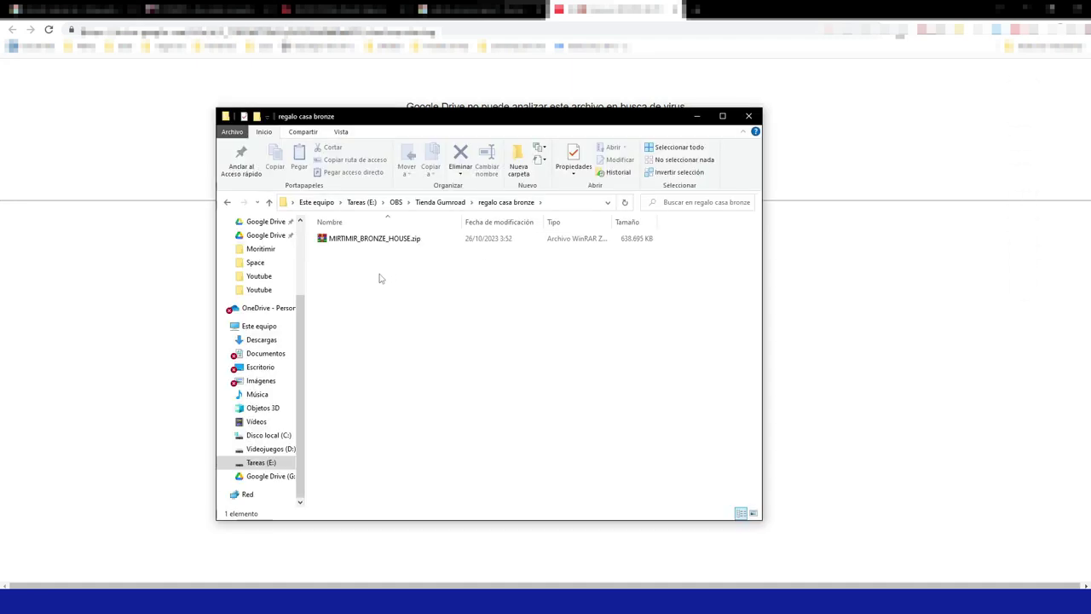
- Extract the zip with WinRAR and select the extracted MIRTIMIR_BRONZE_HOUSE.blend file
{"action": "right_click", "coordinate": [383, 242]}
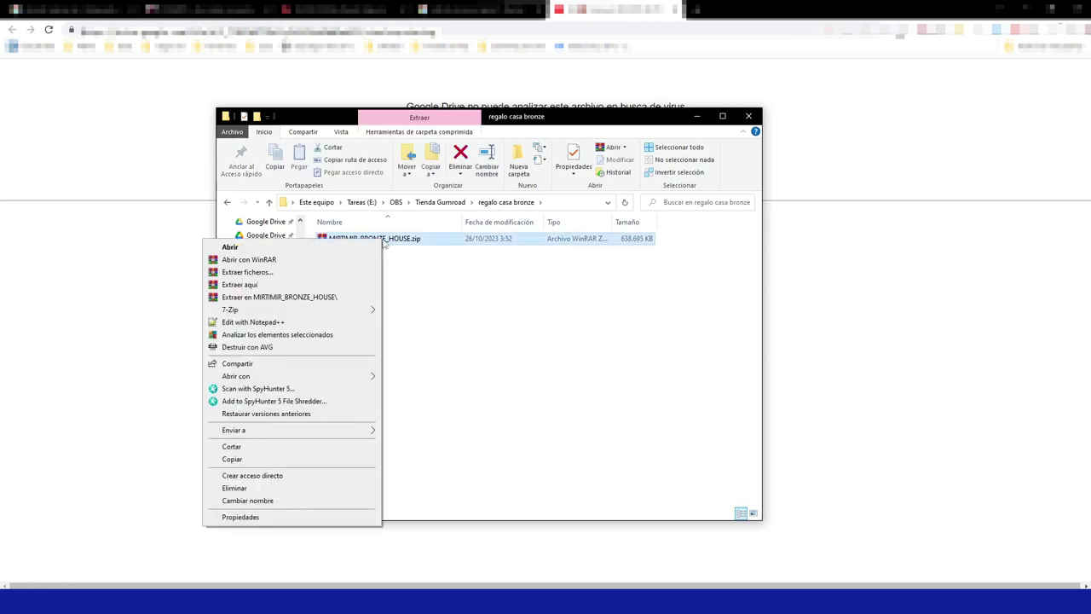
{"action": "left_click", "coordinate": [271, 284]}
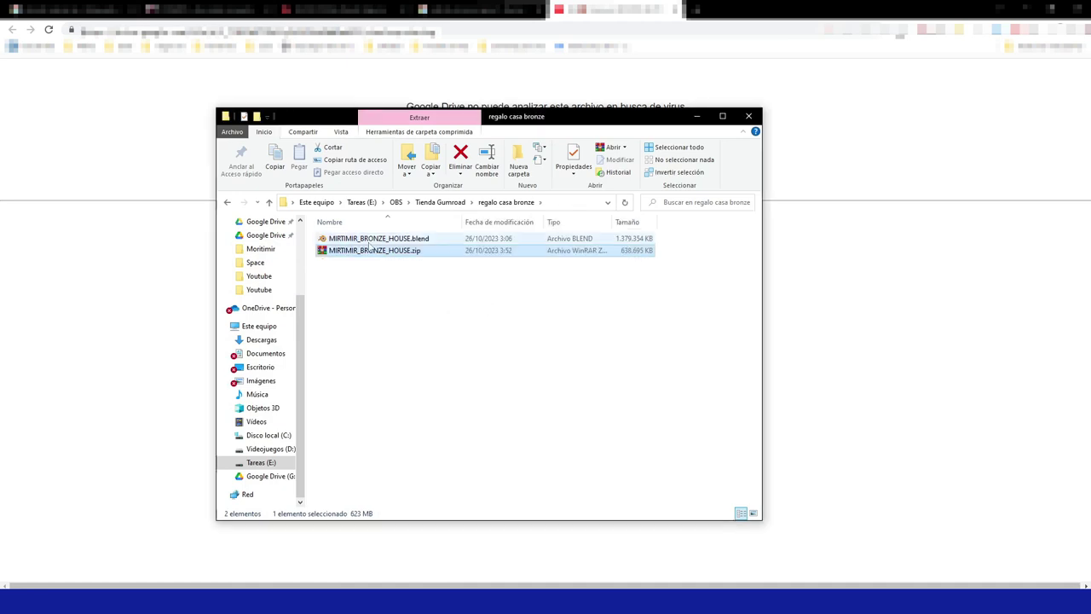
{"action": "left_click", "coordinate": [367, 240]}
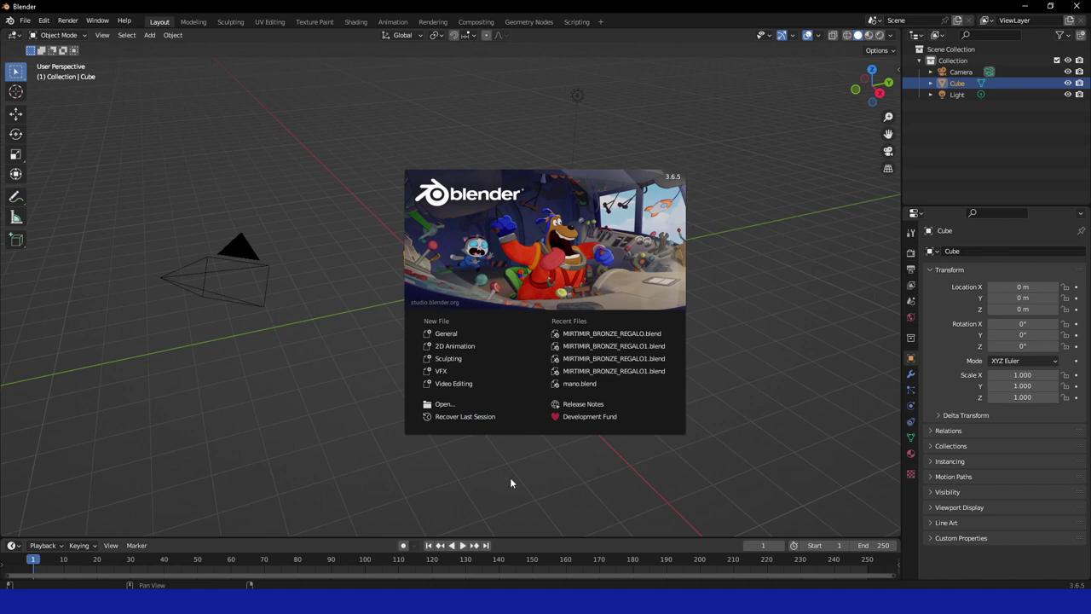
- Dismiss the splash screen and pick MIRTIMIR_BRONZE_HOUSE.blend in the File > Open browser
{"action": "left_click", "coordinate": [283, 360]}
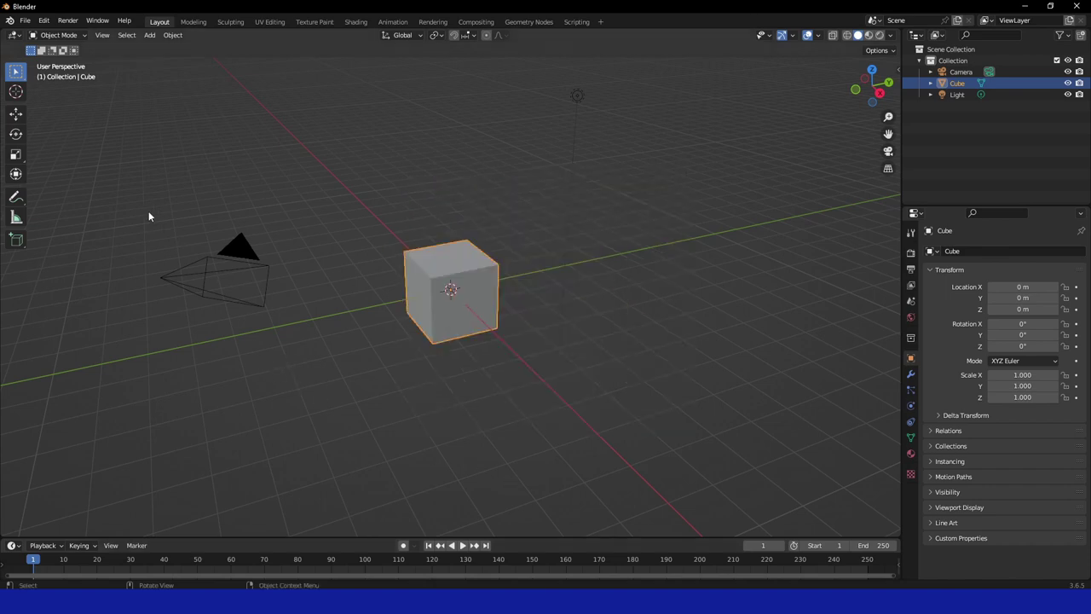
{"action": "left_click", "coordinate": [26, 21]}
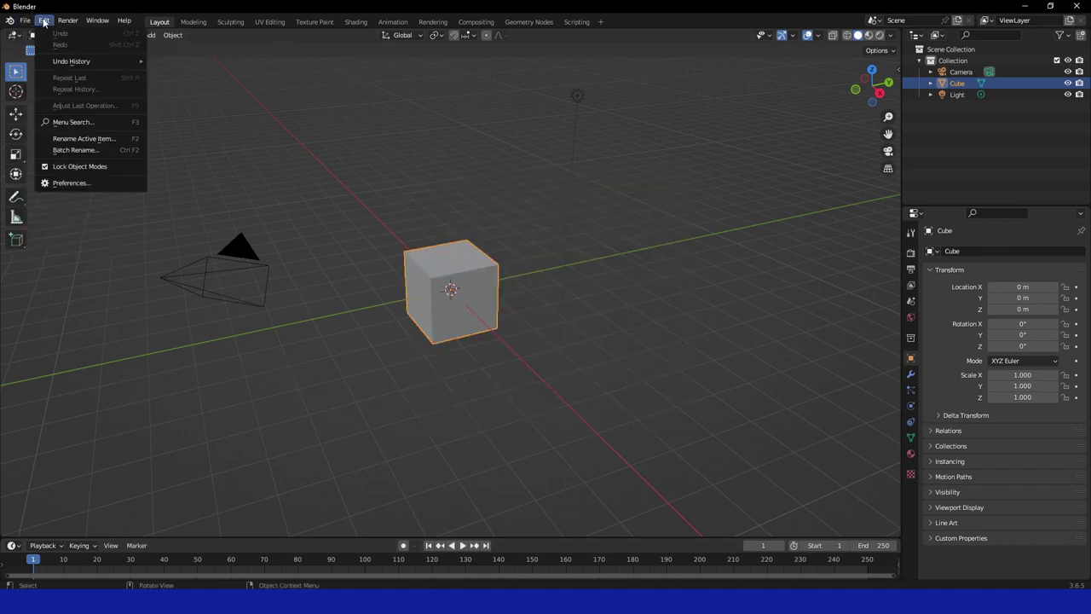
{"action": "left_click", "coordinate": [26, 20]}
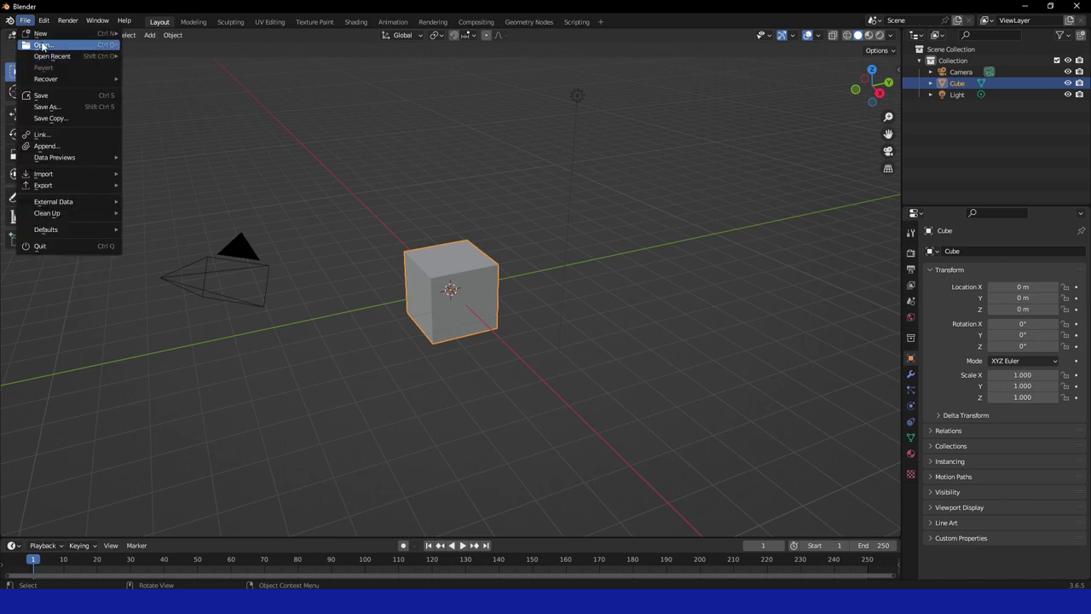
{"action": "left_click", "coordinate": [43, 45]}
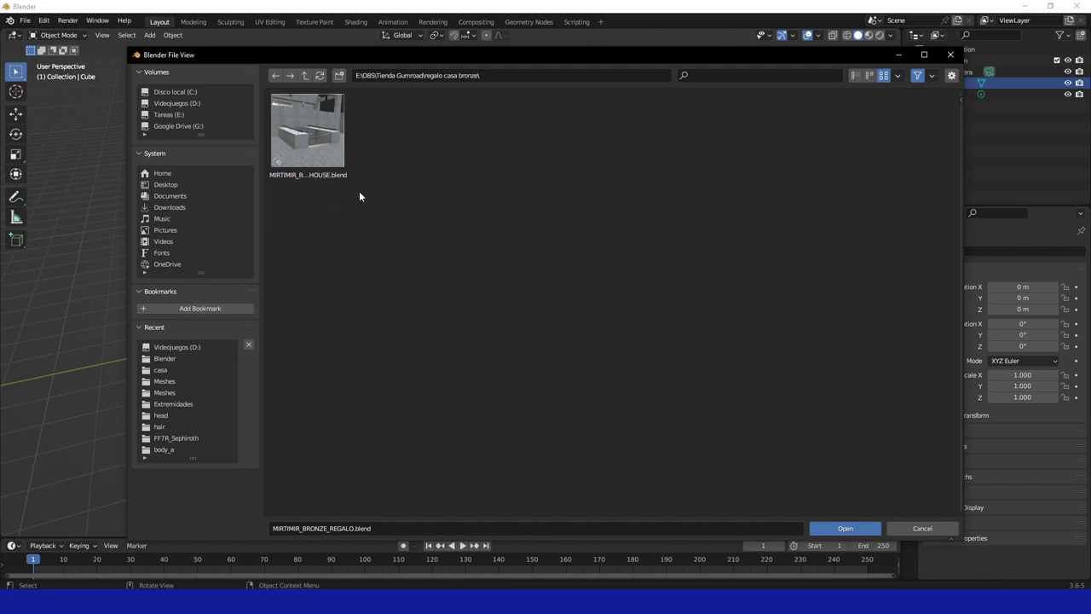
{"action": "left_click", "coordinate": [301, 130]}
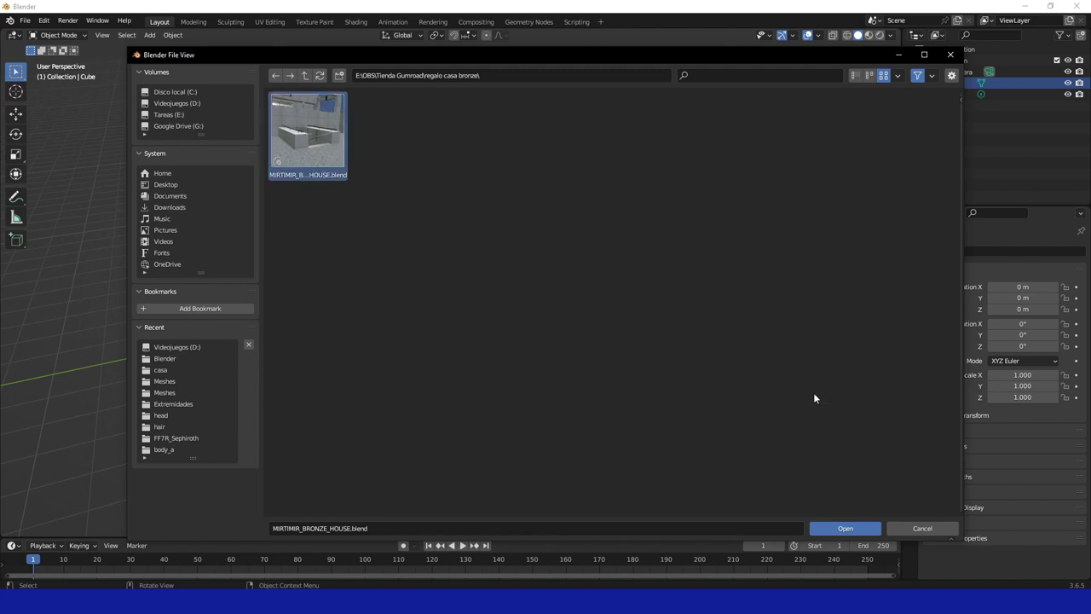
- Load MIRTIMIR_BRONZE_HOUSE.blend and orbit around the concrete house from lower, higher and opposite-corner angles
{"action": "left_click", "coordinate": [845, 528]}
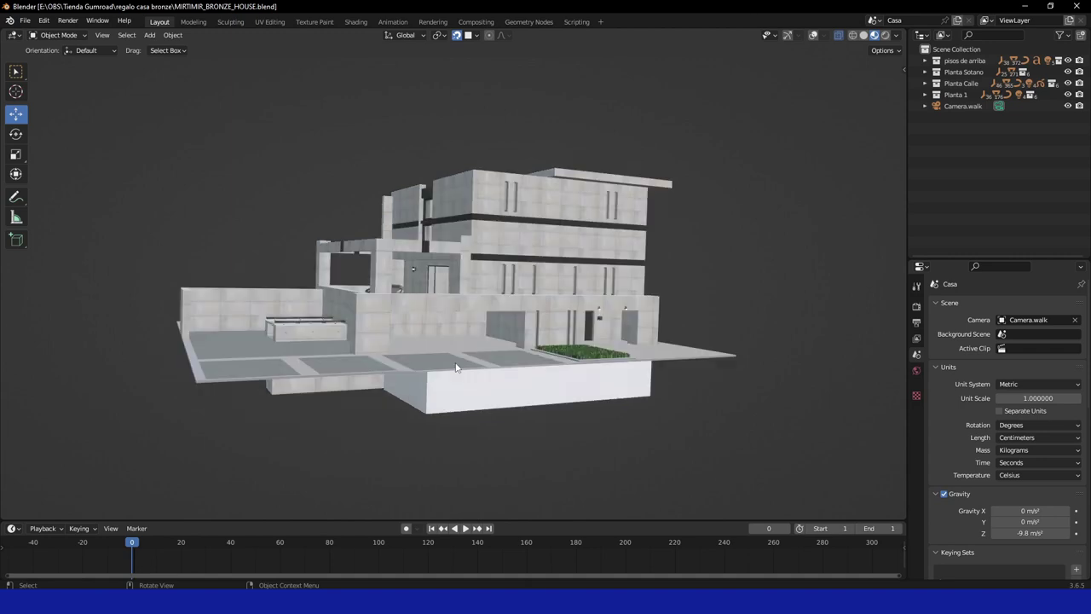
{"action": "key", "text": "w"}
{"action": "middle_click_drag", "start_coordinate": [456, 367], "coordinate": [453, 437]}
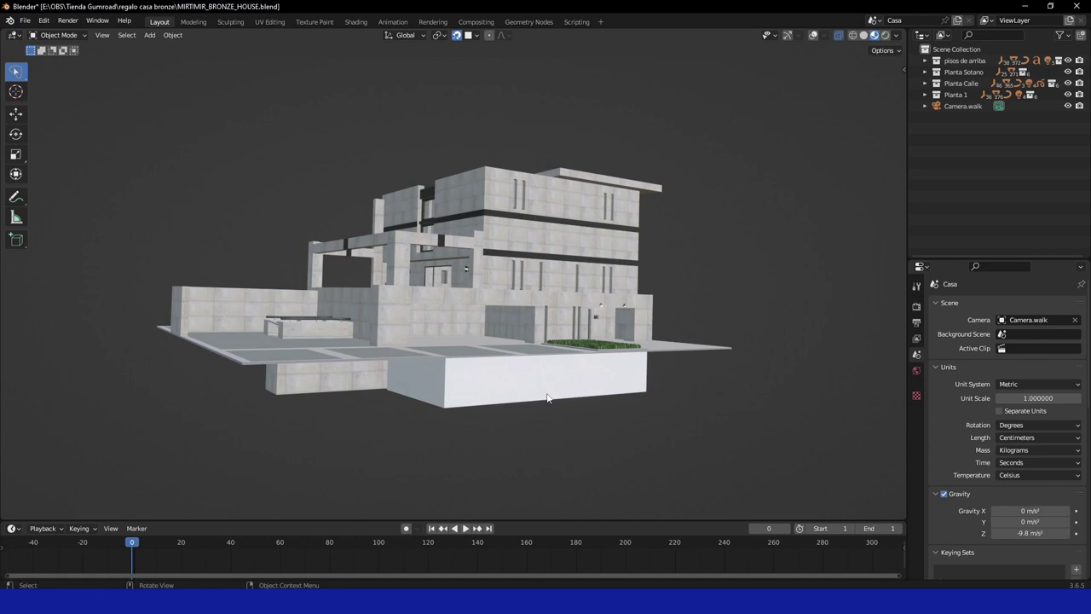
{"action": "mouse_move", "coordinate": [563, 383]}
{"action": "middle_mouse_down"}
{"action": "mouse_move", "coordinate": [500, 408]}
{"action": "mouse_move", "coordinate": [402, 413]}
{"action": "mouse_move", "coordinate": [283, 382]}
{"action": "mouse_move", "coordinate": [538, 376]}
{"action": "middle_mouse_up"}
{"action": "mouse_move", "coordinate": [709, 373]}
{"action": "middle_mouse_down"}
{"action": "mouse_move", "coordinate": [653, 399]}
{"action": "mouse_move", "coordinate": [521, 389]}
{"action": "mouse_move", "coordinate": [590, 419]}
{"action": "middle_mouse_up"}
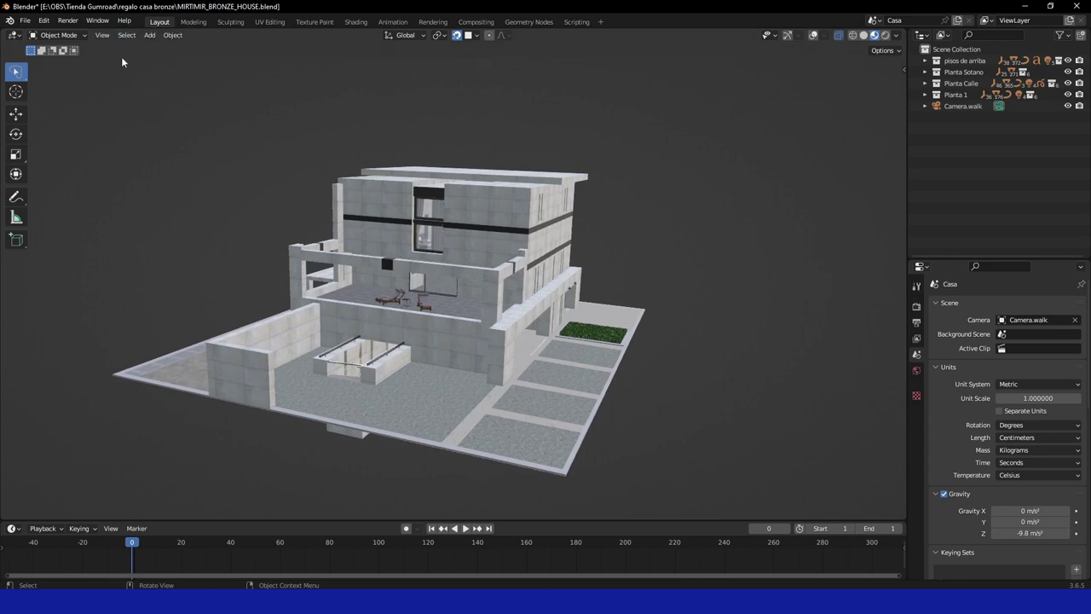
{"action": "left_click", "coordinate": [100, 36]}
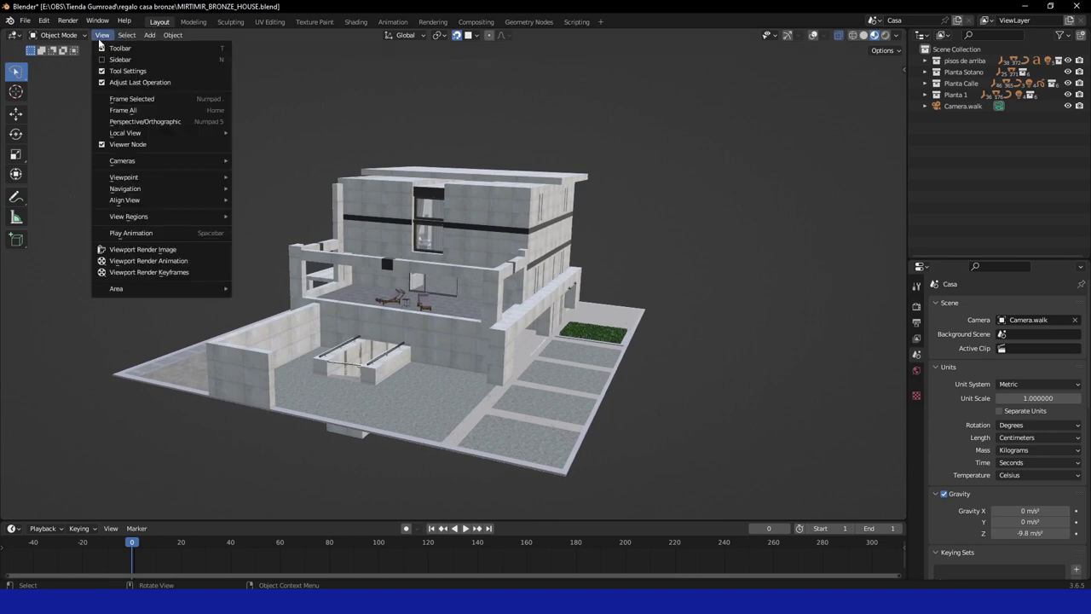
{"action": "mouse_move", "coordinate": [124, 176]}
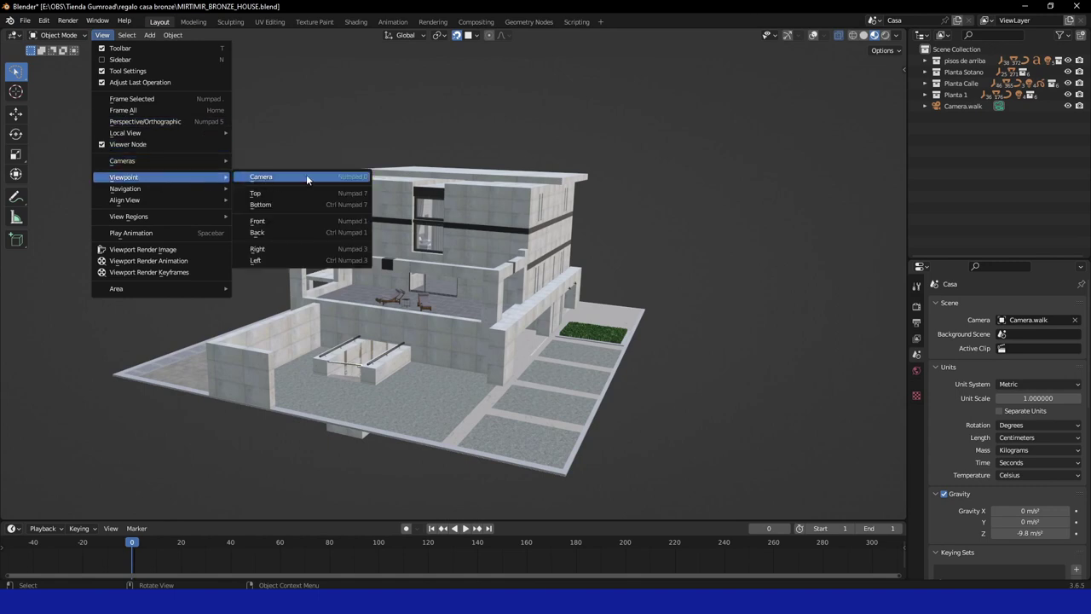
- Look through the scene camera and start walk navigation, stepping toward the stair opening and rising
{"action": "left_click", "coordinate": [306, 176]}
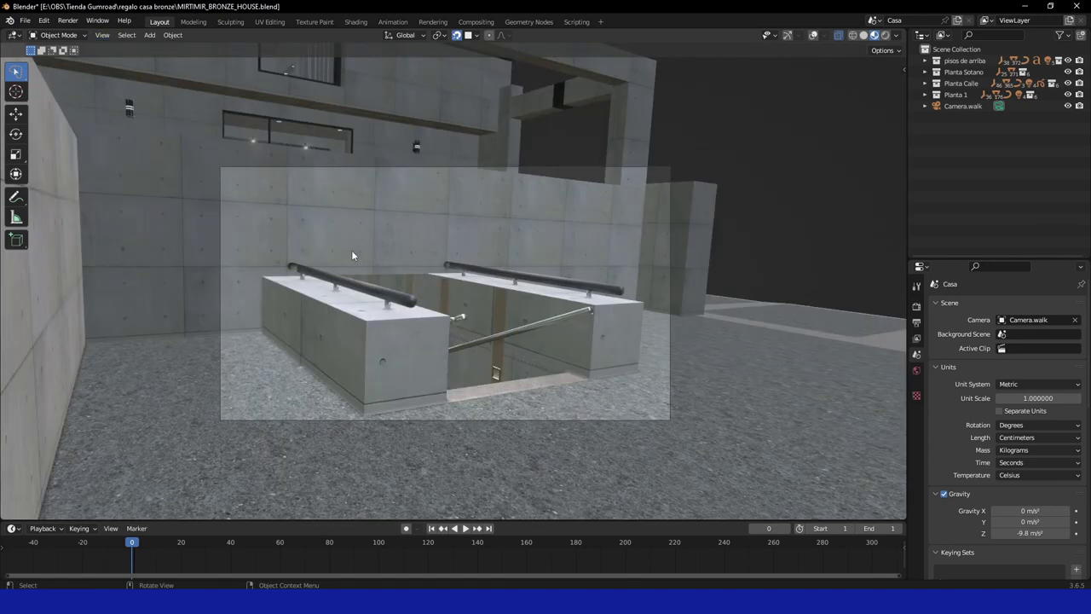
{"action": "left_click", "coordinate": [102, 35]}
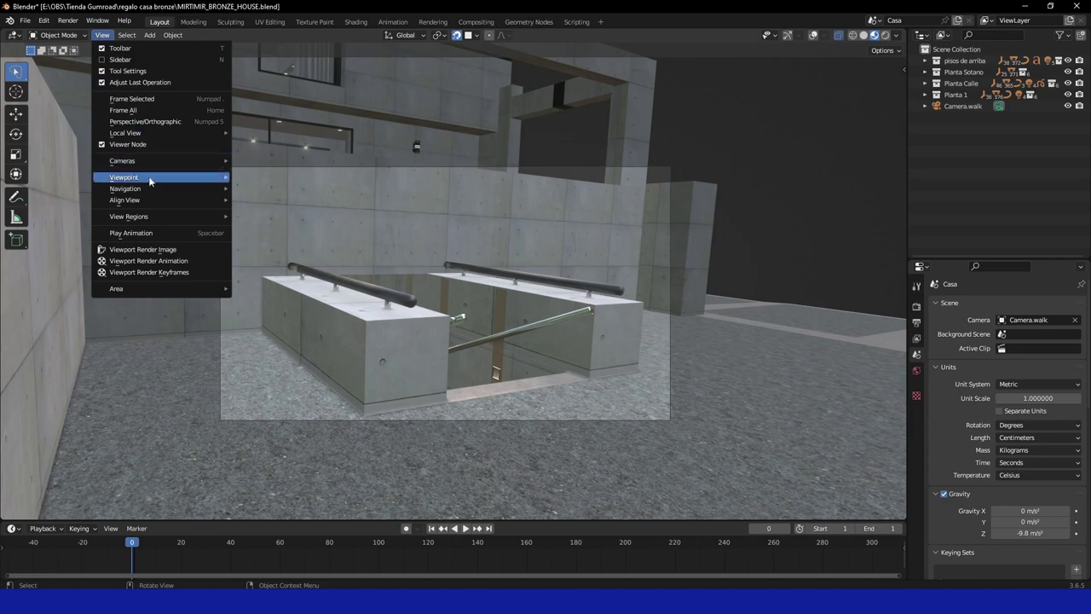
{"action": "mouse_move", "coordinate": [125, 189]}
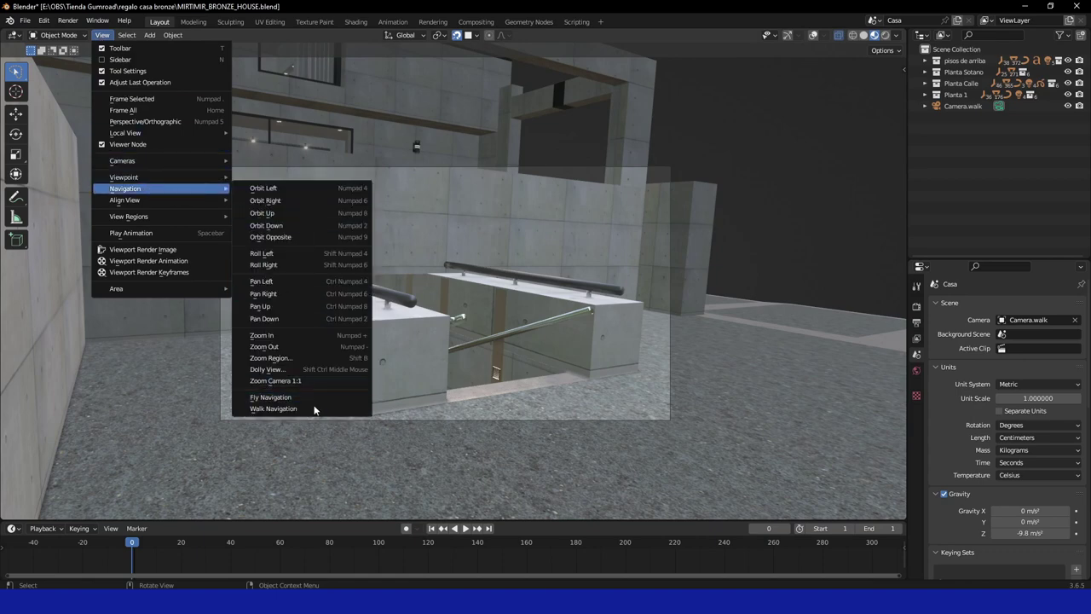
{"action": "left_click", "coordinate": [313, 410]}
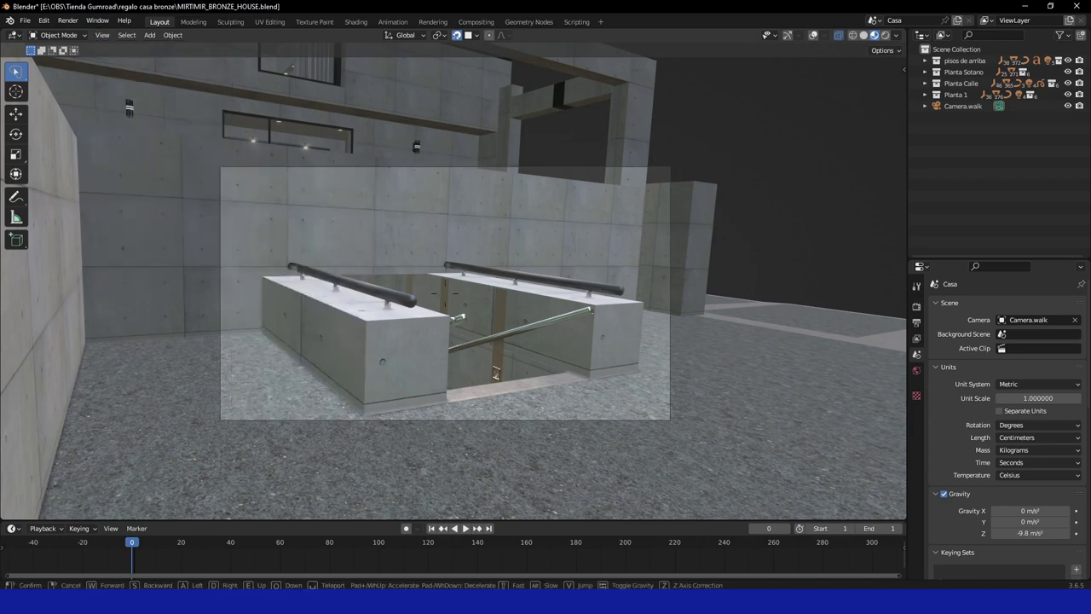
{"action": "key", "text": "w"}
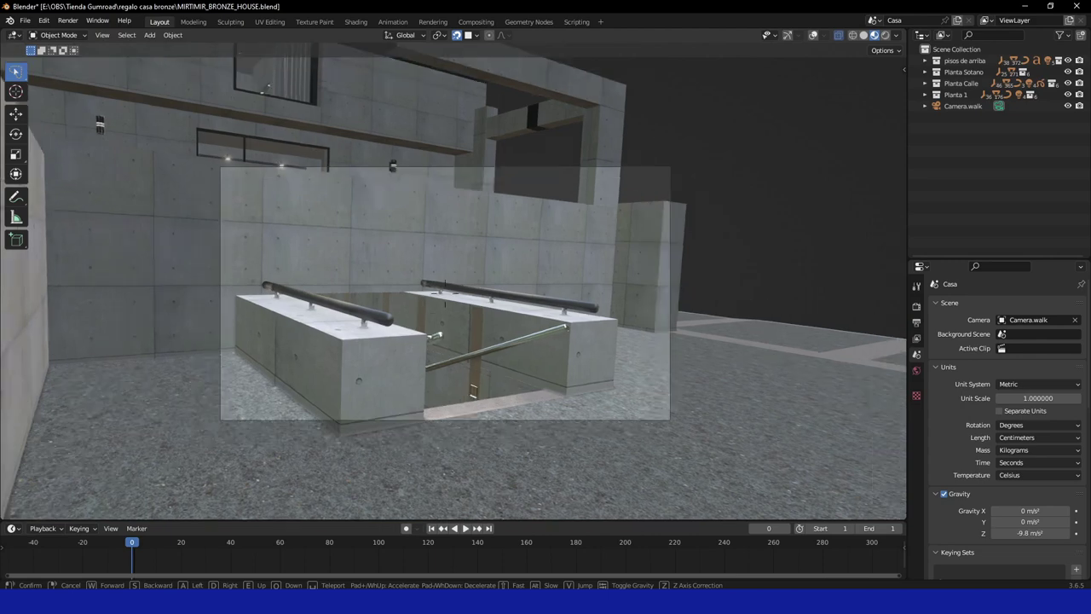
{"action": "key", "text": "s"}
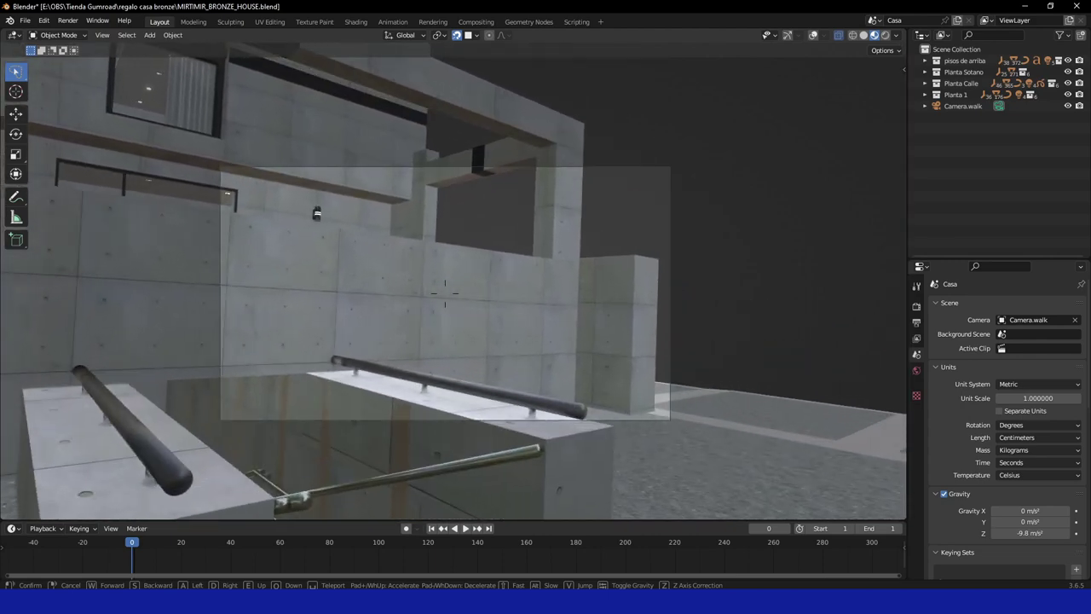
{"action": "key", "text": "e"}
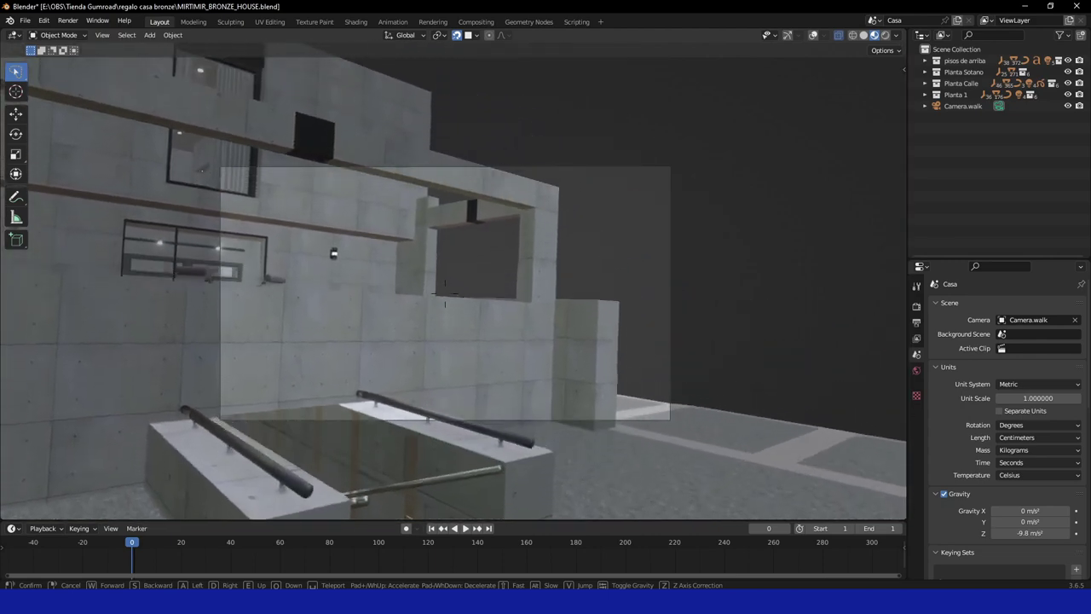
- Walk past the stair railings to the concrete wall corner, back up to view the stairs, then exit walk mode
{"action": "key", "text": "w"}
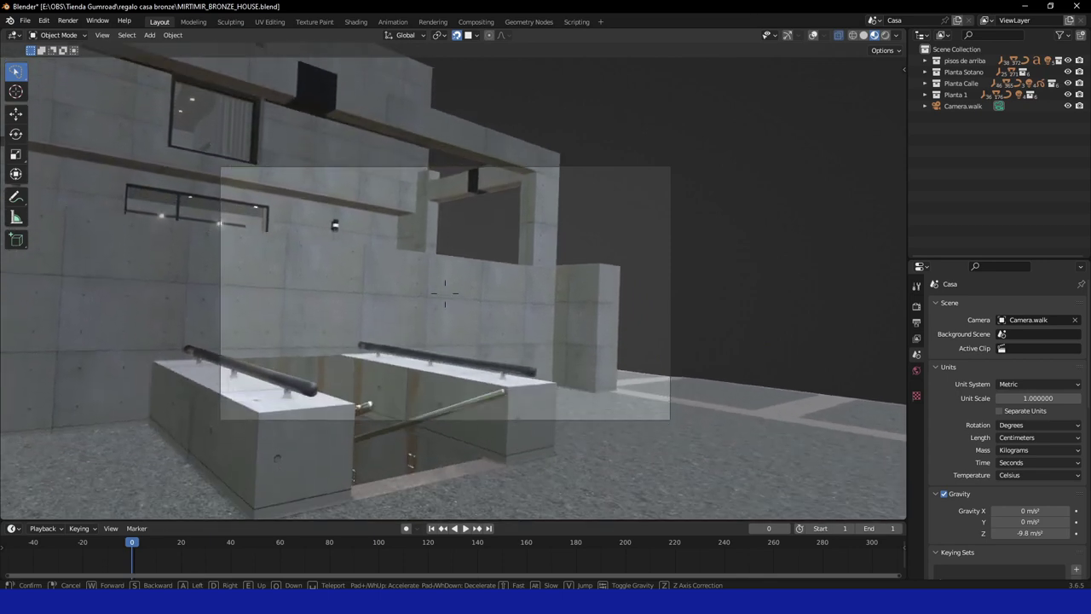
{"action": "key", "text": "w"}
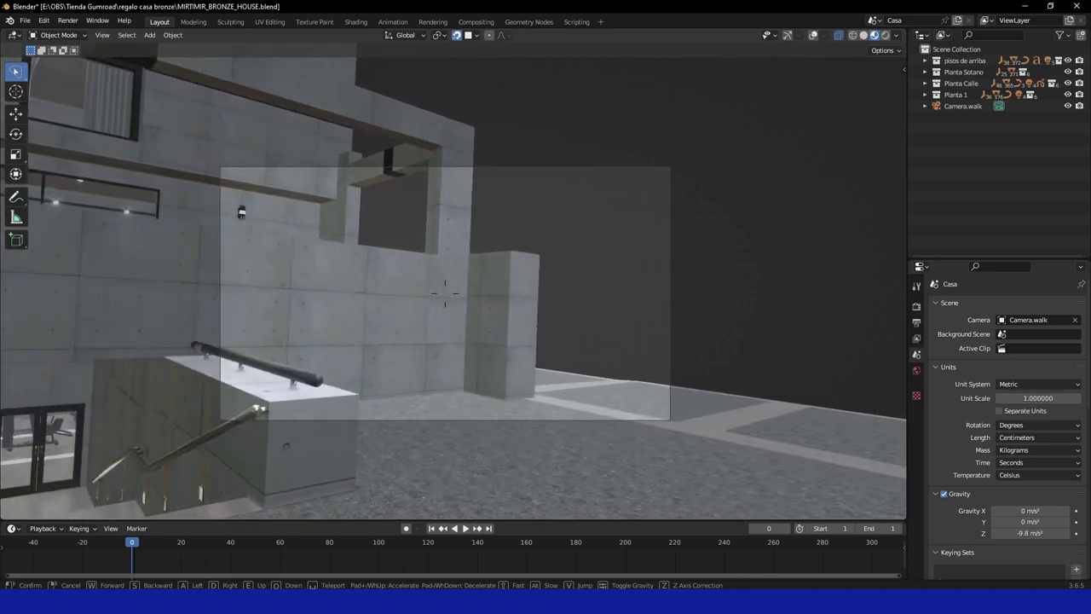
{"action": "key", "text": "w"}
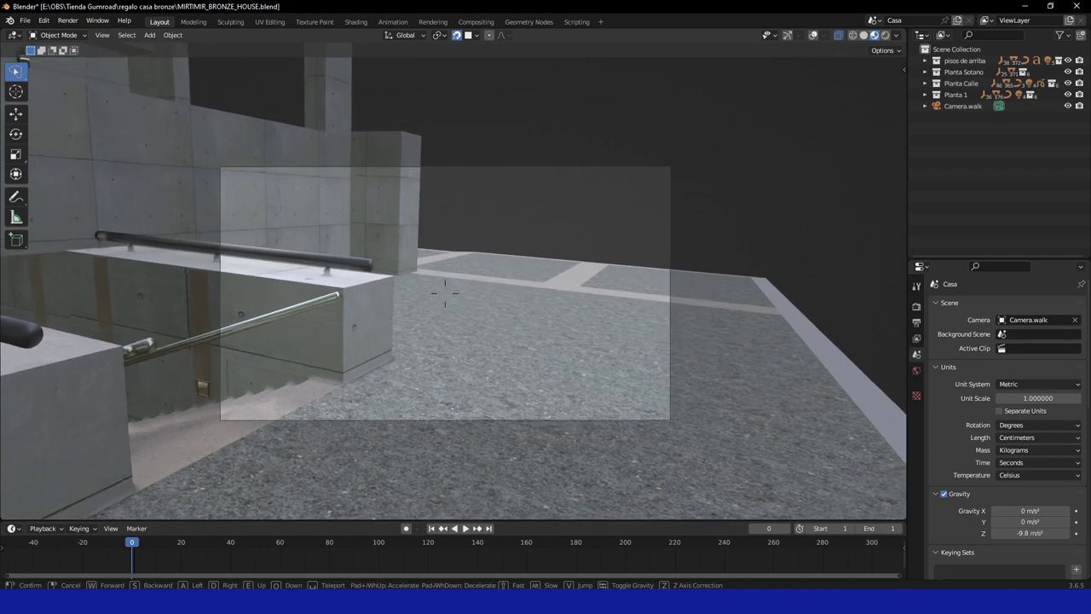
{"action": "key", "text": "w"}
{"action": "key", "text": "w"}
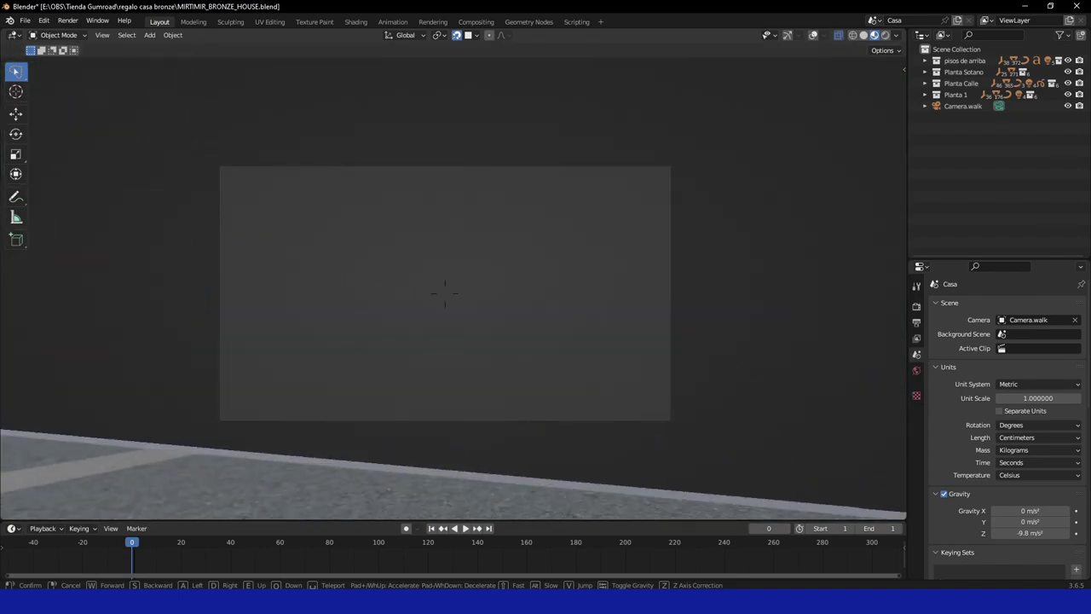
{"action": "key", "text": "w"}
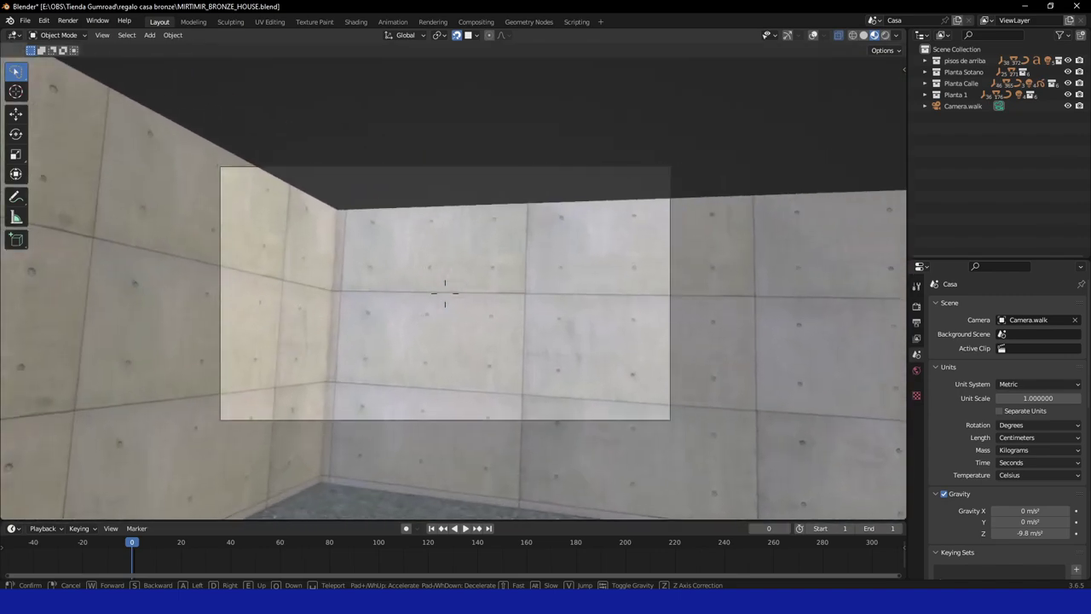
{"action": "key", "text": "s"}
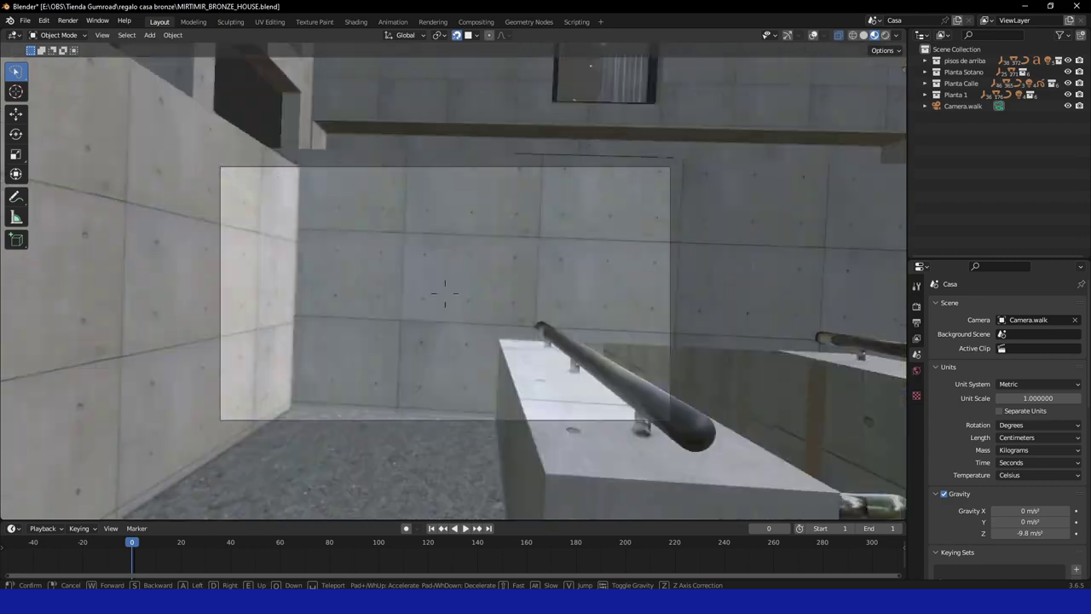
{"action": "key", "text": "s"}
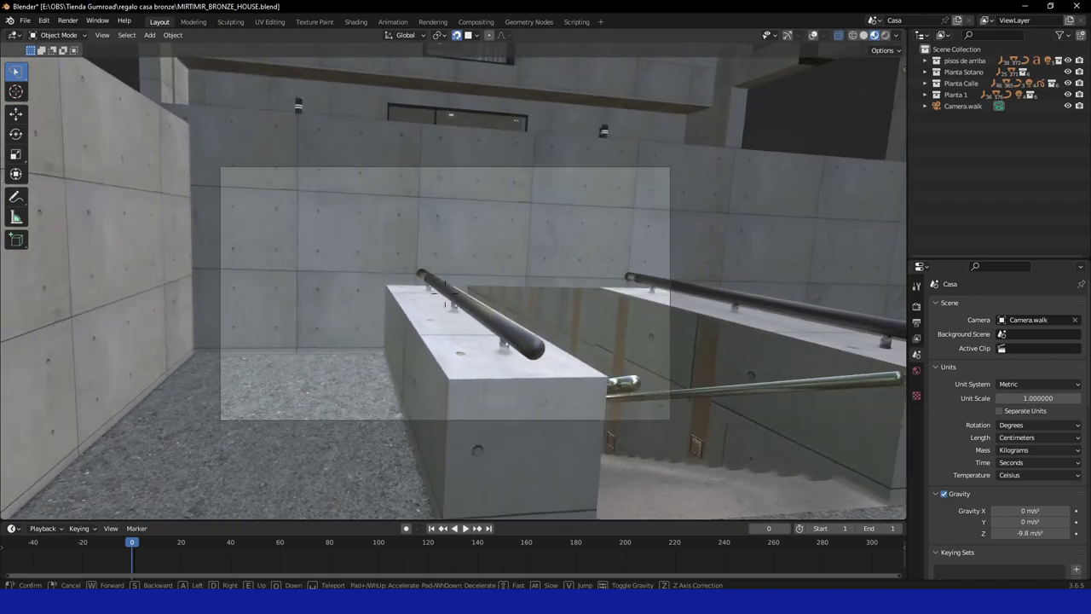
{"action": "key", "text": "Escape"}
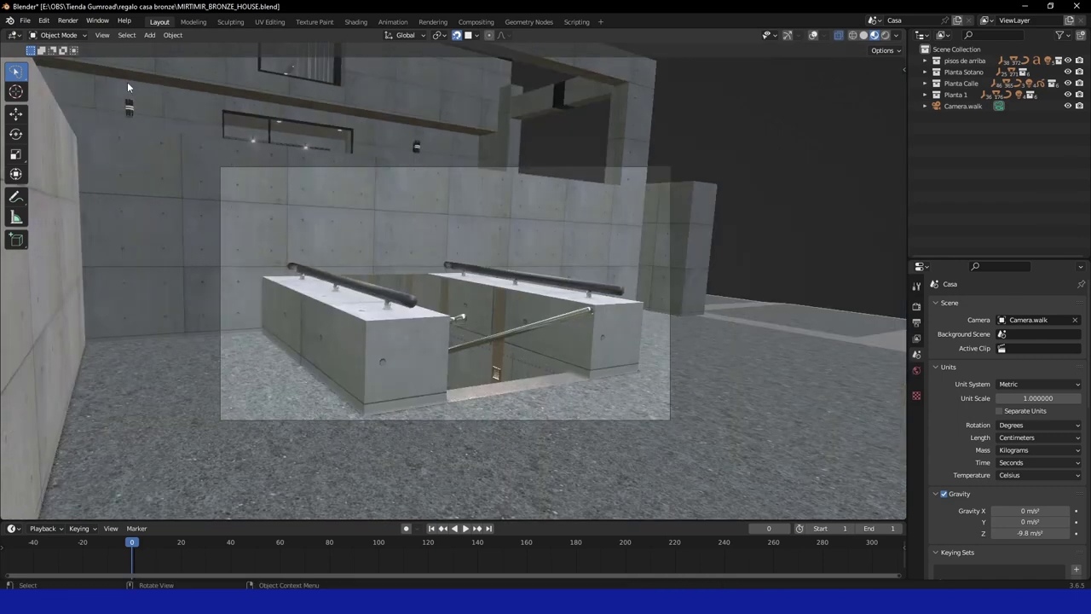
{"action": "left_click", "coordinate": [100, 37]}
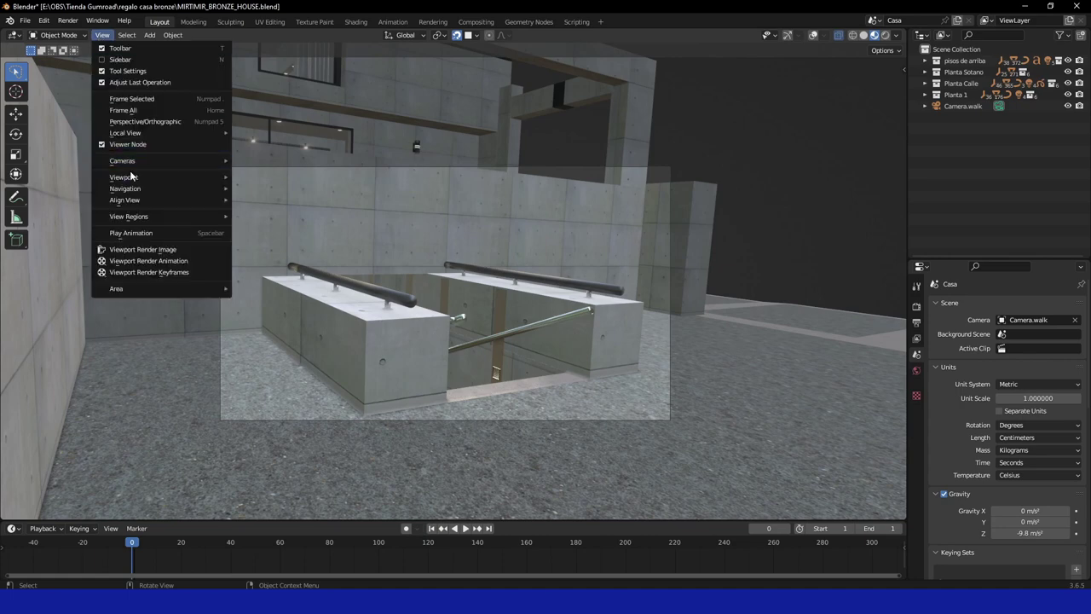
- Exit the camera view and orbit to an overview of the whole house and forecourt
{"action": "mouse_move", "coordinate": [124, 177]}
{"action": "left_click", "coordinate": [287, 177]}
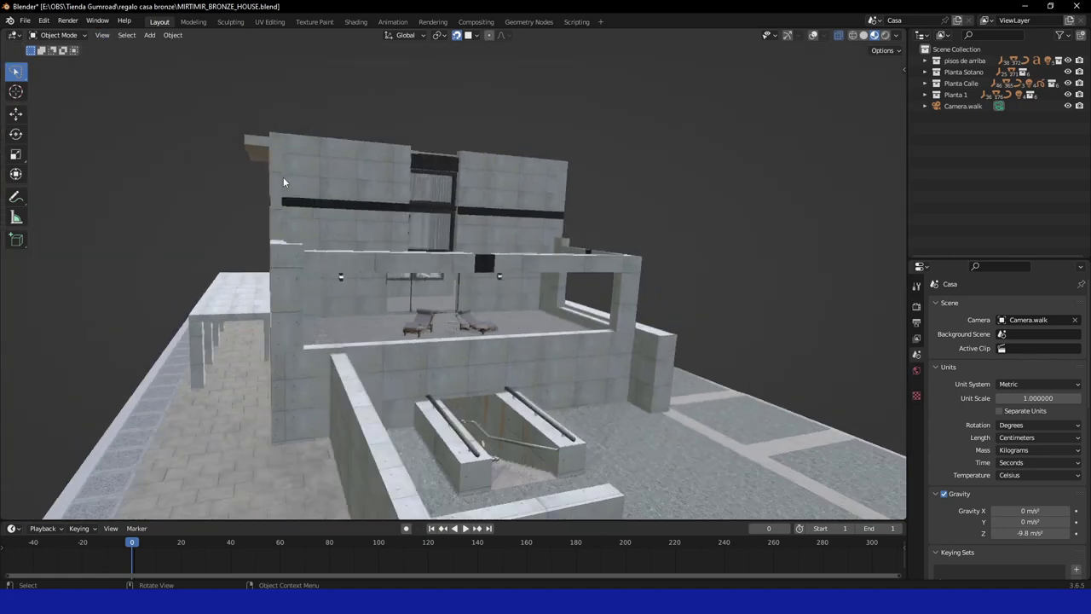
{"action": "mouse_move", "coordinate": [432, 291]}
{"action": "middle_mouse_down"}
{"action": "mouse_move", "coordinate": [212, 287]}
{"action": "mouse_move", "coordinate": [431, 280]}
{"action": "middle_mouse_up"}
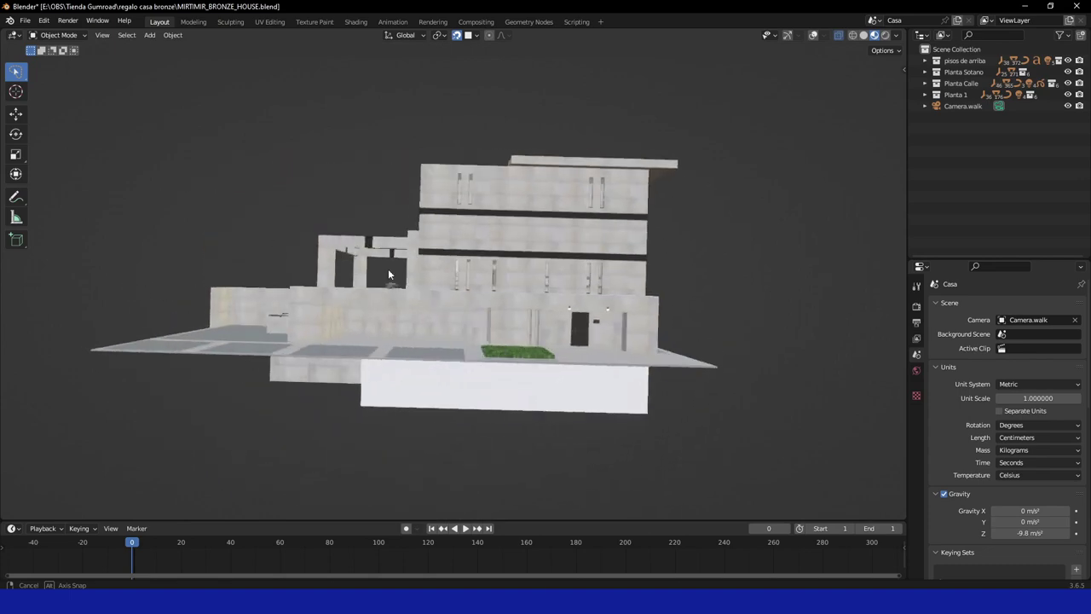